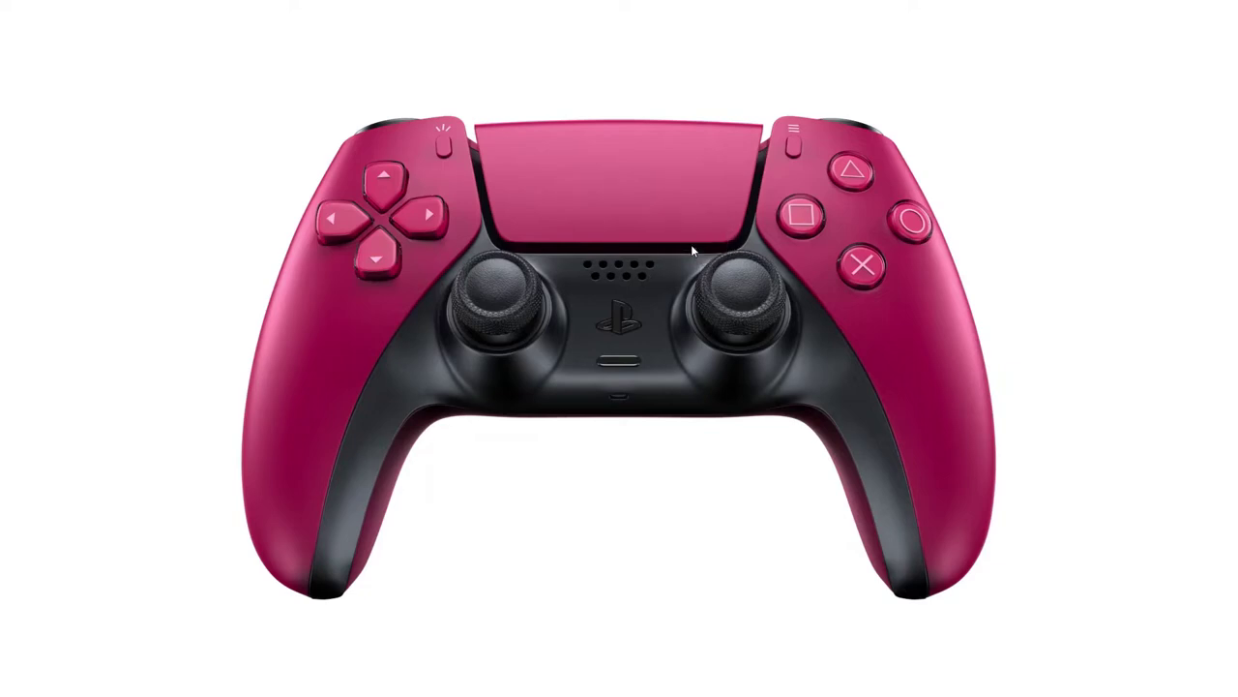
# - Examine the controller render and its color-coded clown pass up close in the image viewer, and close the viewer
pyautogui.press('Escape')
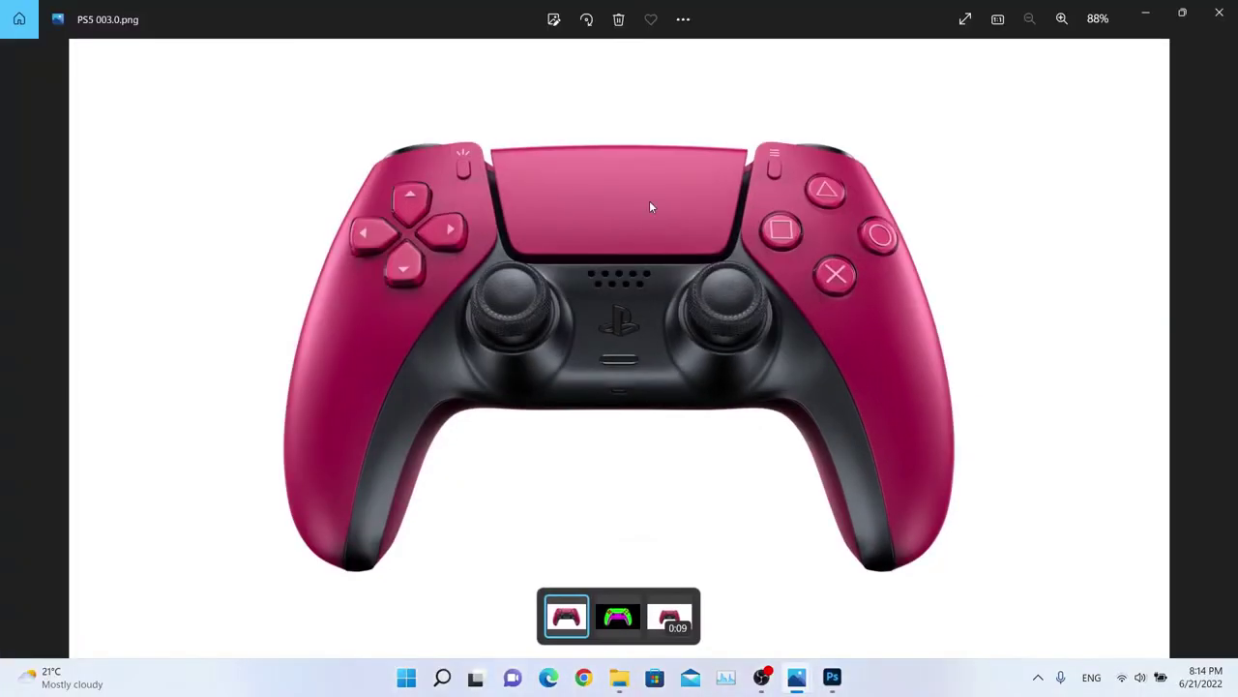
pyautogui.press('Right')
pyautogui.scroll(3, 672, 293)
pyautogui.scroll(2, 673, 293)
pyautogui.scroll(2, 406, 218)
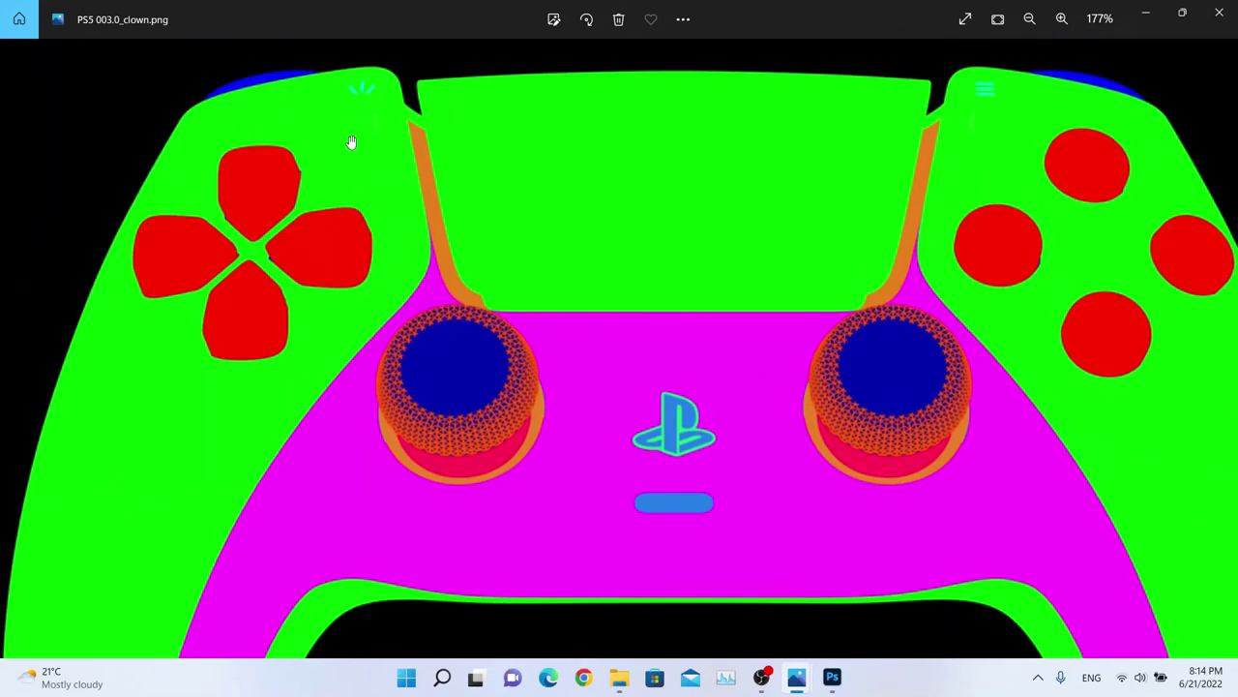
pyautogui.moveTo(1019, 238); pyautogui.dragTo(674, 169)
pyautogui.moveTo(483, 198); pyautogui.dragTo(865, 152)
pyautogui.moveTo(694, 220); pyautogui.dragTo(279, 243)
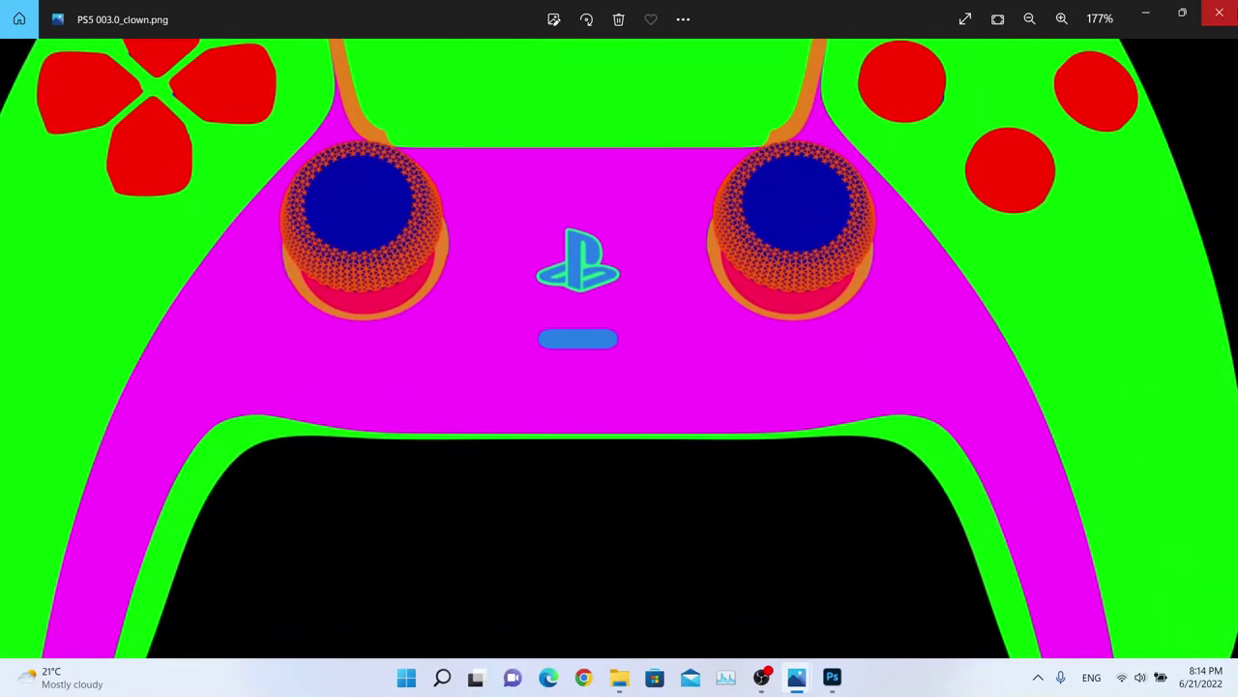
pyautogui.click(1219, 12)
# - Open the controller render PS5 003.0.png in Photoshop
pyautogui.hotkey('shift', 'F10')
pyautogui.moveTo(580, 334)
pyautogui.click(784, 360)
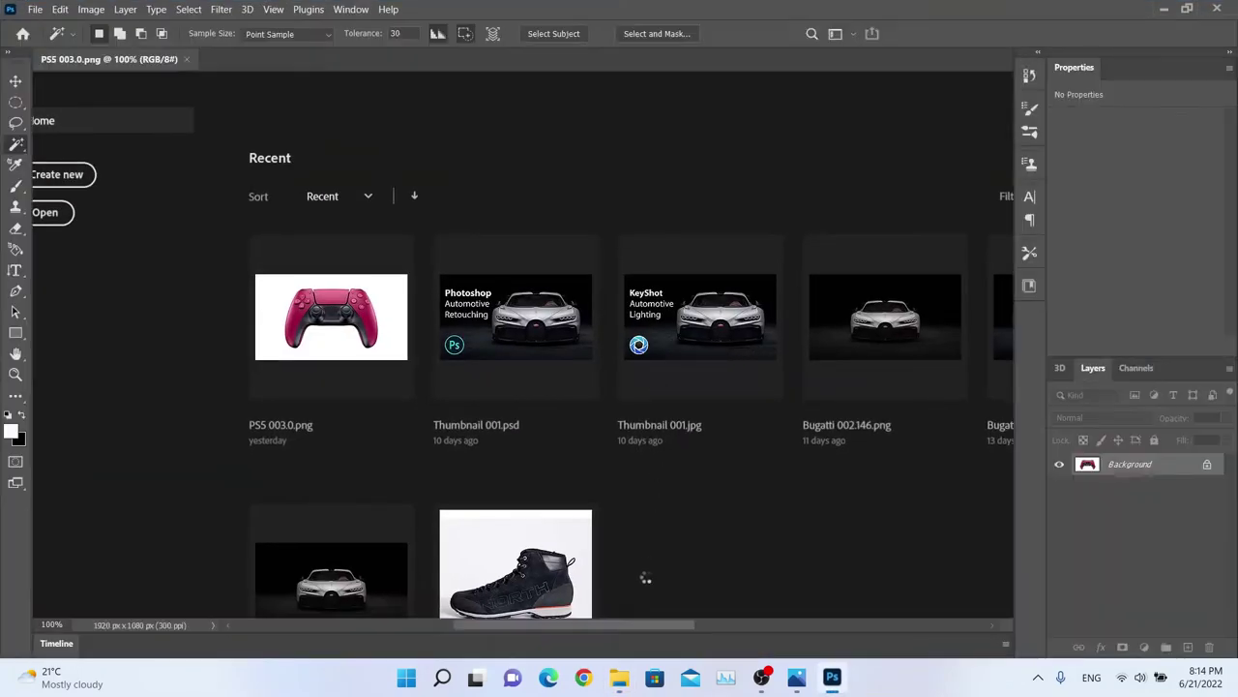
# - Place PS5 003.0_clown.png from the file folder as a layer above the render, filling the canvas
pyautogui.click(619, 677)
pyautogui.moveTo(574, 266); pyautogui.dragTo(197, 356)
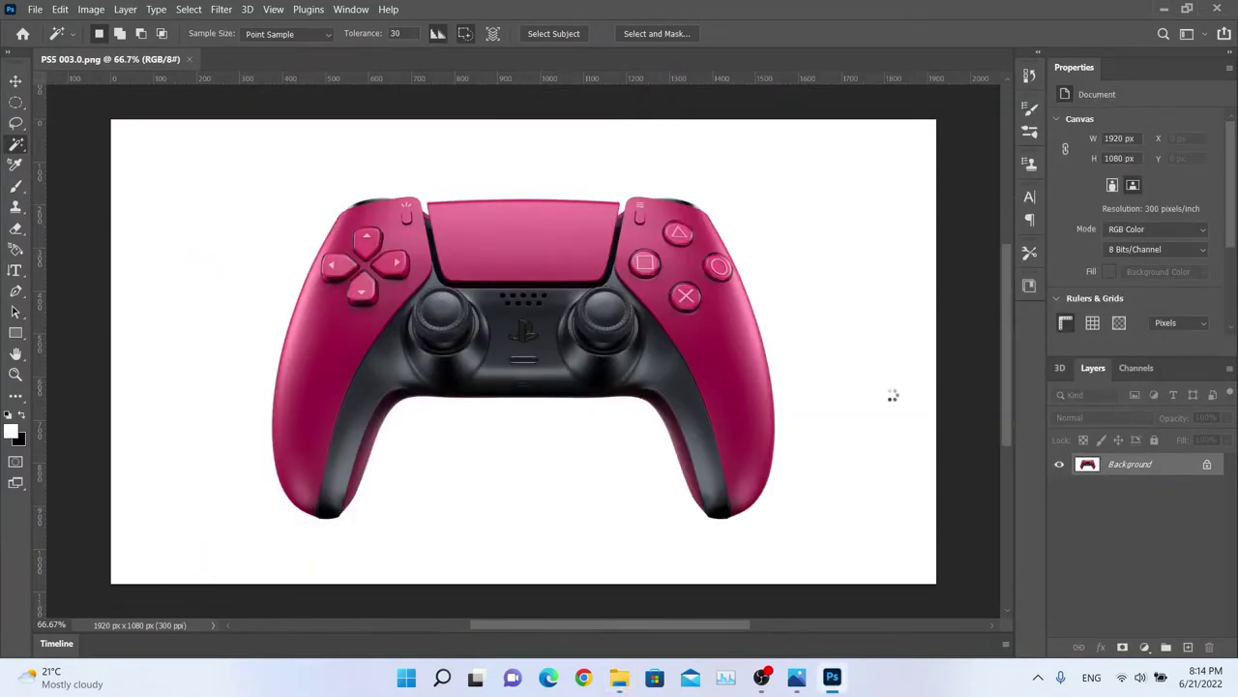
pyautogui.press('Return')
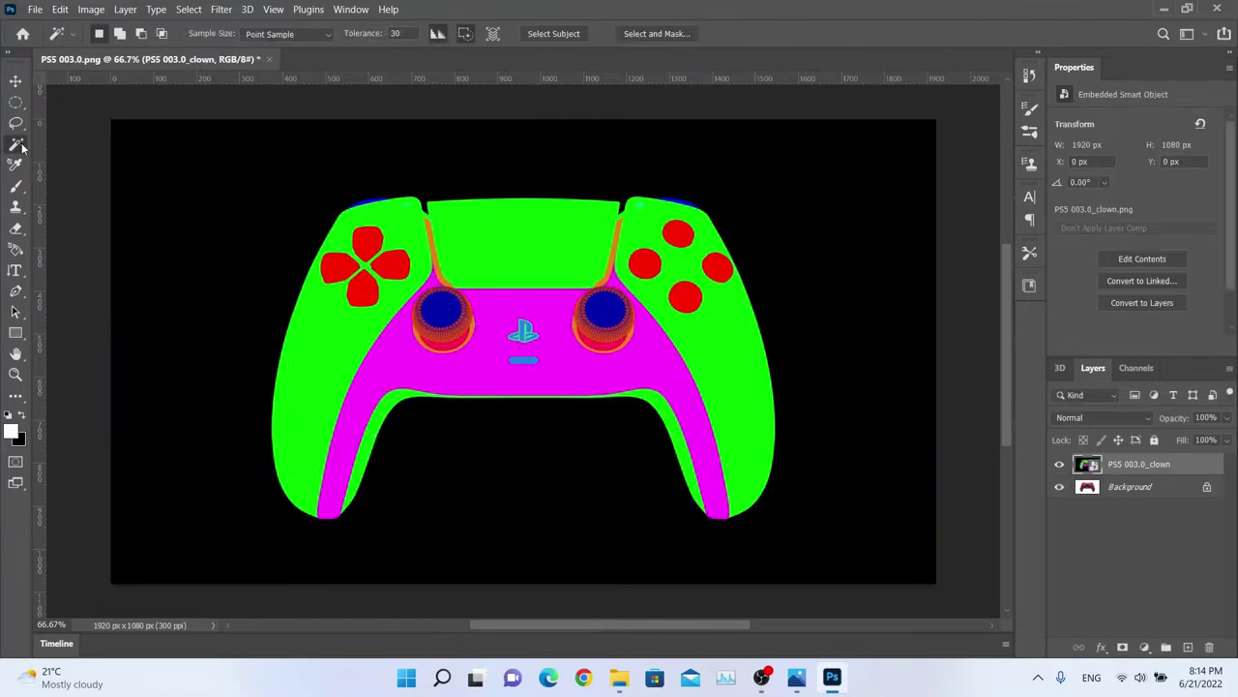
# - Select the black background around the controller on the clown layer with the Magic Wand tool
pyautogui.press('XF86MonBrightnessUp')
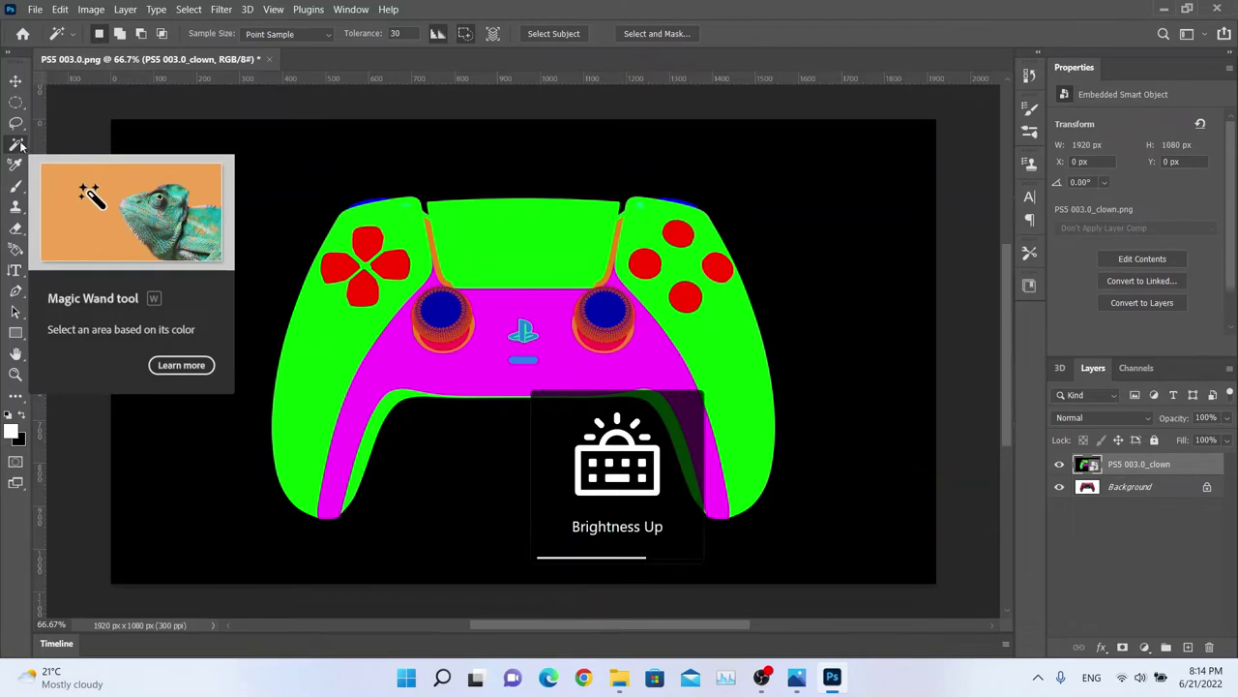
pyautogui.click(229, 203)
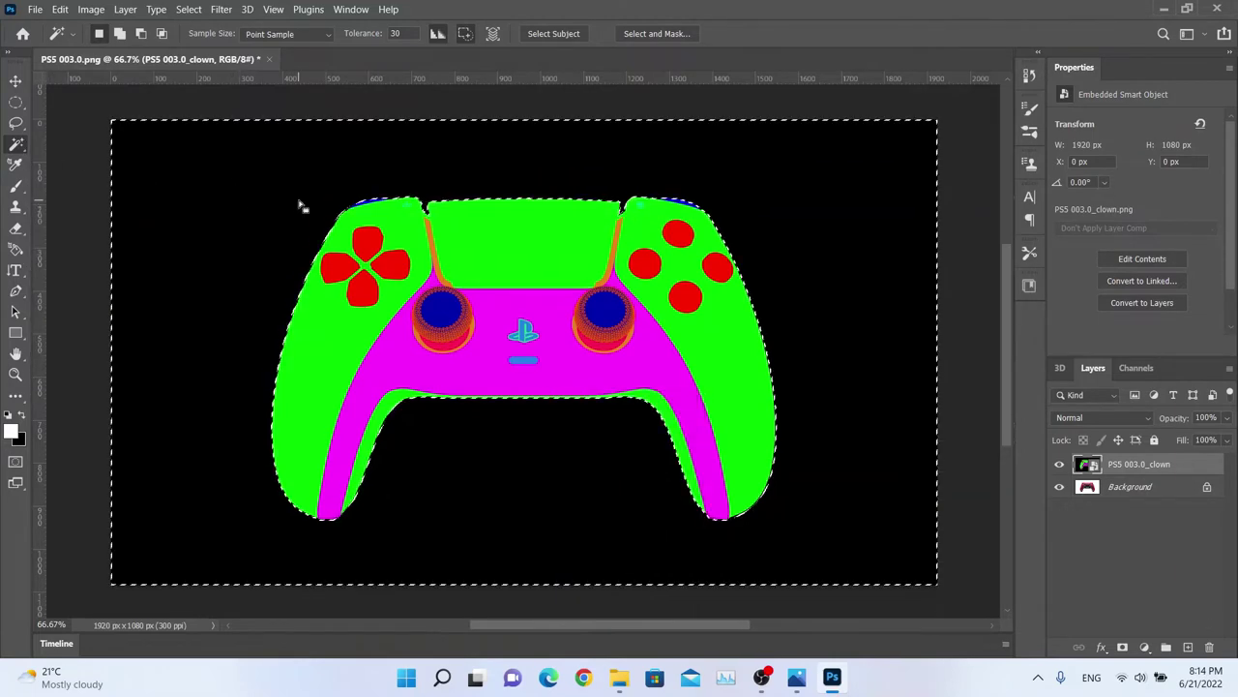
pyautogui.rightClick(15, 142)
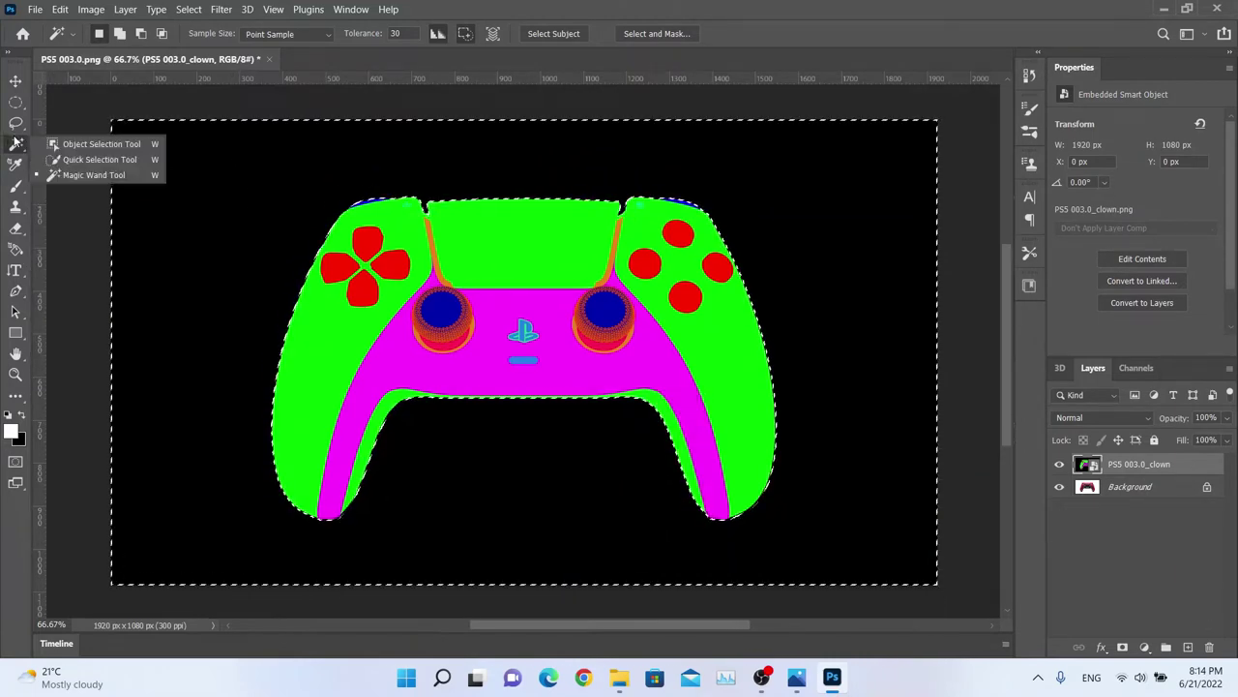
pyautogui.click(97, 175)
pyautogui.click(177, 189)
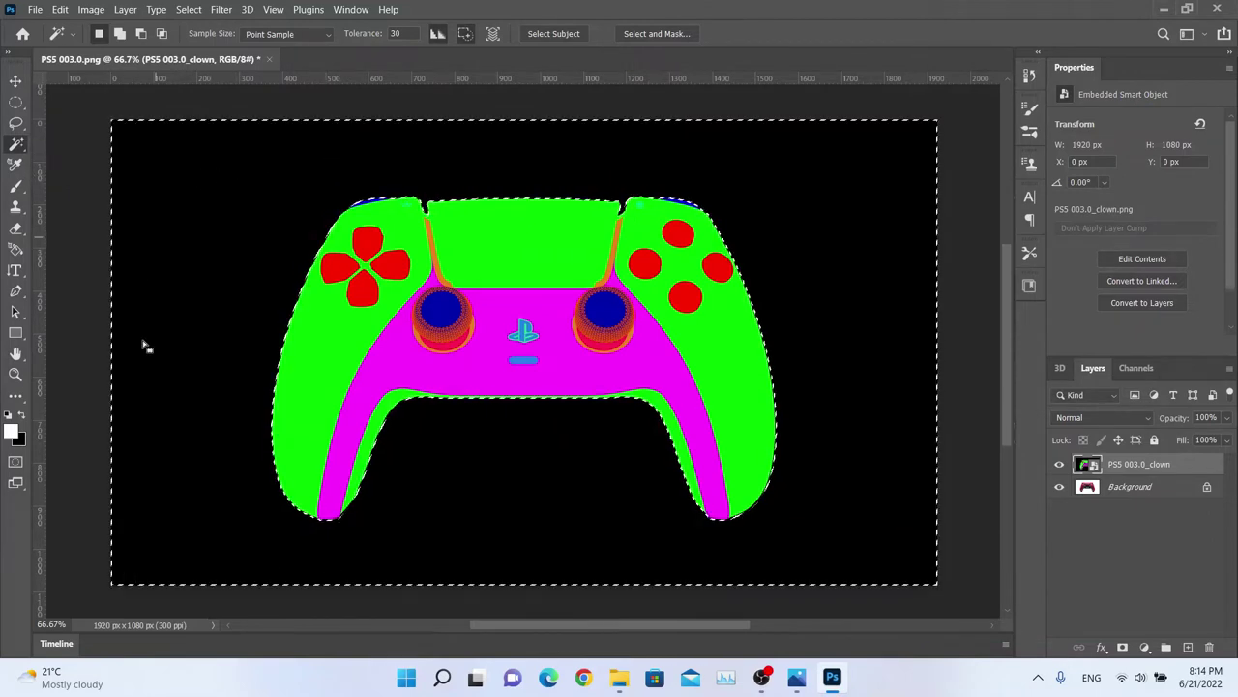
# - Hide the clown layer and unlock the Background layer into a regular layer
pyautogui.click(1059, 465)
pyautogui.click(1206, 486)
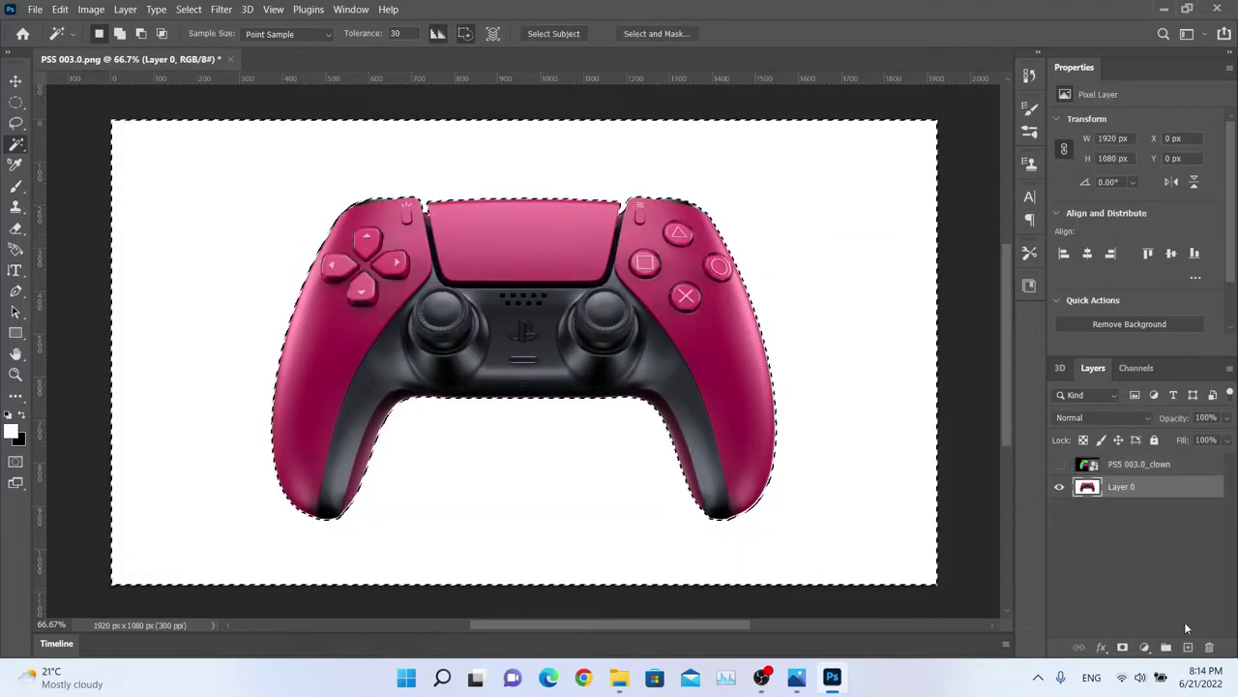
# - Try a colorized Hue/Saturation adjustment on the selected background with hue 204, saturation 55 and lightness -29, and delete the adjustment layer
pyautogui.click(1146, 648)
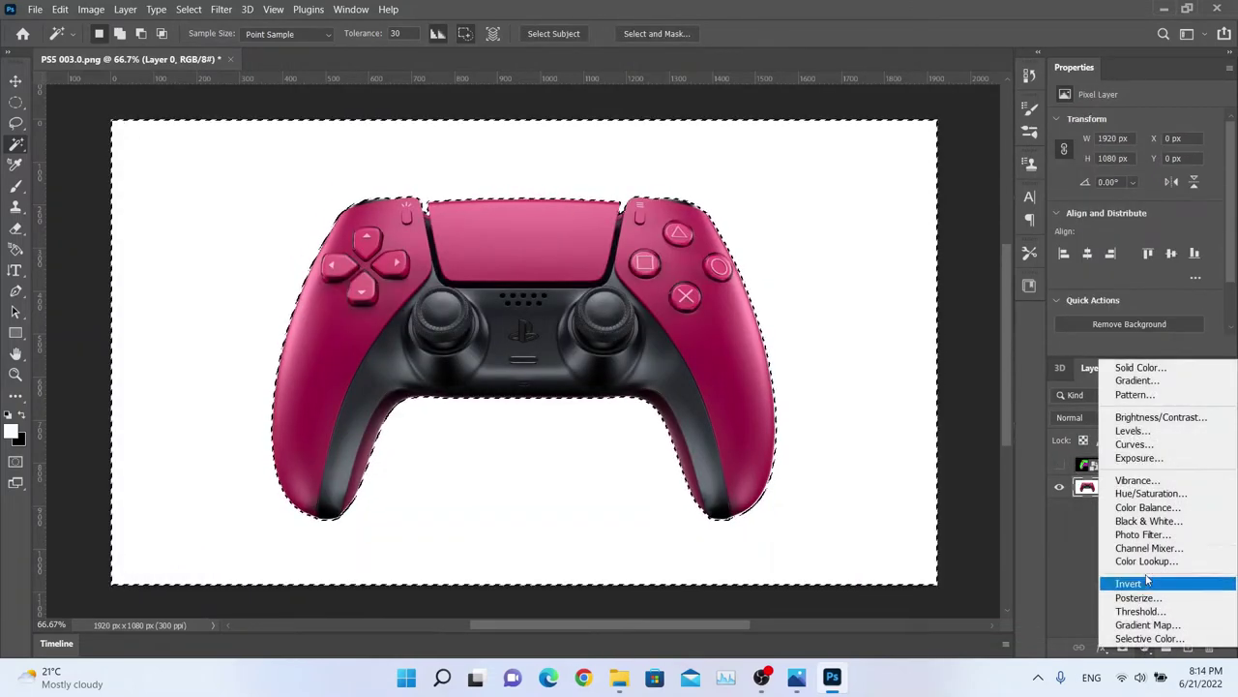
pyautogui.click(1156, 493)
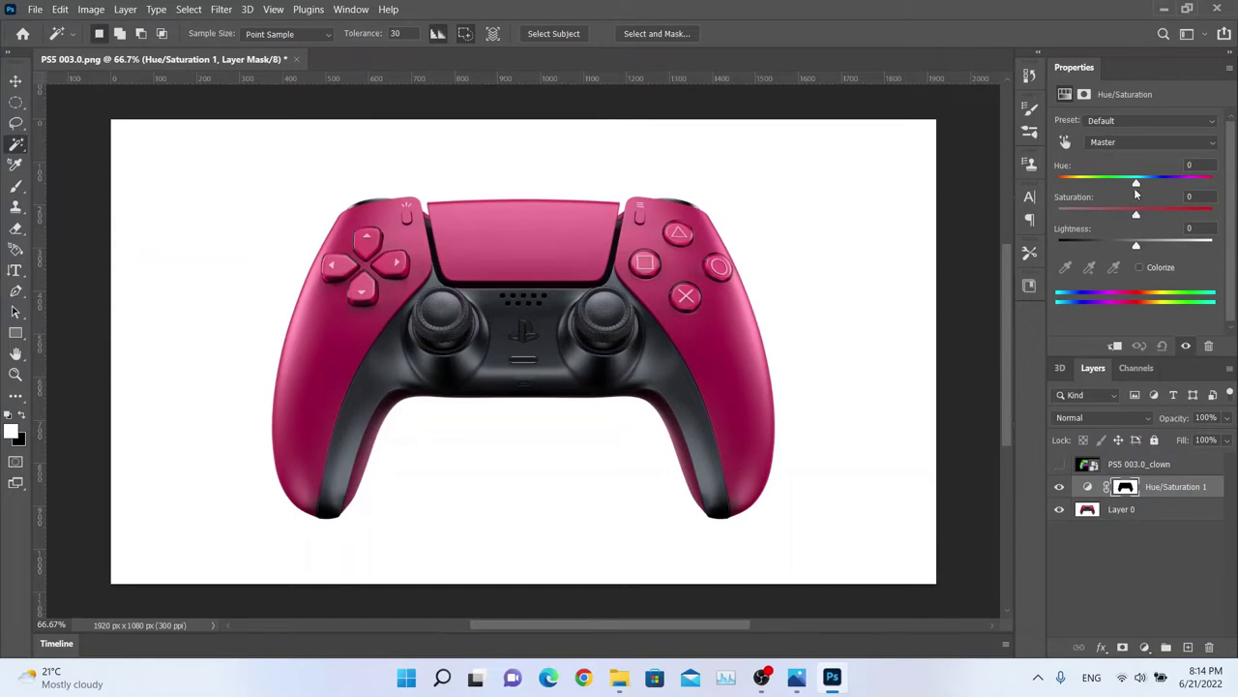
pyautogui.click(1140, 266)
pyautogui.click(1124, 180)
pyautogui.moveTo(1136, 243); pyautogui.dragTo(1145, 184)
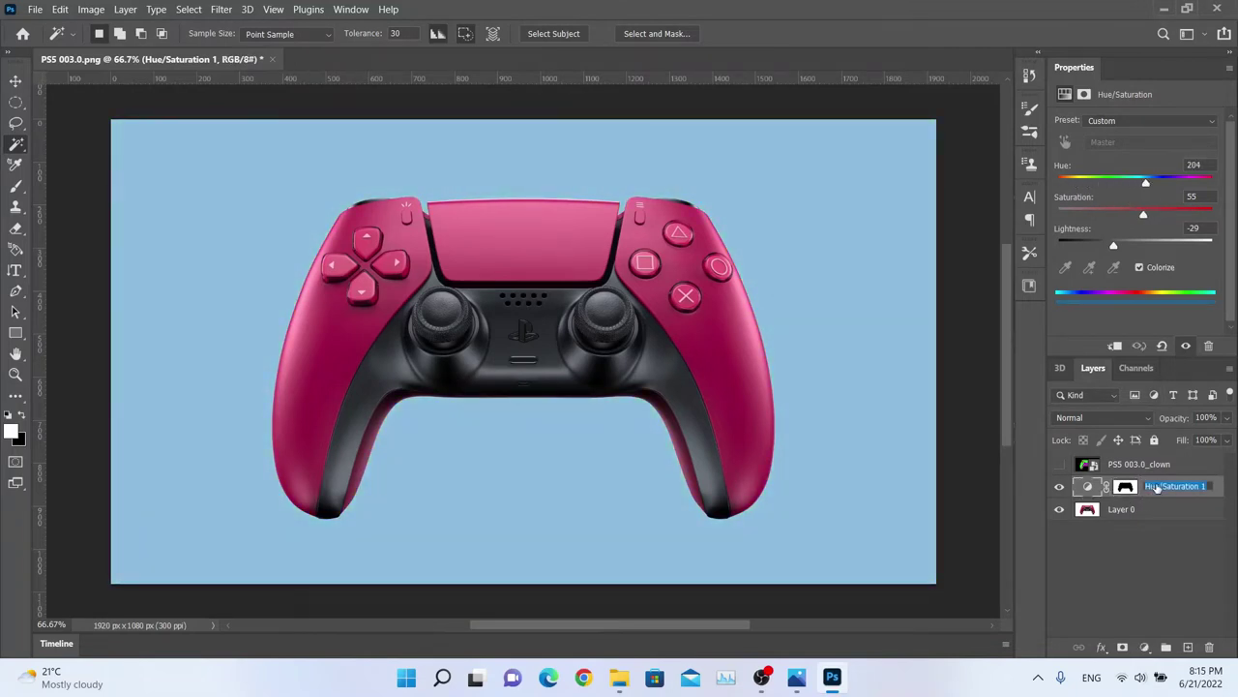
pyautogui.moveTo(1156, 489); pyautogui.dragTo(1210, 646)
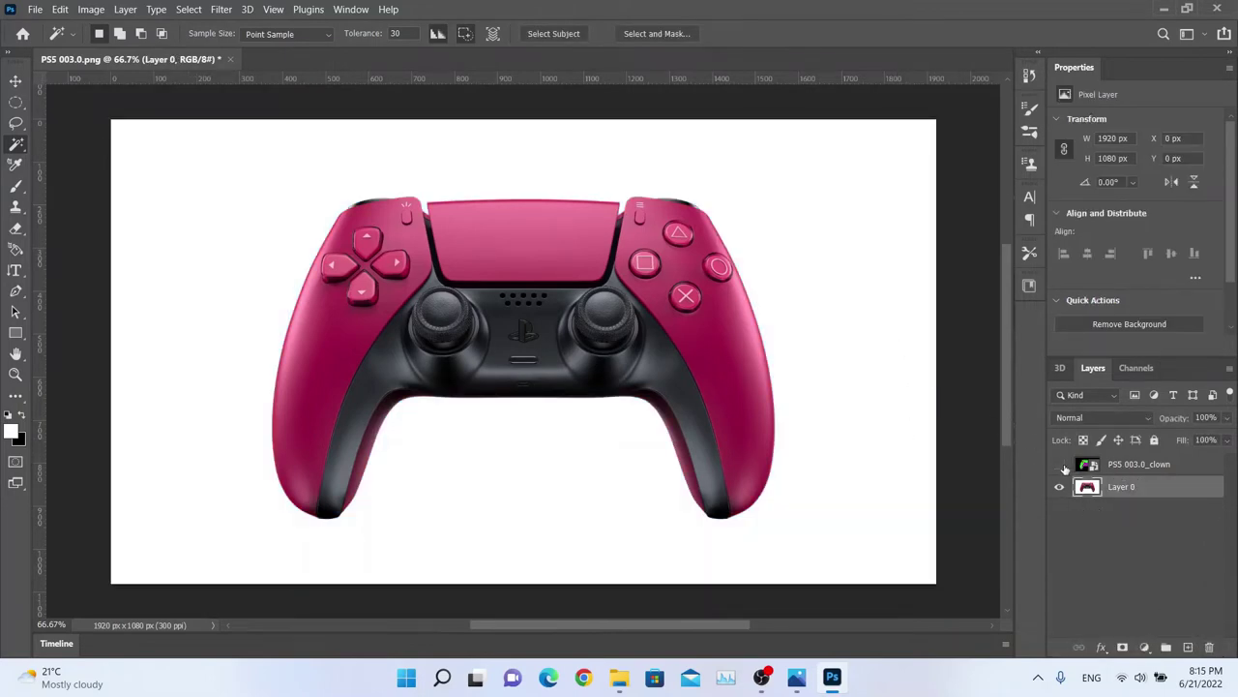
# - Convert Layer 0 to a smart object and open it in the Camera Raw Filter
pyautogui.rightClick(1122, 490)
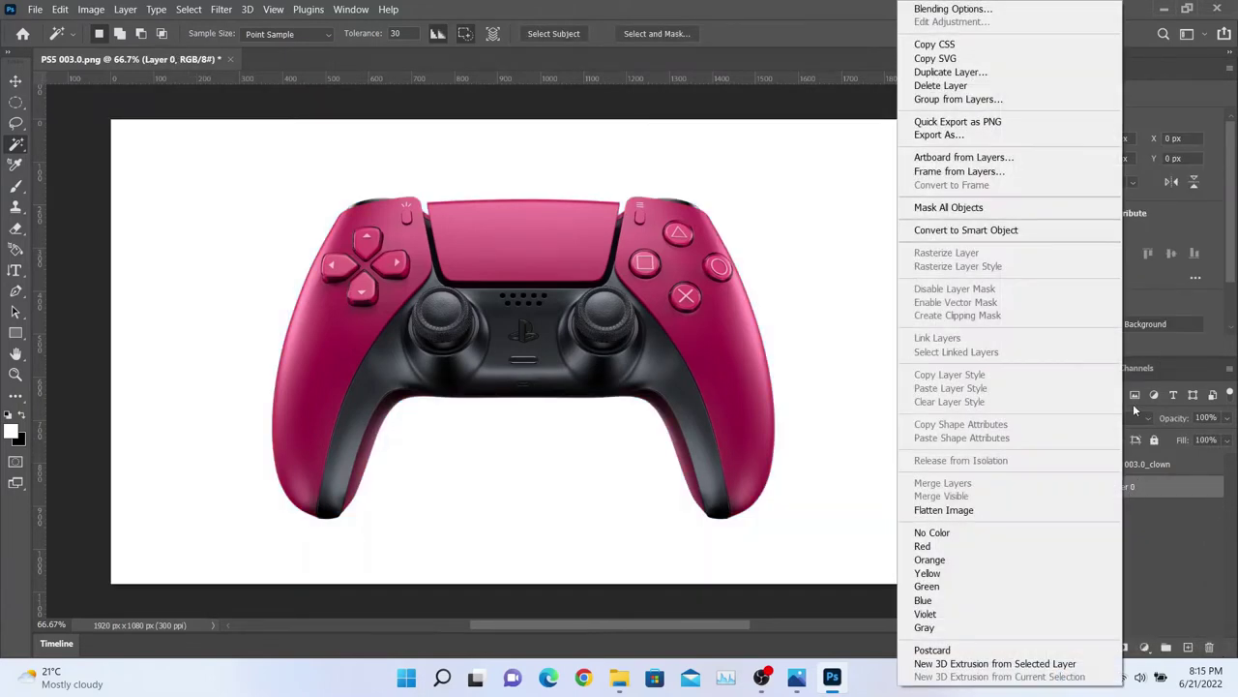
pyautogui.click(985, 230)
pyautogui.click(223, 10)
pyautogui.click(383, 122)
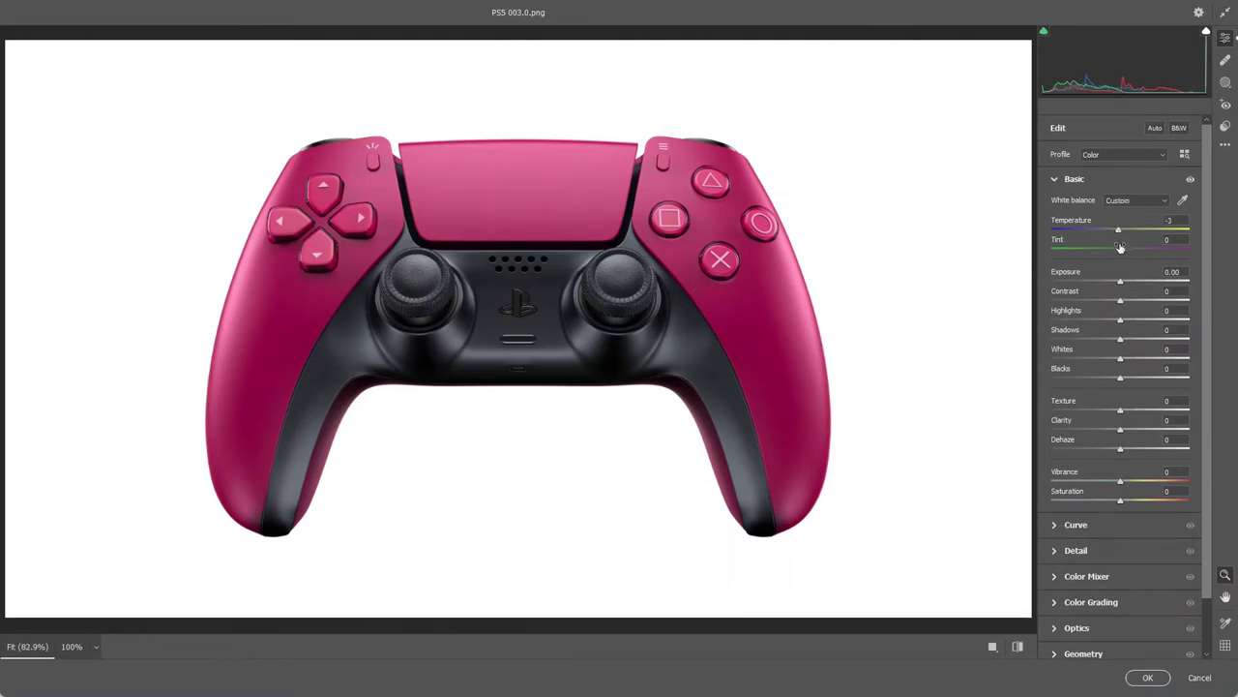
# - Apply Camera Raw with temperature -5, tint +2, exposure +0.05, contrast +6, highlights +3, shadows +2, whites +1, blacks +2, texture +2, clarity +2, dehaze +4
pyautogui.moveTo(1123, 250)
pyautogui.mouseDown()
pyautogui.moveTo(1100, 251)
pyautogui.moveTo(1123, 253)
pyautogui.mouseUp()
pyautogui.moveTo(1120, 280); pyautogui.dragTo(1123, 341)
pyautogui.moveTo(1127, 364); pyautogui.dragTo(1130, 426)
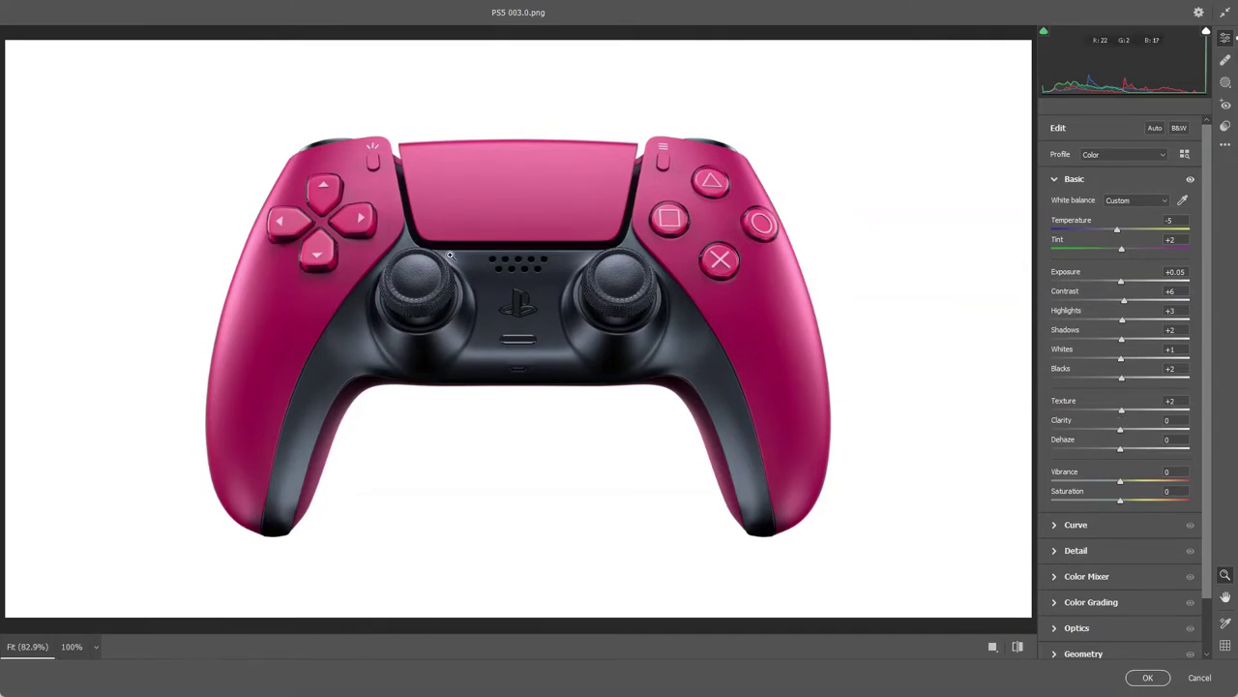
pyautogui.moveTo(1123, 432); pyautogui.dragTo(1123, 462)
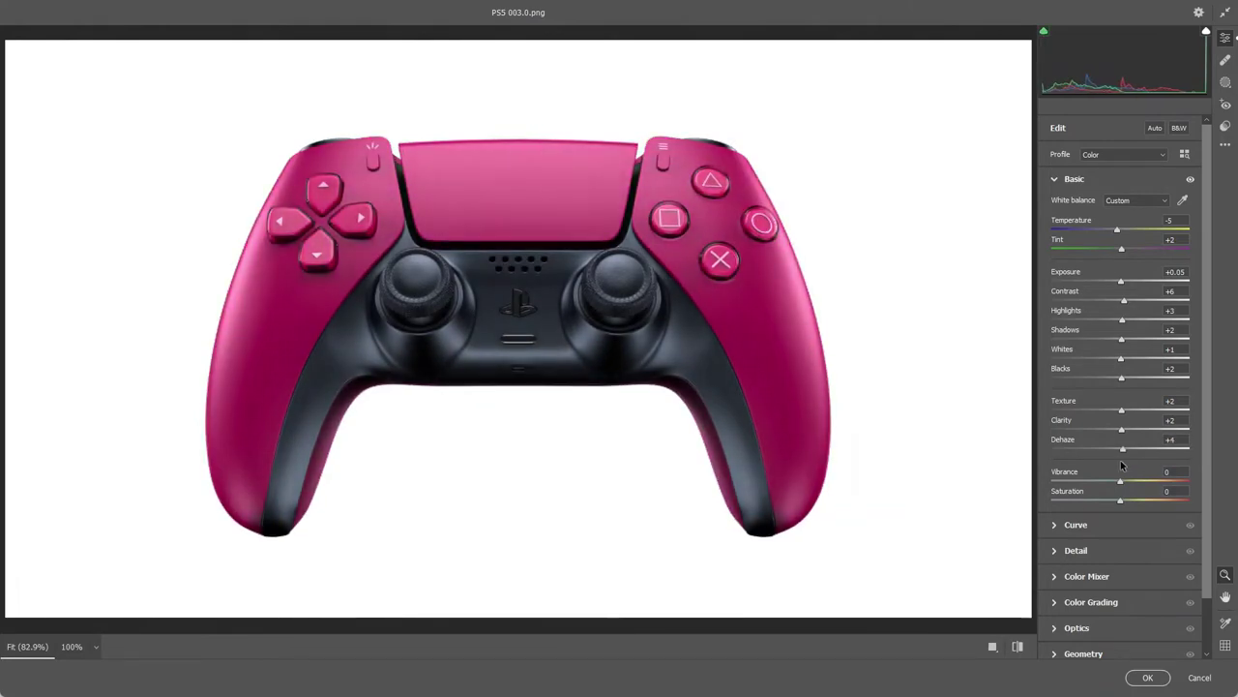
pyautogui.click(1148, 678)
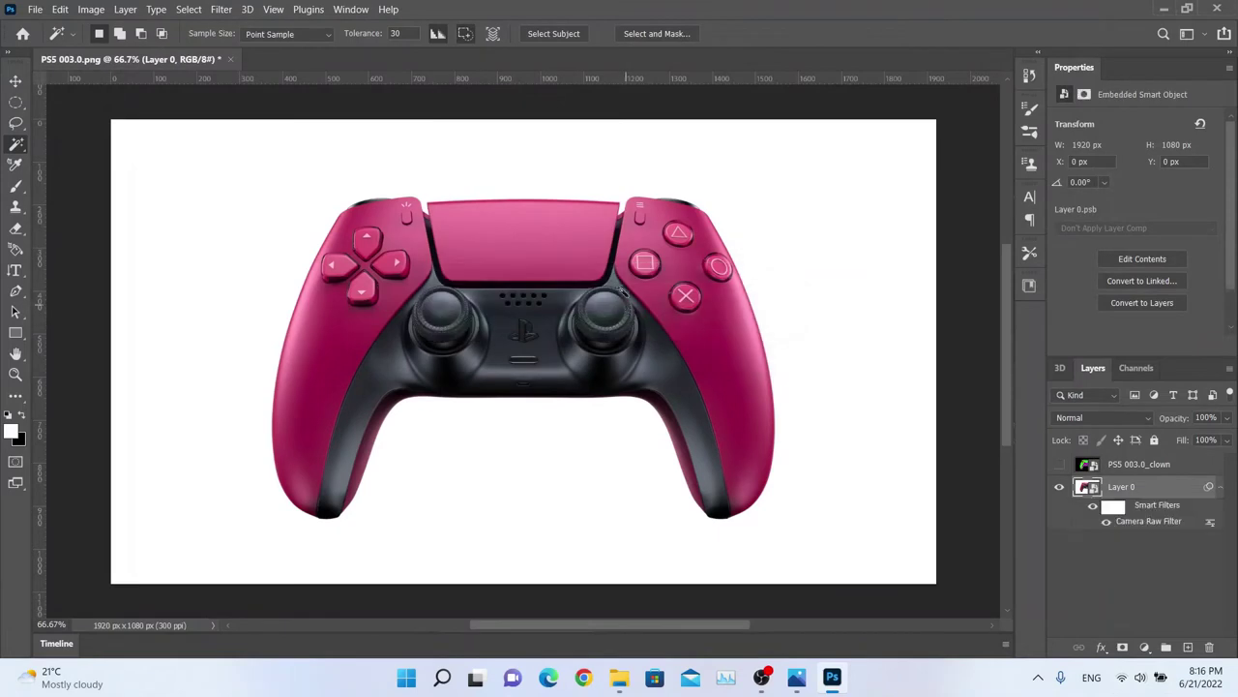
# - Set the zoom to 100% and select the controller's main colored shell with the Magic Wand, sampling the hidden clown layer
pyautogui.click(60, 625)
pyautogui.write('100')
pyautogui.press('Return')
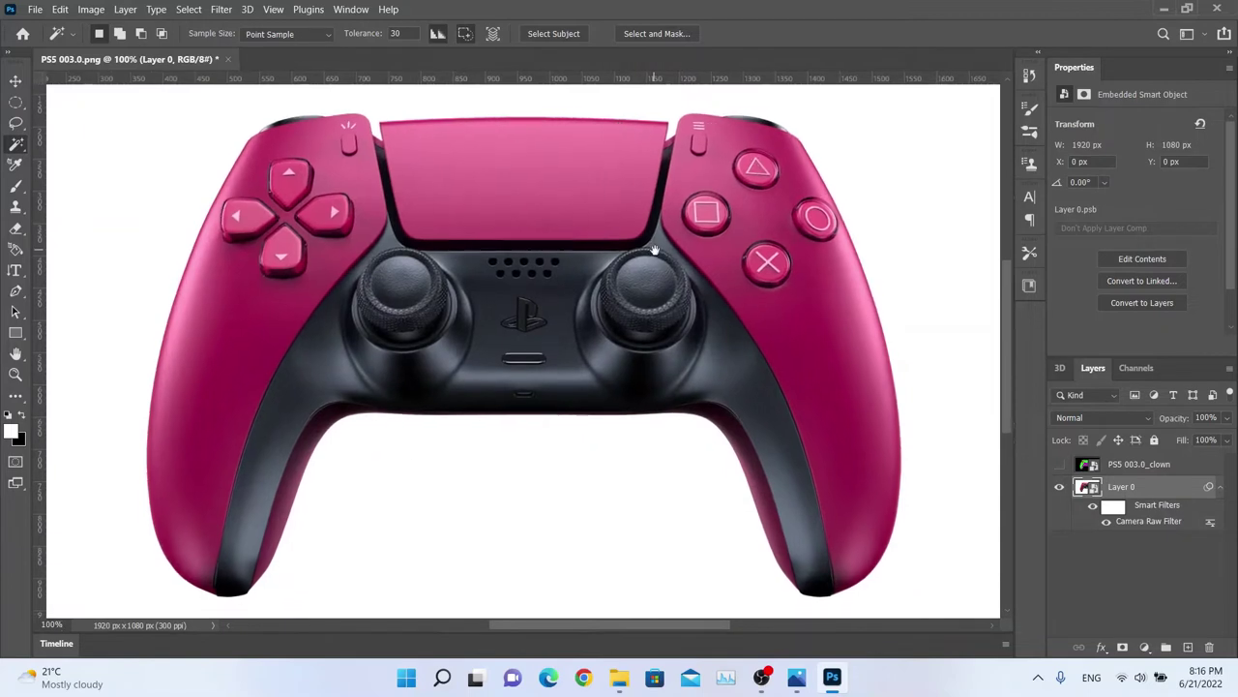
pyautogui.click(1122, 473)
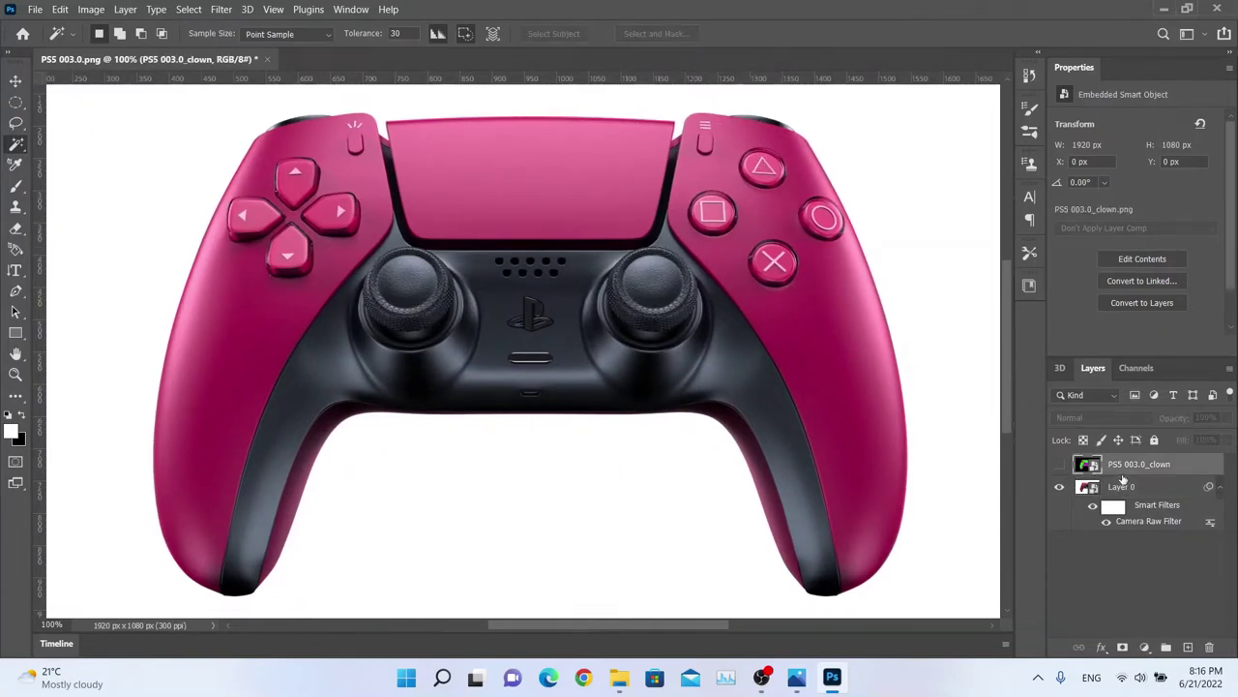
pyautogui.click(729, 250)
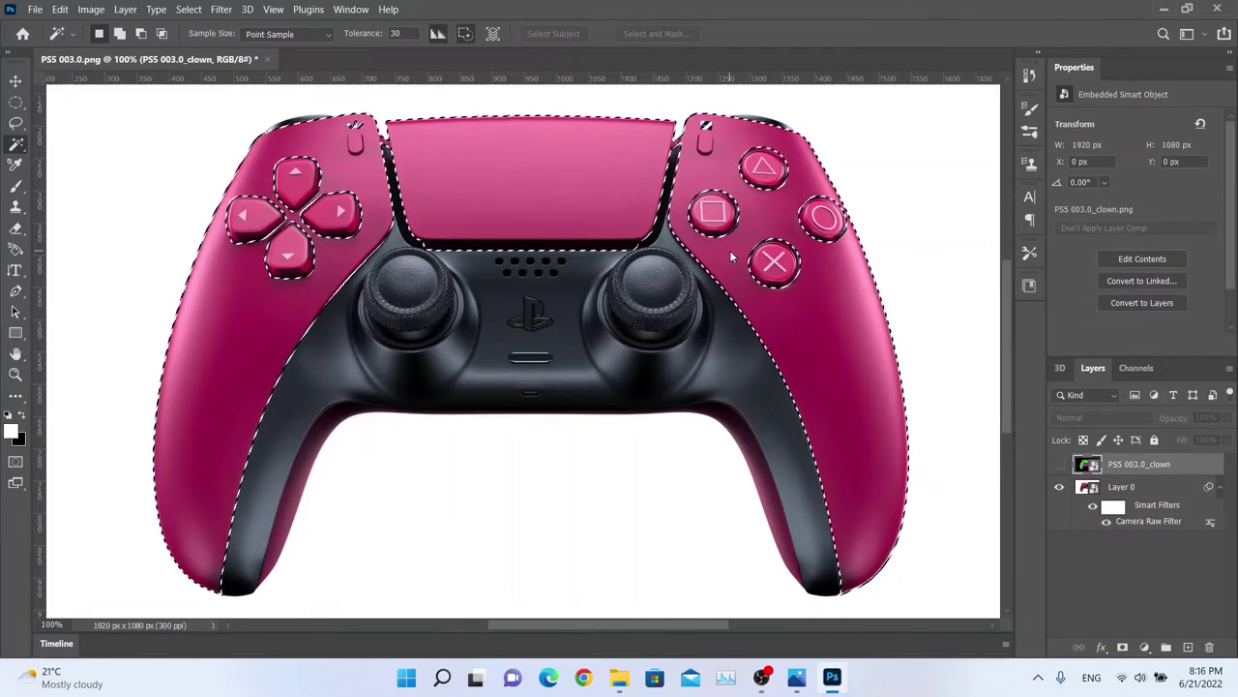
pyautogui.keyDown('alt'); pyautogui.click(337, 423); pyautogui.keyUp('alt')
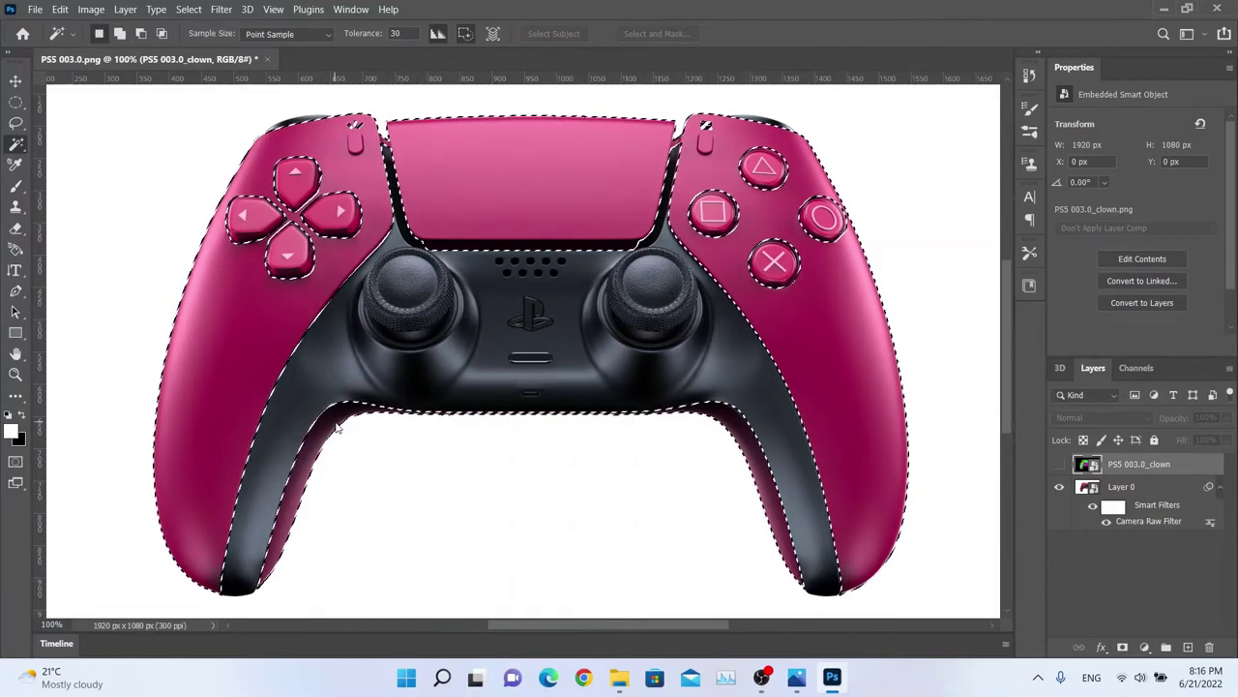
pyautogui.click(1060, 464)
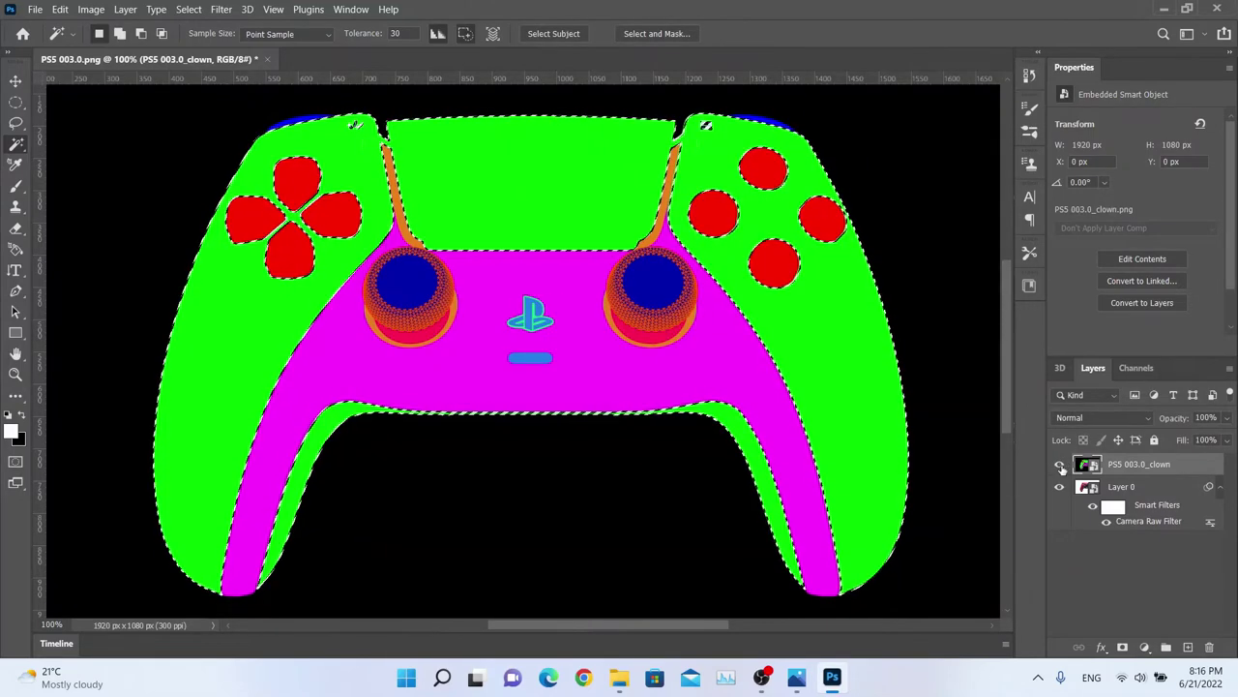
pyautogui.click(1059, 465)
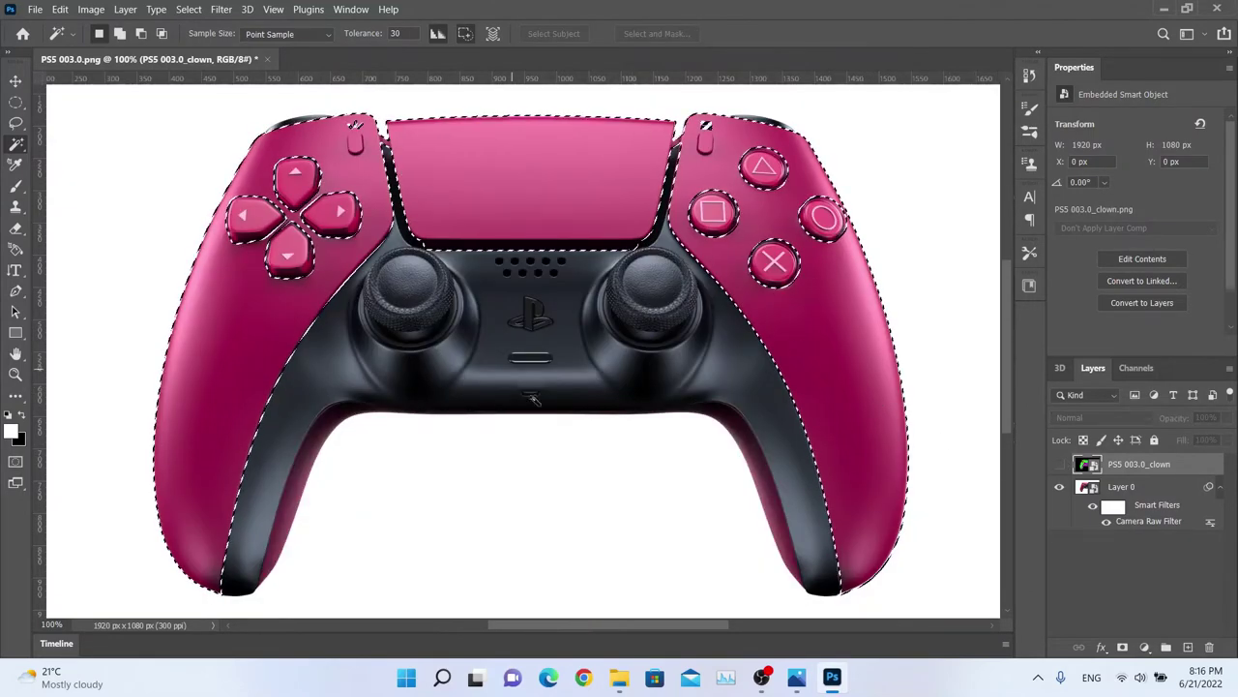
# - Add the inner grip edges, the directional buttons and the action buttons to the shell selection
pyautogui.keyDown('shift'); pyautogui.click(740, 445); pyautogui.keyUp('shift')
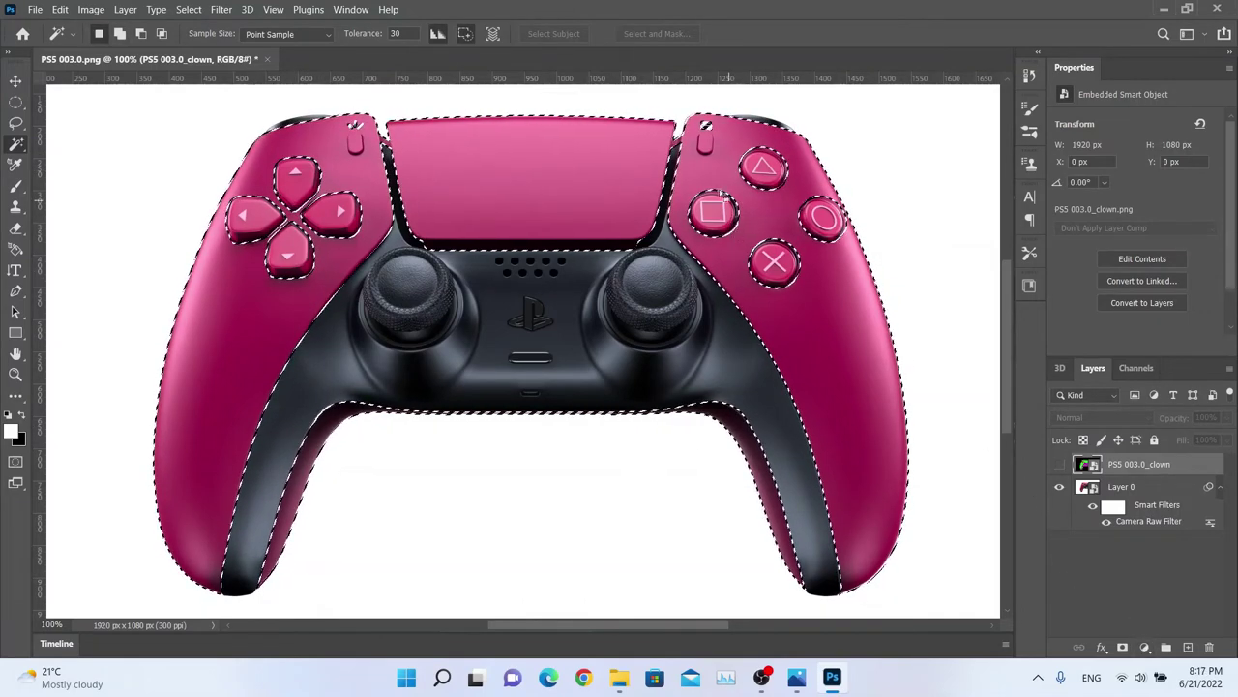
pyautogui.keyDown('shift'); pyautogui.click(338, 211); pyautogui.keyUp('shift')
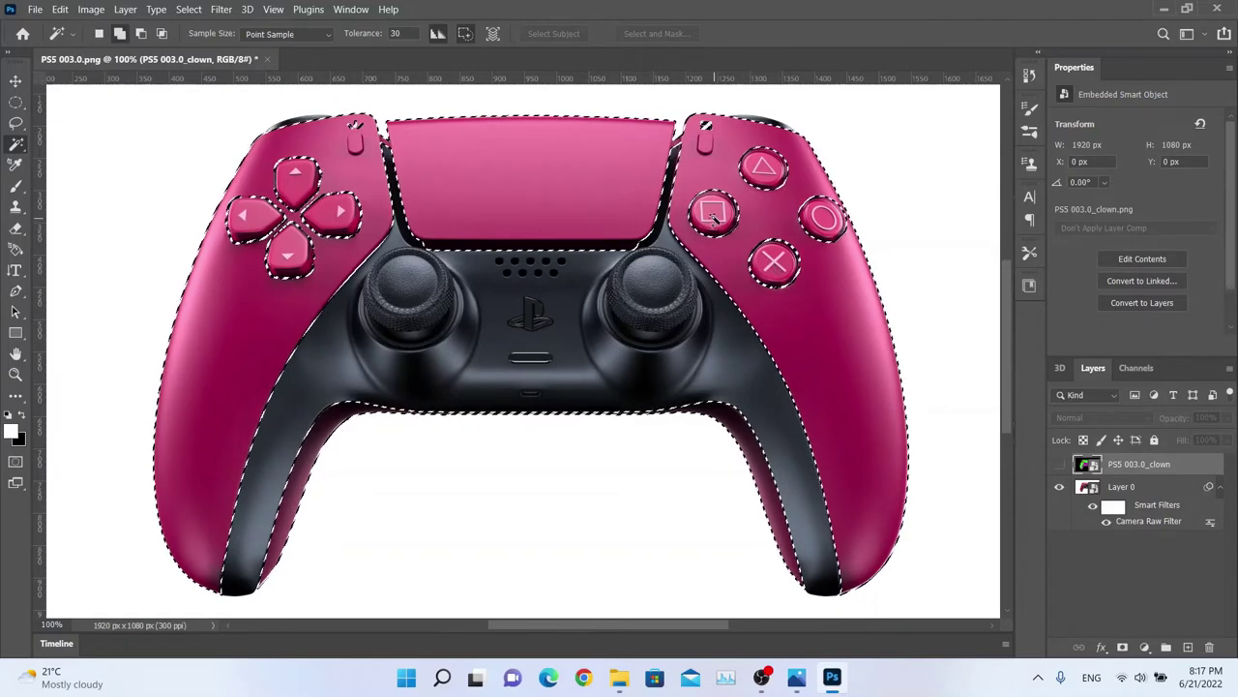
pyautogui.keyDown('shift'); pyautogui.click(821, 217); pyautogui.keyUp('shift')
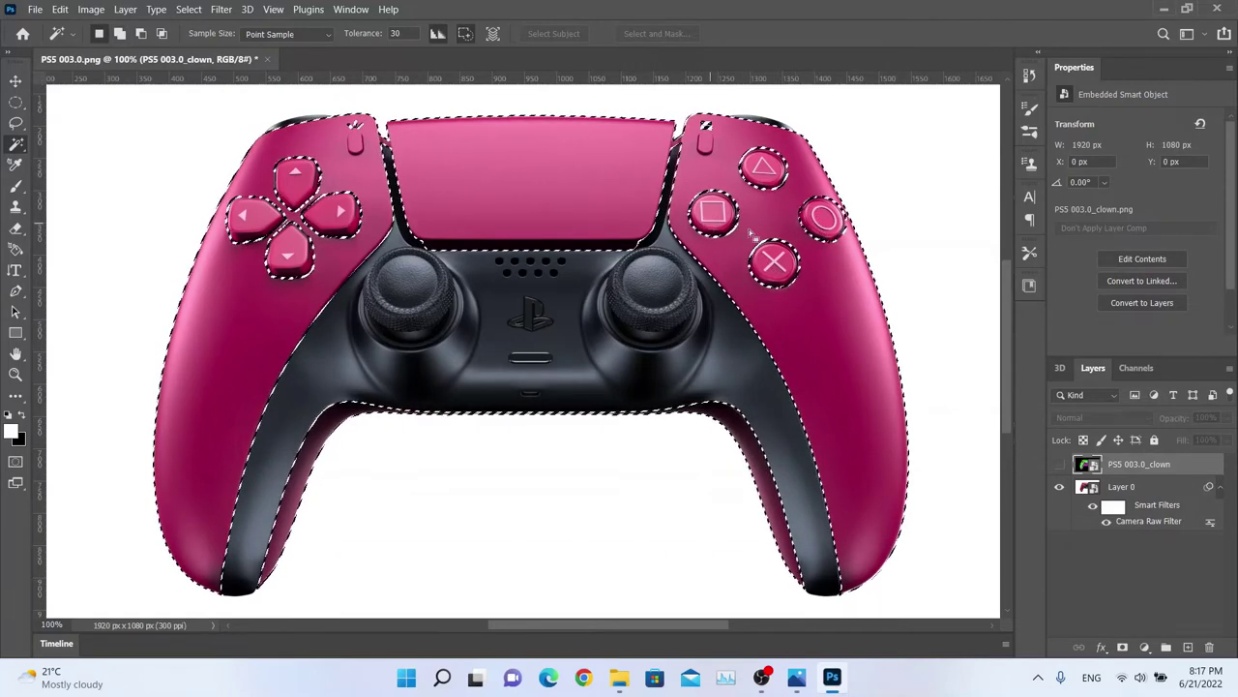
# - Try a Hue/Saturation adjustment on the selected shell and buttons, shifting the hue to -180 and to +17, and remove it
pyautogui.click(1145, 646)
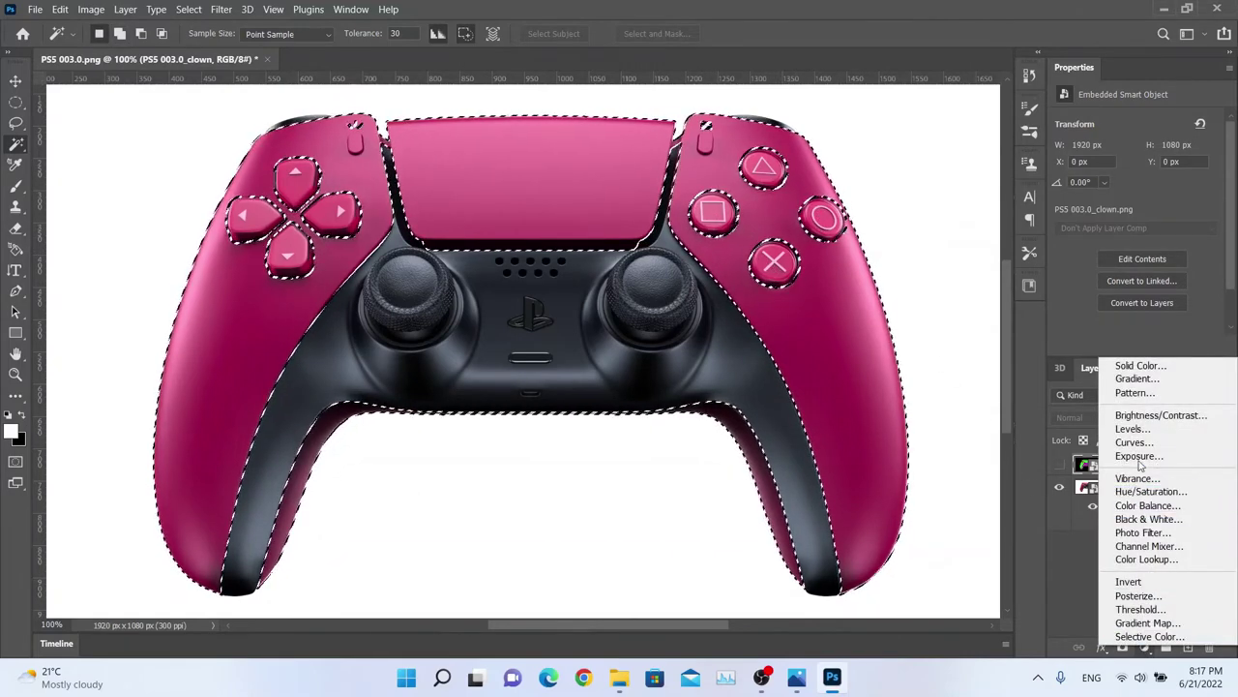
pyautogui.click(1148, 492)
pyautogui.moveTo(1137, 182); pyautogui.dragTo(1053, 199)
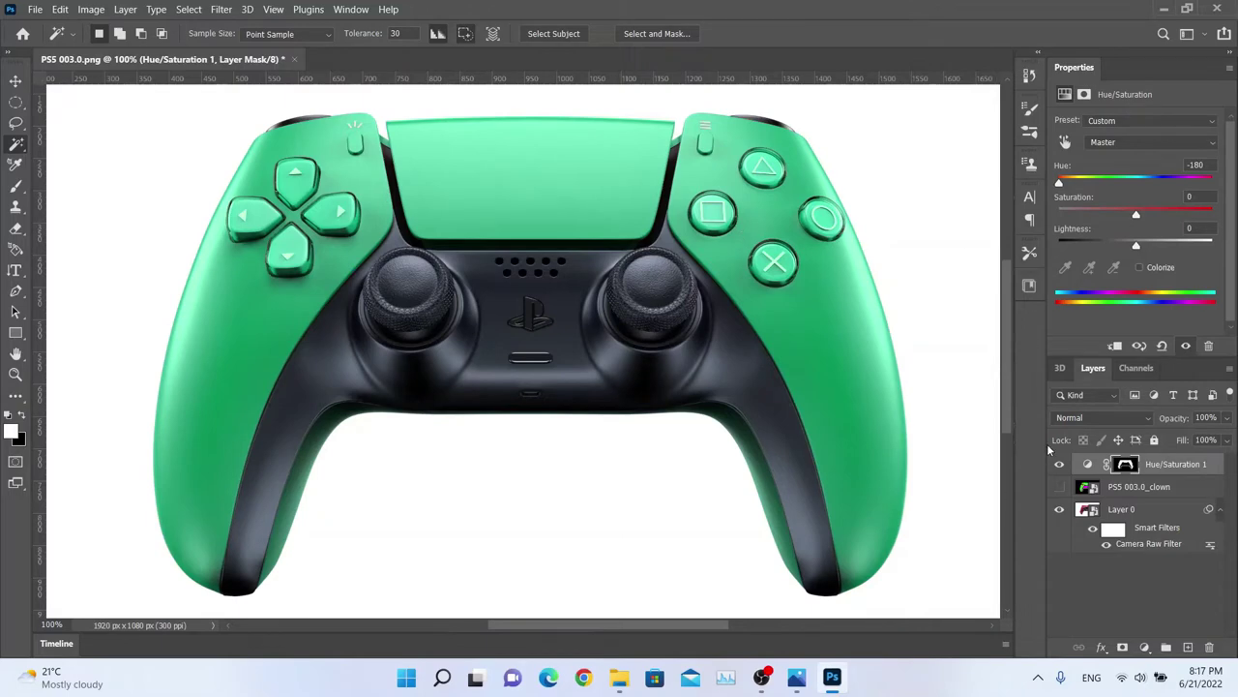
pyautogui.moveTo(1076, 184); pyautogui.dragTo(1153, 183)
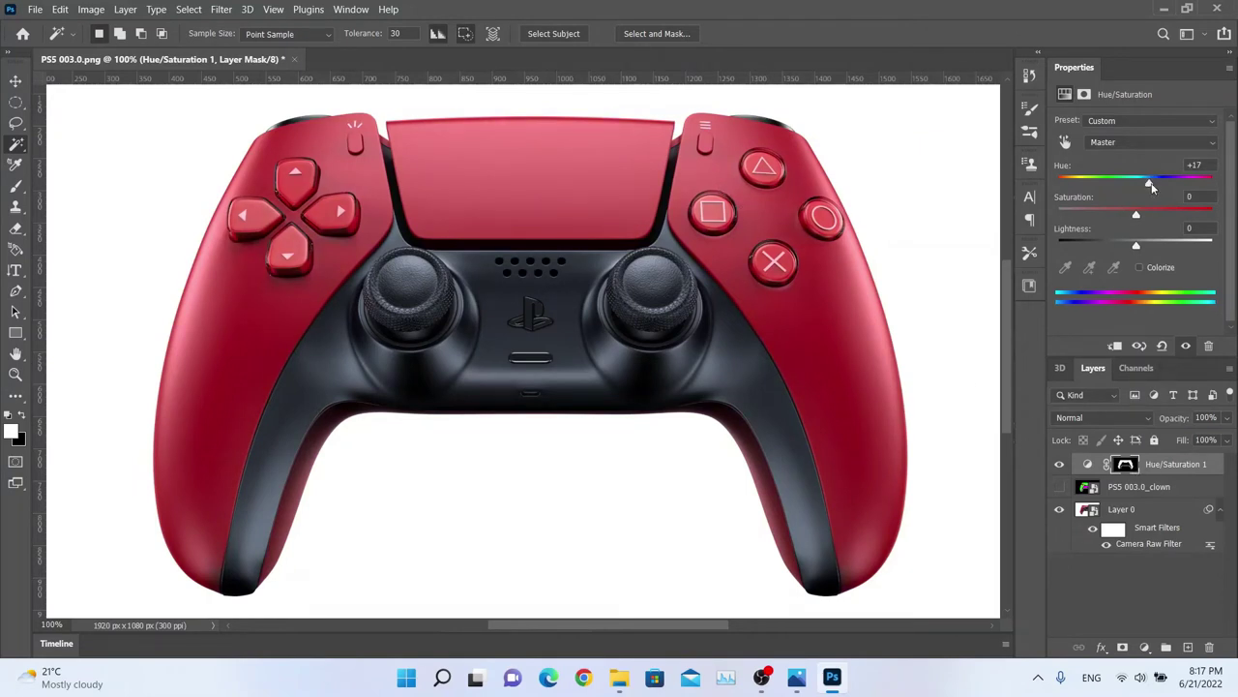
pyautogui.moveTo(1141, 185)
pyautogui.mouseDown()
pyautogui.moveTo(1077, 182)
pyautogui.moveTo(1188, 184)
pyautogui.moveTo(1063, 184)
pyautogui.moveTo(1137, 184)
pyautogui.mouseUp()
pyautogui.hotkey('ctrl', 'e')
# - Feather the shell and button selection by 1 pixel
pyautogui.click(837, 287)
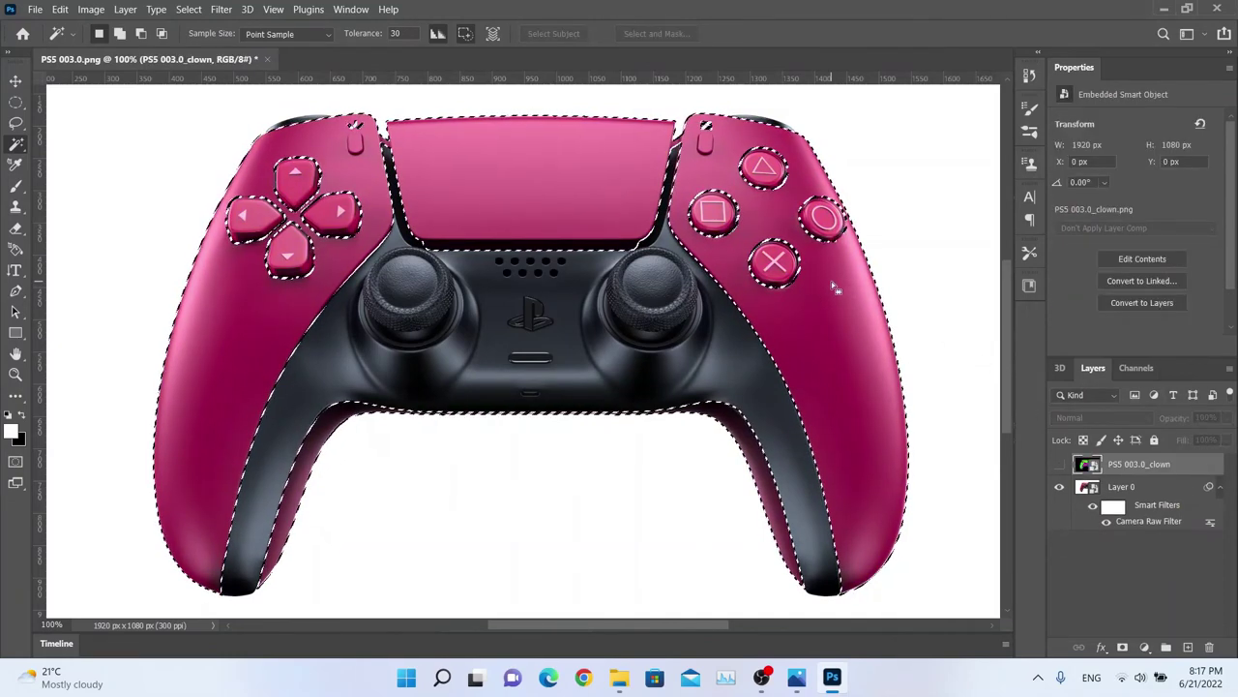
pyautogui.rightClick(837, 287)
pyautogui.click(868, 508)
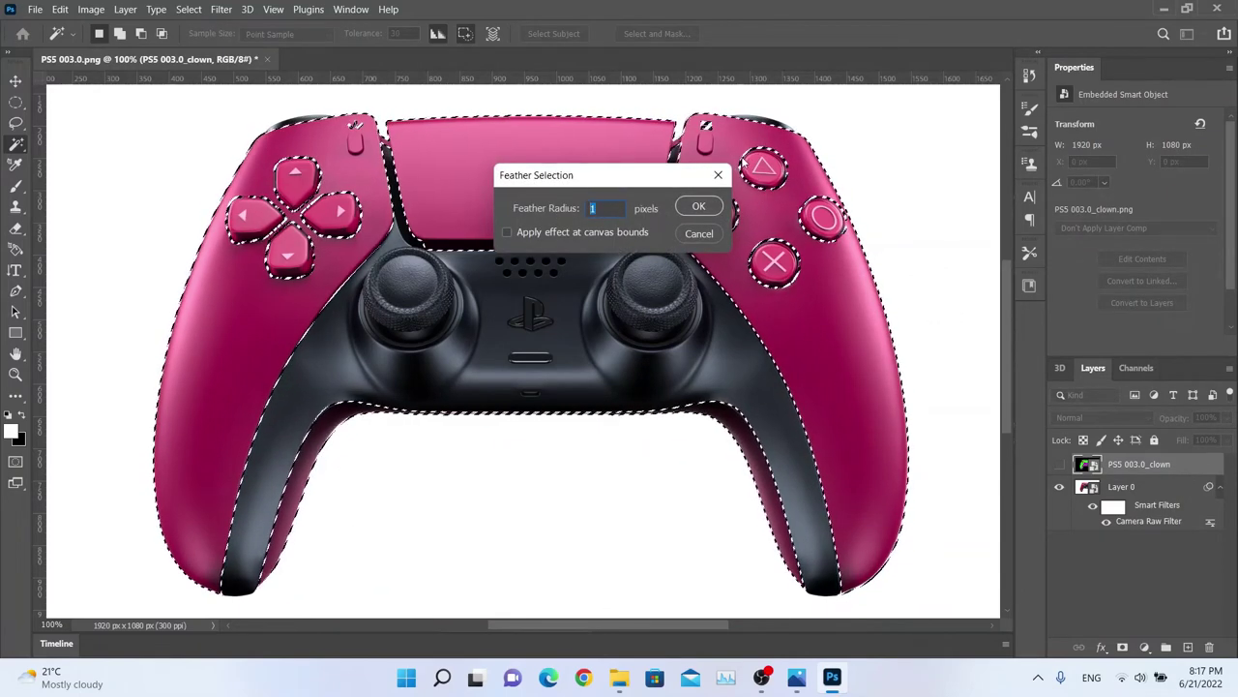
pyautogui.click(697, 210)
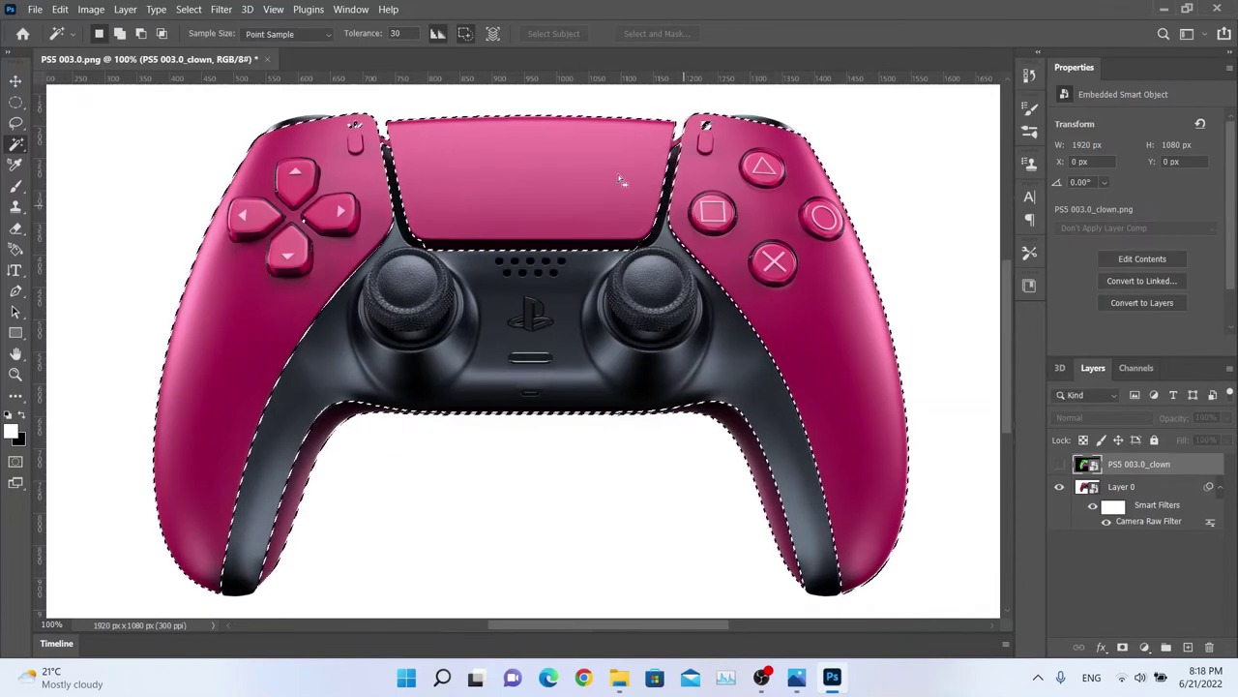
# - Feather the shell and button selection by another 1 pixel and add a Hue/Saturation adjustment to it with the hue at -2
pyautogui.rightClick(355, 167)
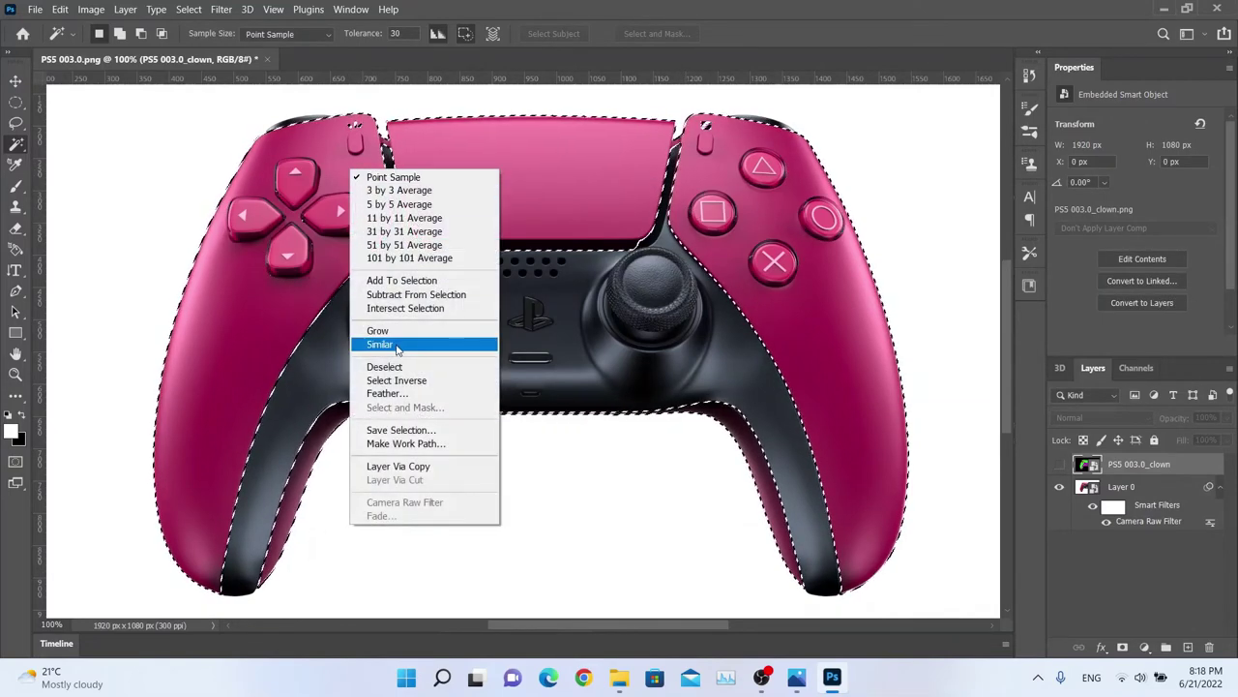
pyautogui.click(392, 394)
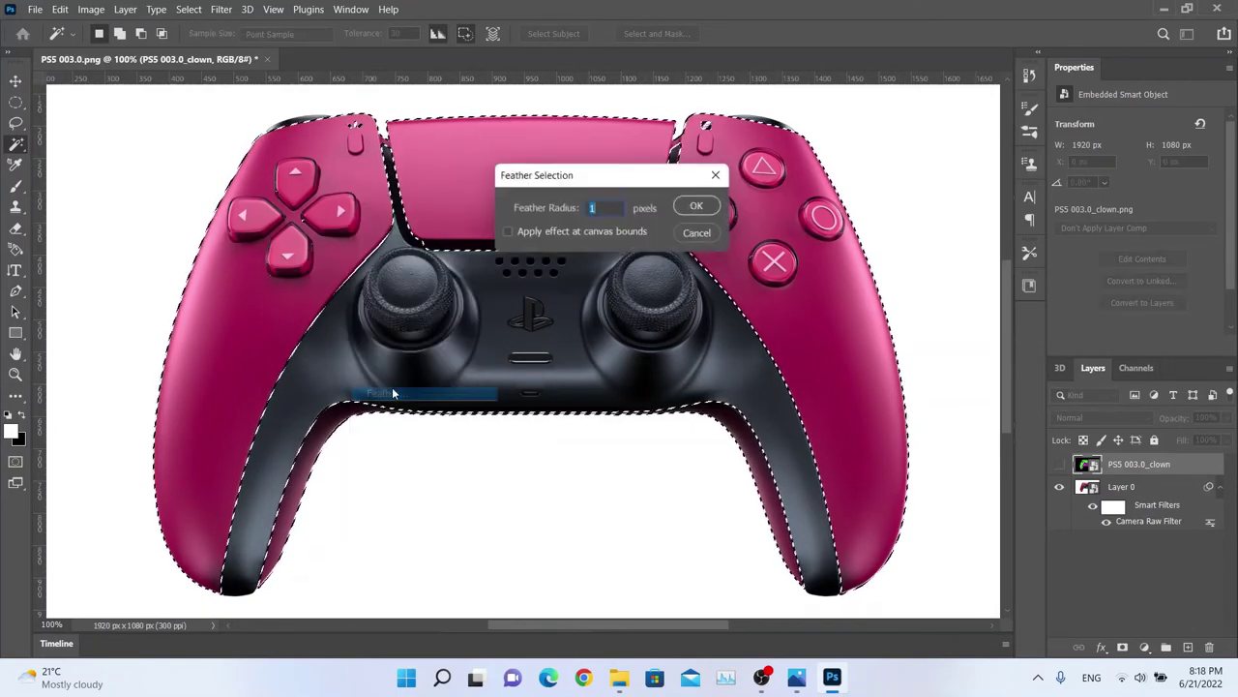
pyautogui.click(696, 208)
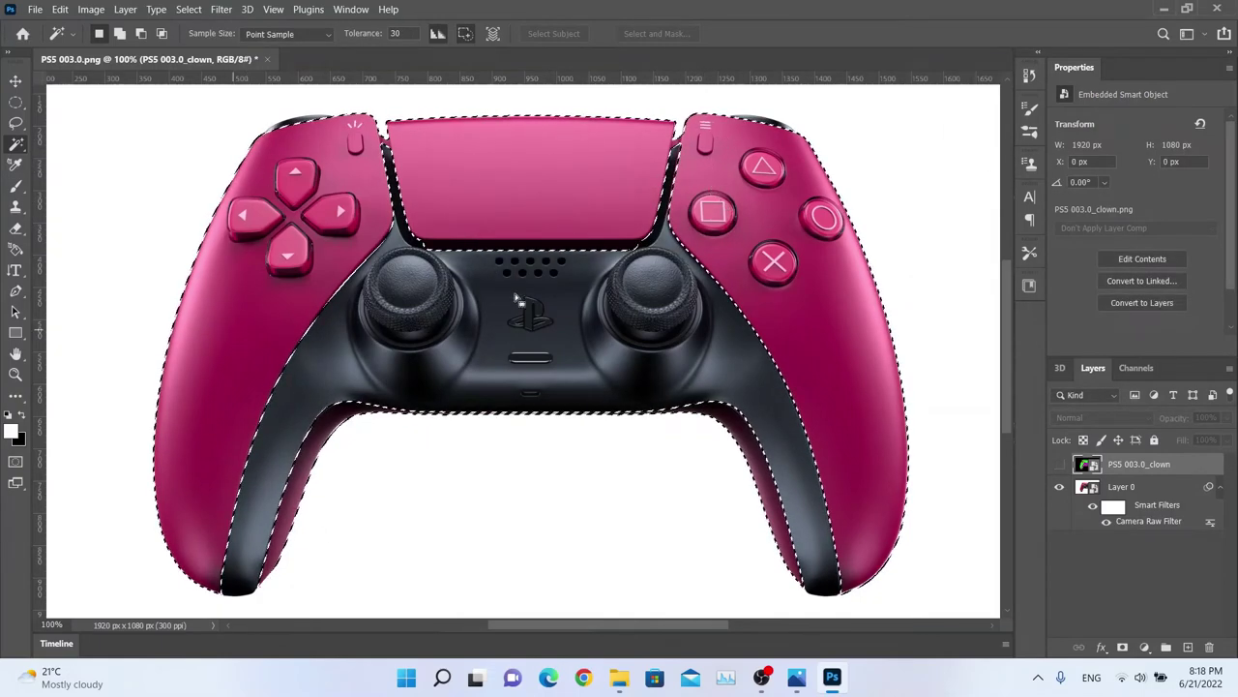
pyautogui.click(1144, 647)
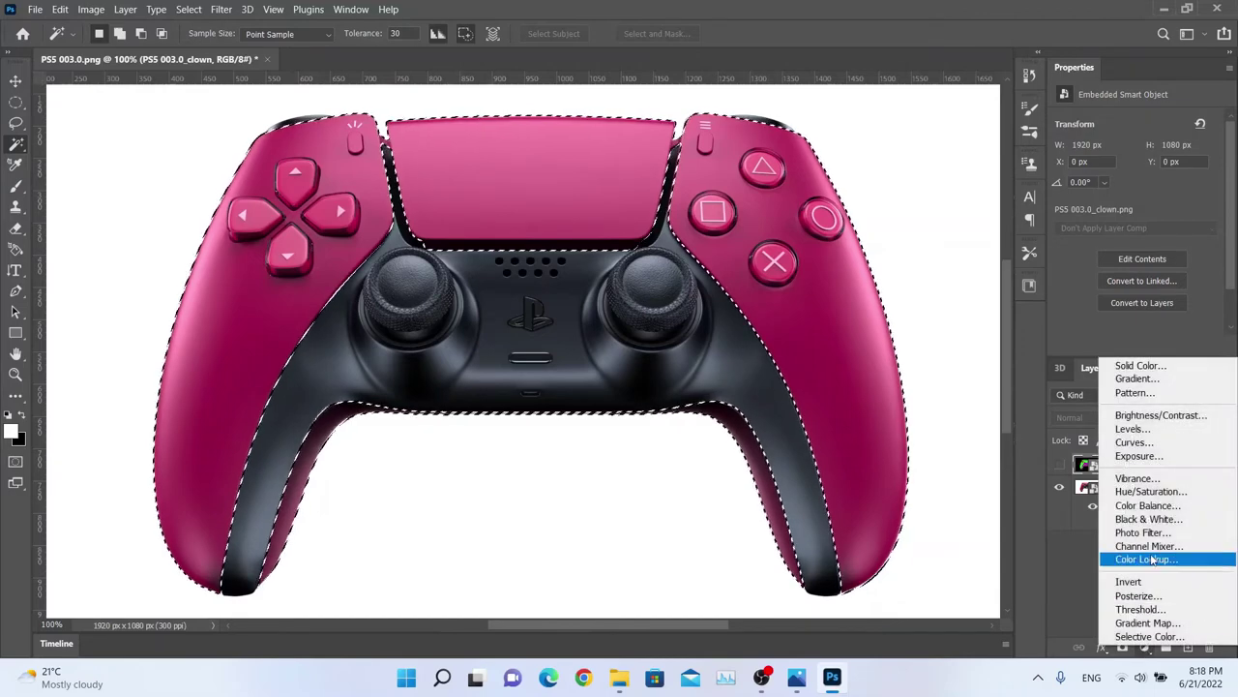
pyautogui.click(1149, 492)
pyautogui.moveTo(1136, 183); pyautogui.dragTo(1137, 186)
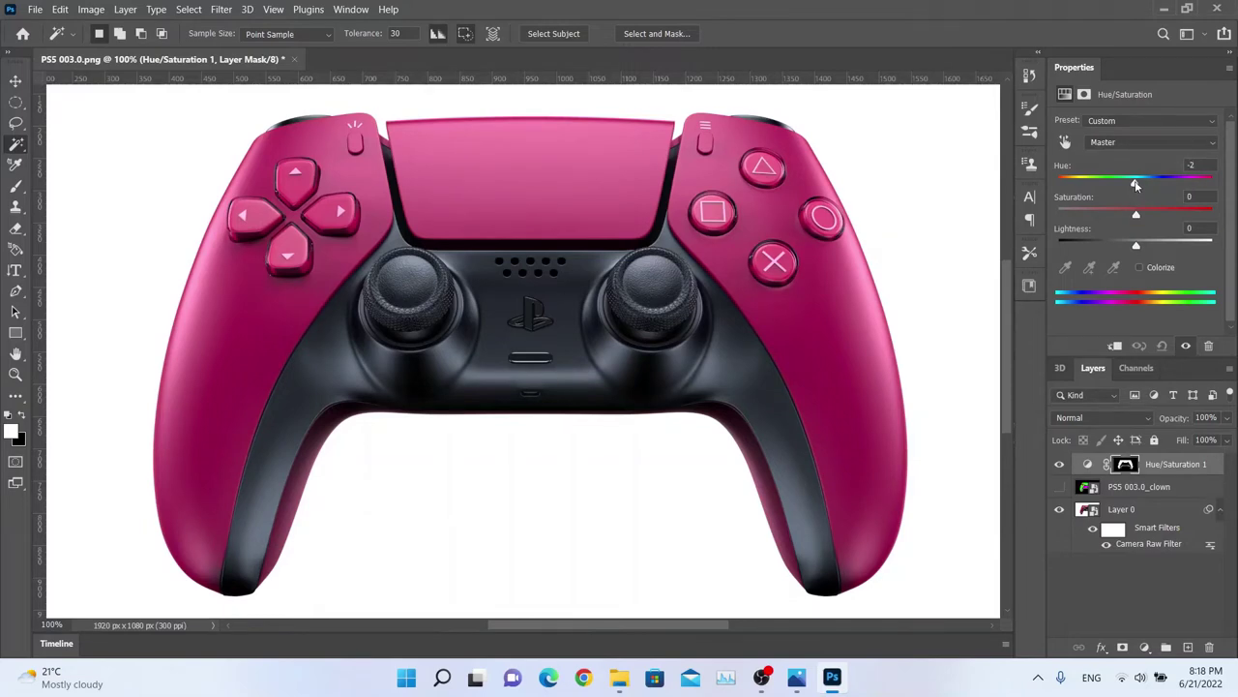
# - Switch between the Photos app and Photoshop to compare the render's shell color with the two reference controller photos
pyautogui.click(797, 676)
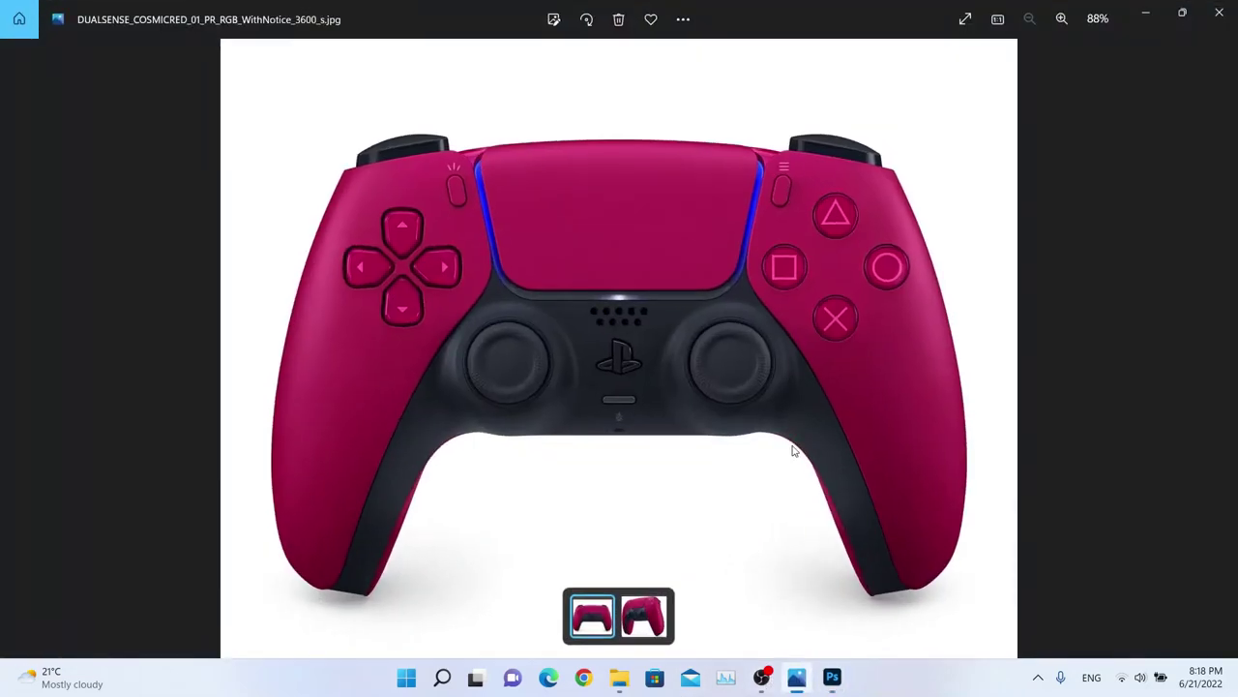
pyautogui.press('Right')
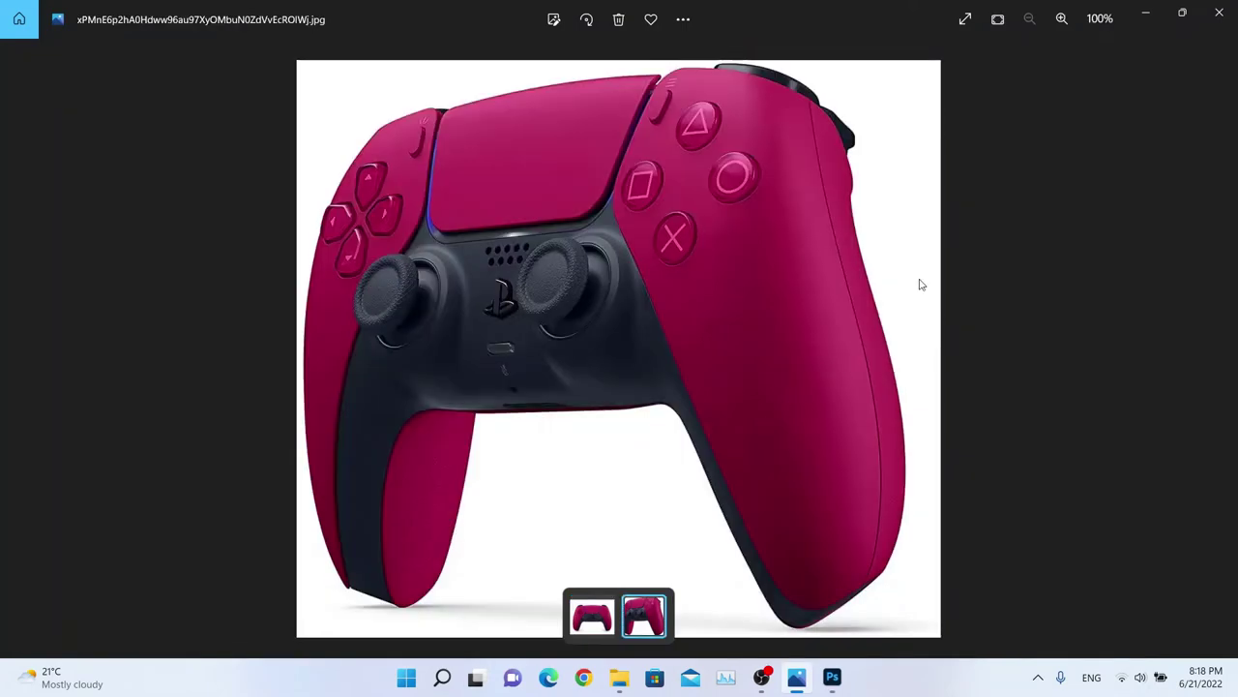
pyautogui.click(1144, 11)
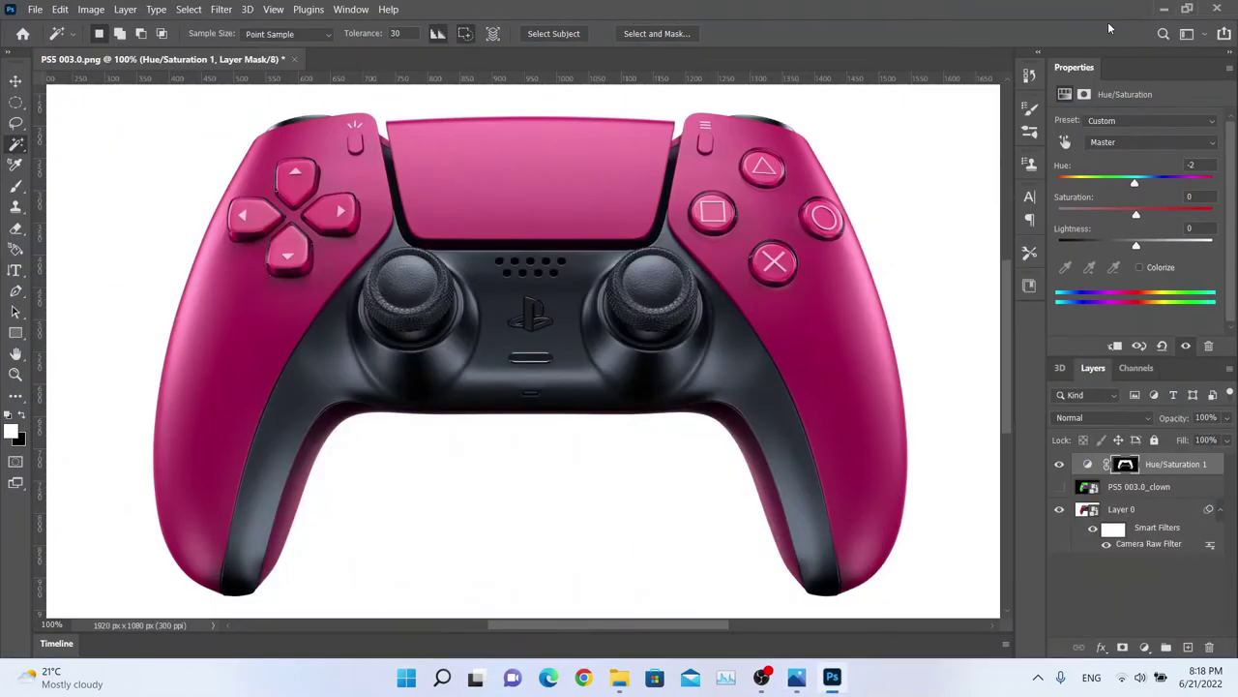
pyautogui.click(798, 680)
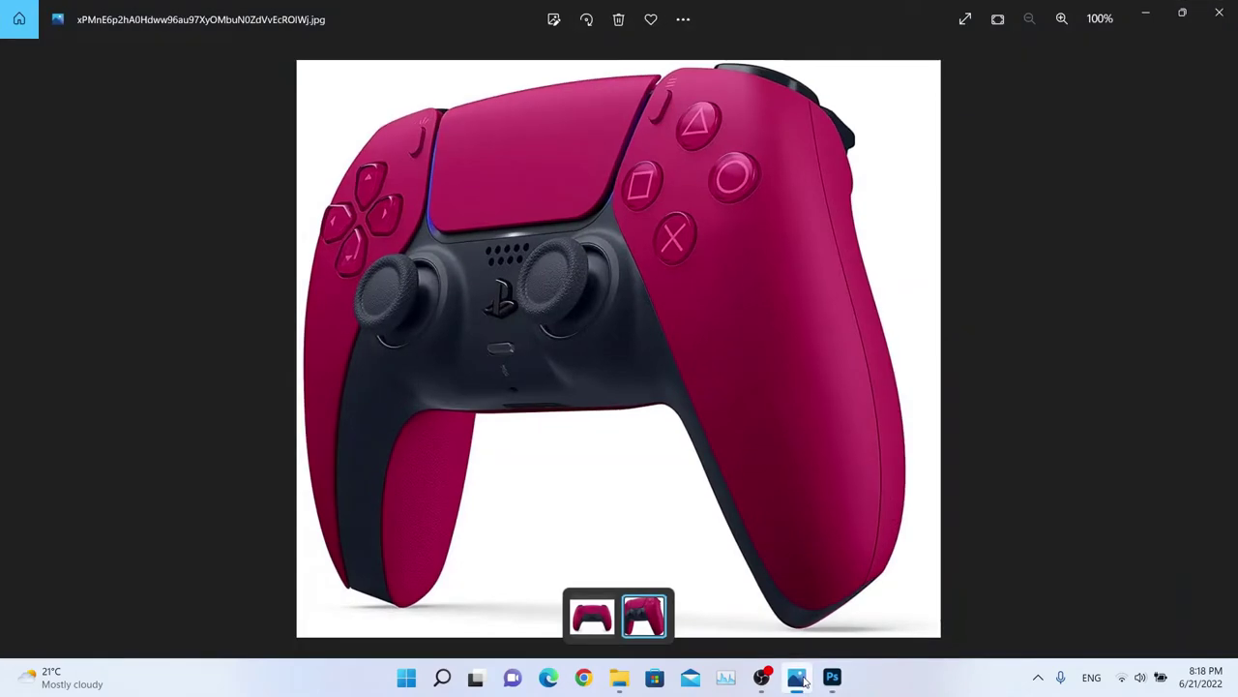
pyautogui.click(799, 679)
pyautogui.click(798, 679)
pyautogui.click(798, 679)
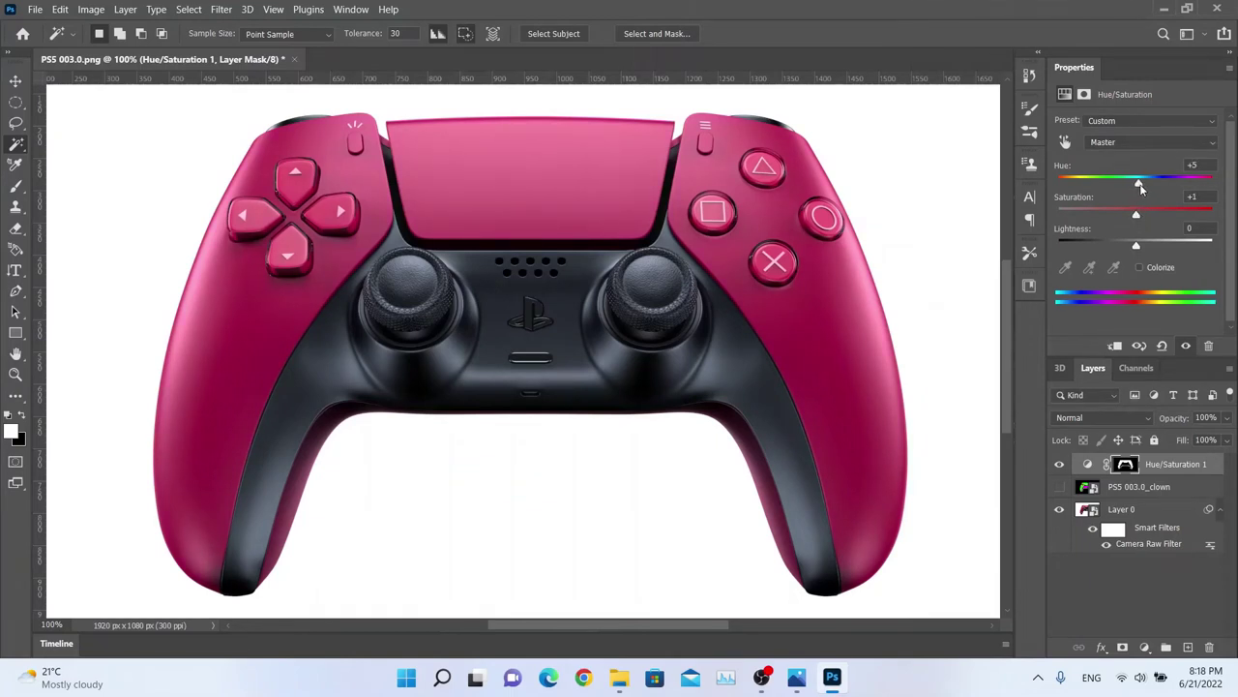
# - Set the shell adjustment's hue and saturation to +1, comparing the color with the angled reference photo
pyautogui.moveTo(1138, 187)
pyautogui.mouseDown()
pyautogui.moveTo(1153, 187)
pyautogui.moveTo(1137, 186)
pyautogui.mouseUp()
pyautogui.click(811, 675)
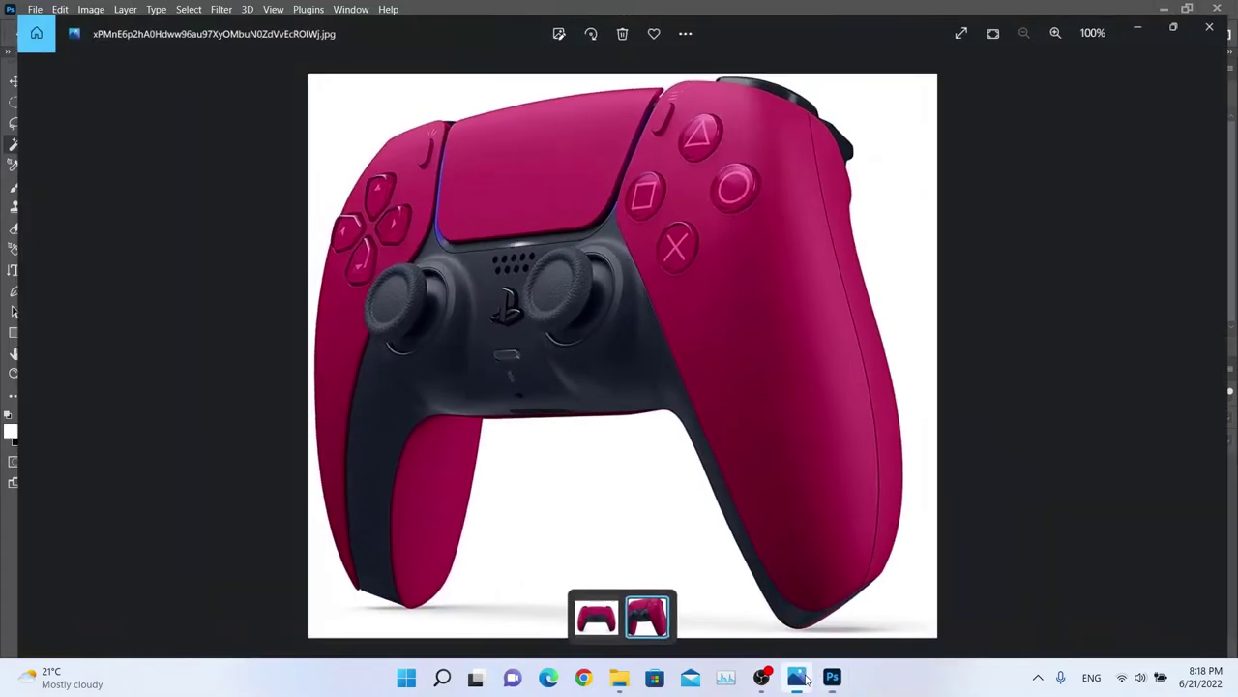
pyautogui.click(808, 677)
pyautogui.click(806, 680)
pyautogui.click(806, 681)
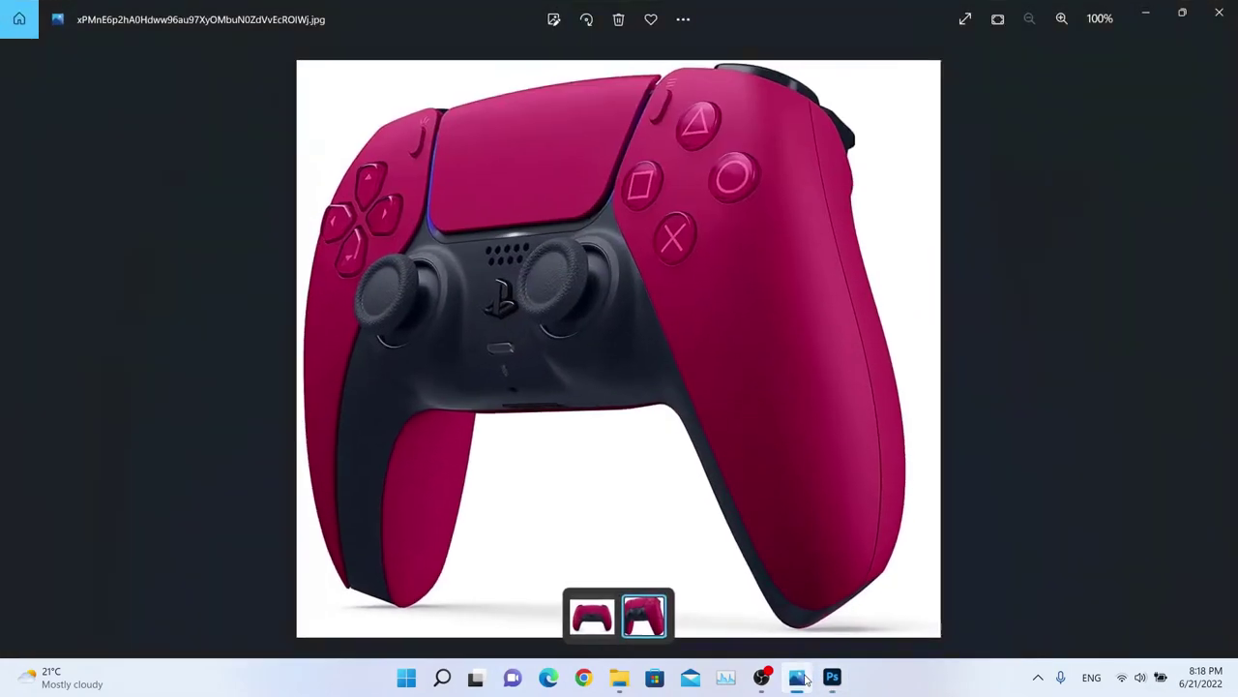
pyautogui.click(806, 680)
pyautogui.click(806, 681)
pyautogui.click(806, 680)
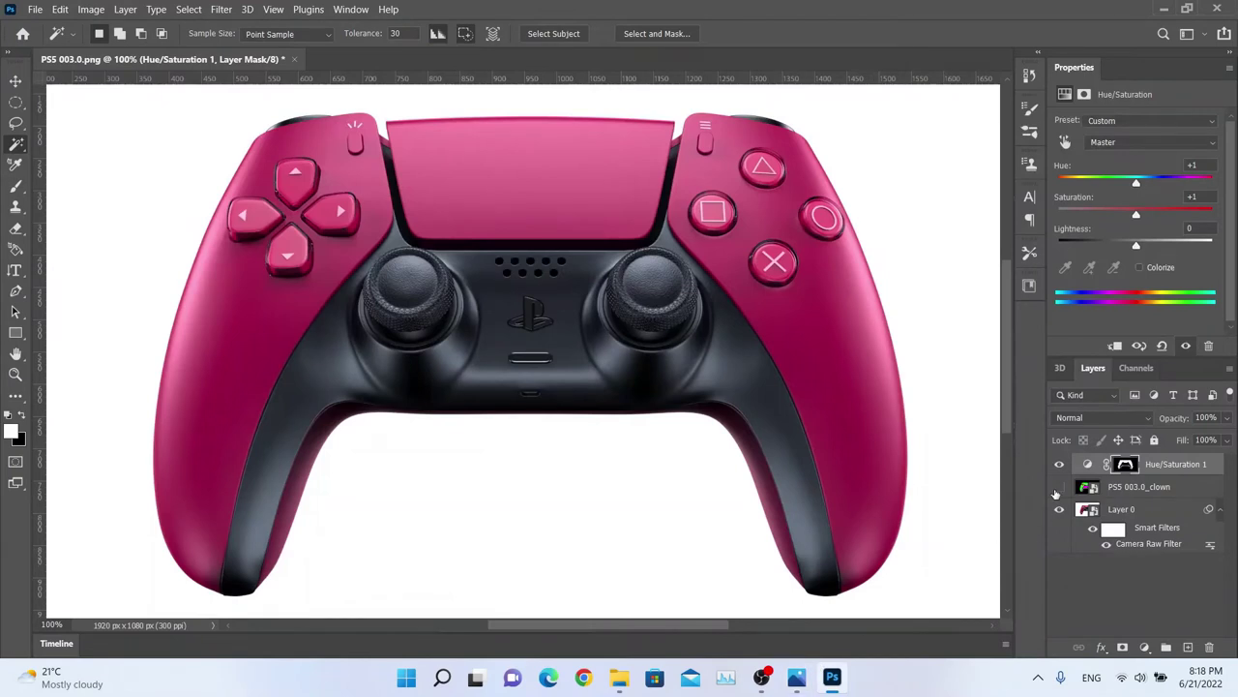
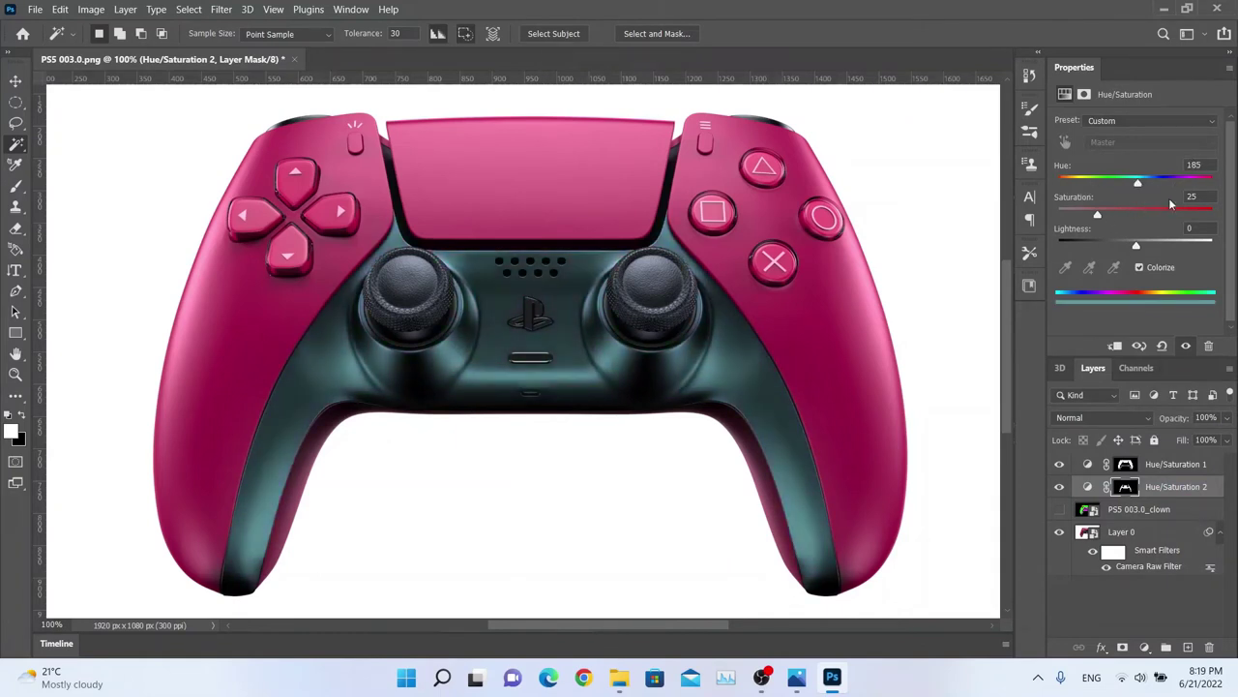
# - Turn off Colorize in the dark center section's Hue/Saturation adjustment, fine-tune its hue, and load the shell adjustment's mask as a selection
pyautogui.click(1139, 268)
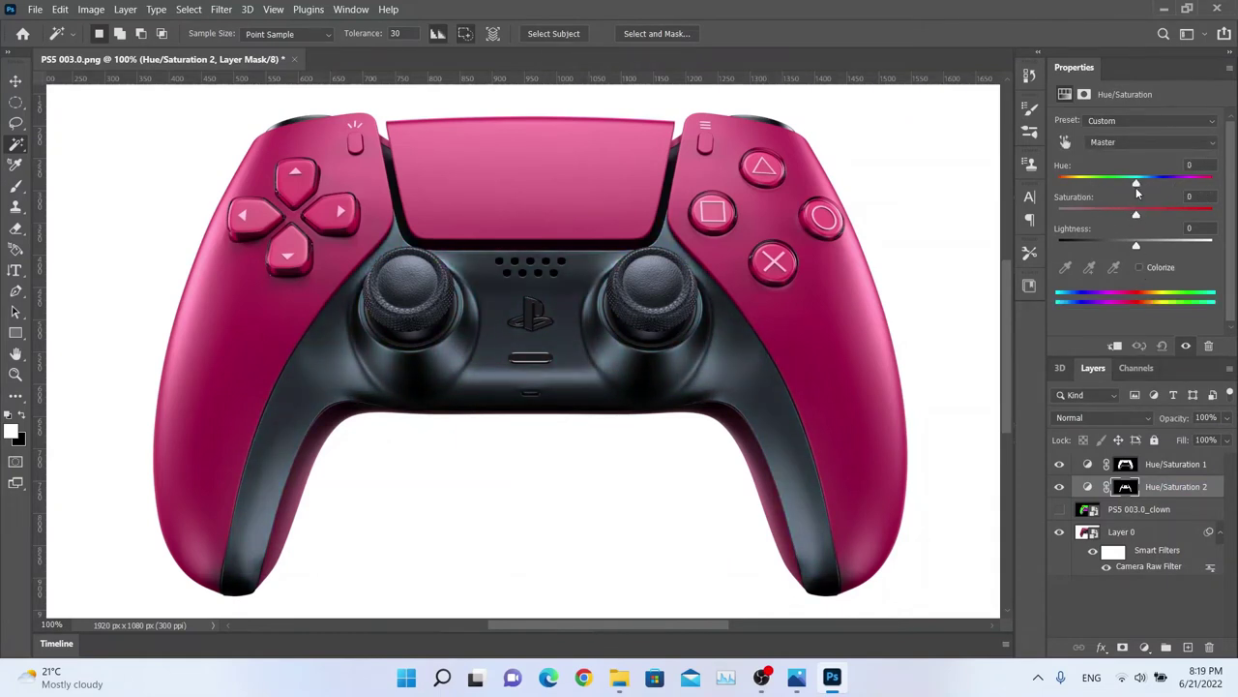
pyautogui.moveTo(1137, 186)
pyautogui.mouseDown()
pyautogui.moveTo(967, 185)
pyautogui.moveTo(1137, 186)
pyautogui.mouseUp()
pyautogui.click(1128, 468)
pyautogui.keyDown('ctrl'); pyautogui.click(1126, 466); pyautogui.keyUp('ctrl')
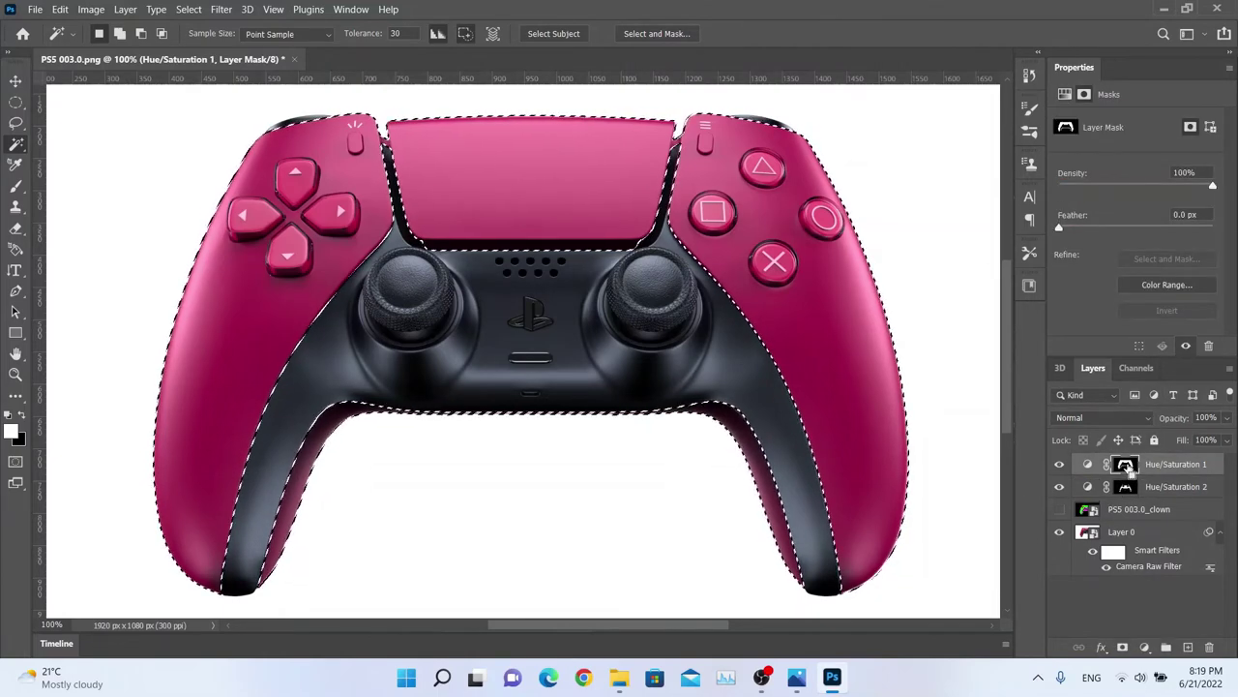
pyautogui.click(1144, 647)
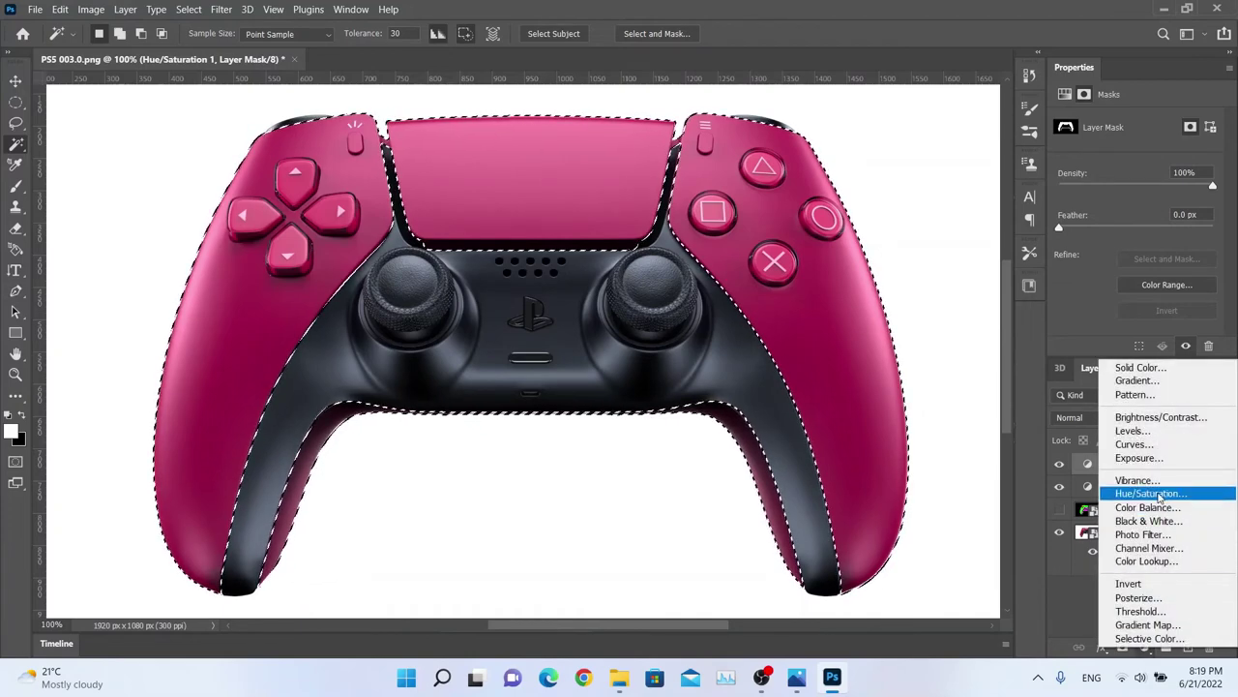
pyautogui.click(1146, 431)
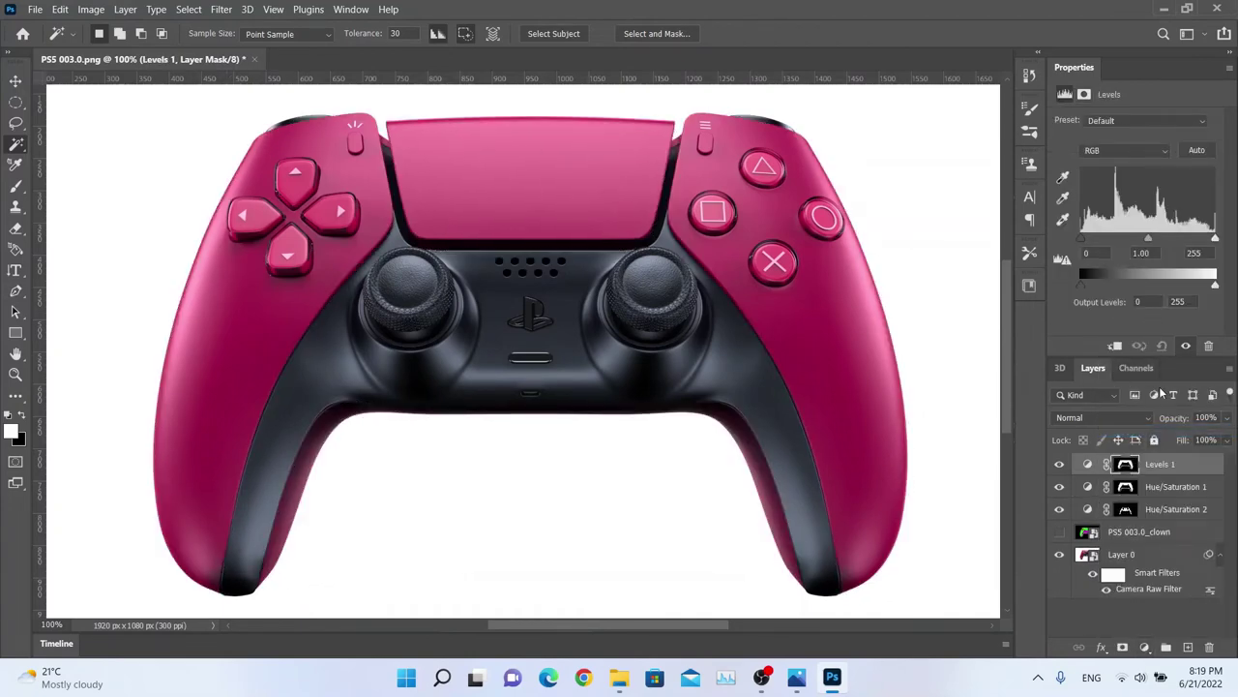
pyautogui.hotkey('ctrl', 'z')
# - Add a Curves adjustment to the shell selection with points at input 62, output 58 and input 172, output 177
pyautogui.click(1144, 647)
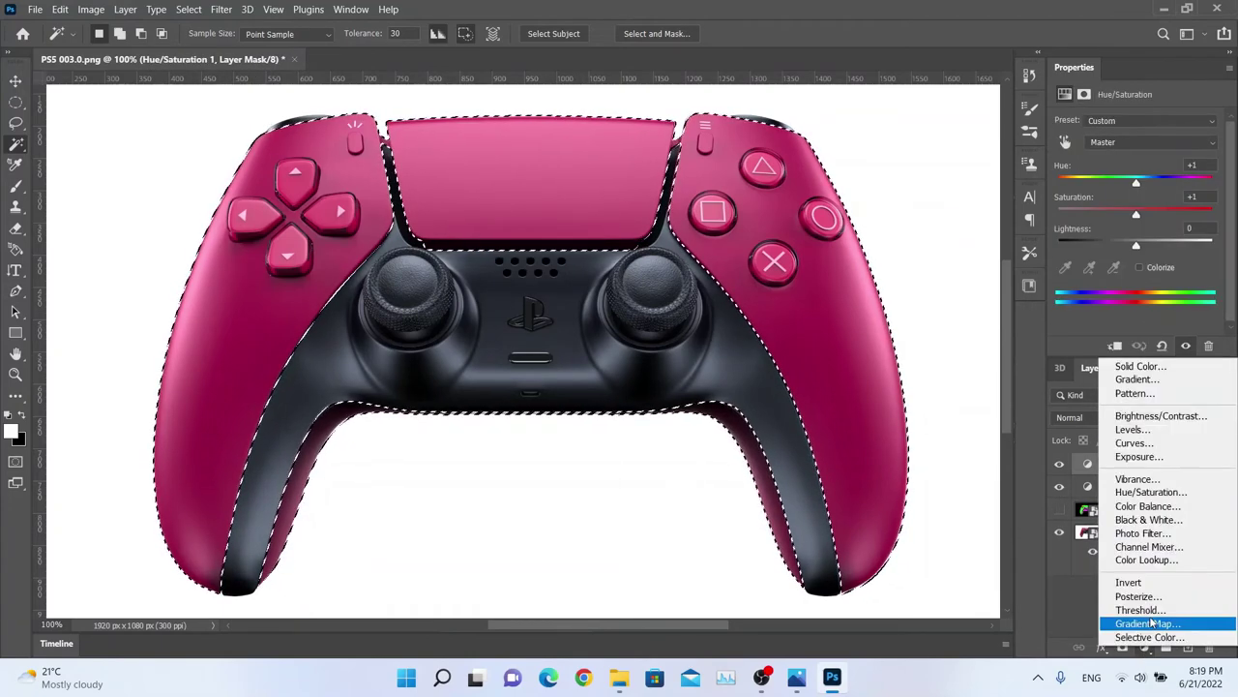
pyautogui.click(1134, 443)
pyautogui.moveTo(1129, 243)
pyautogui.mouseDown()
pyautogui.moveTo(1129, 224)
pyautogui.moveTo(1122, 251)
pyautogui.mouseUp()
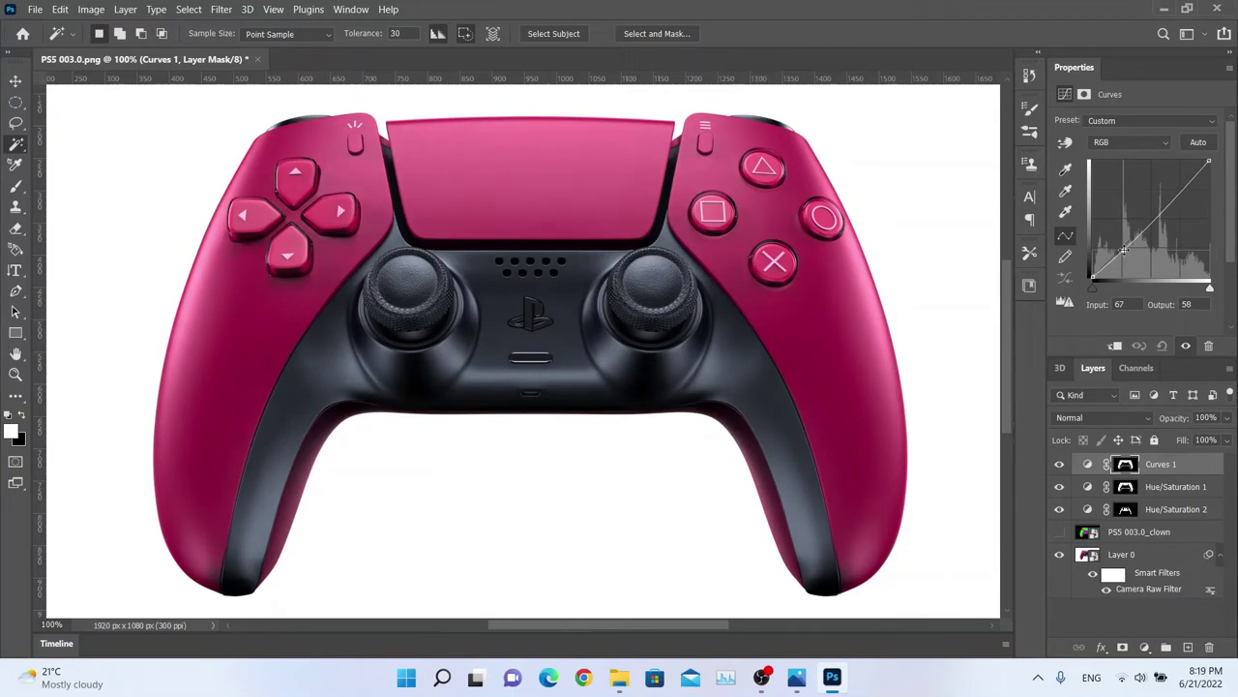
pyautogui.moveTo(1170, 202); pyautogui.dragTo(1171, 197)
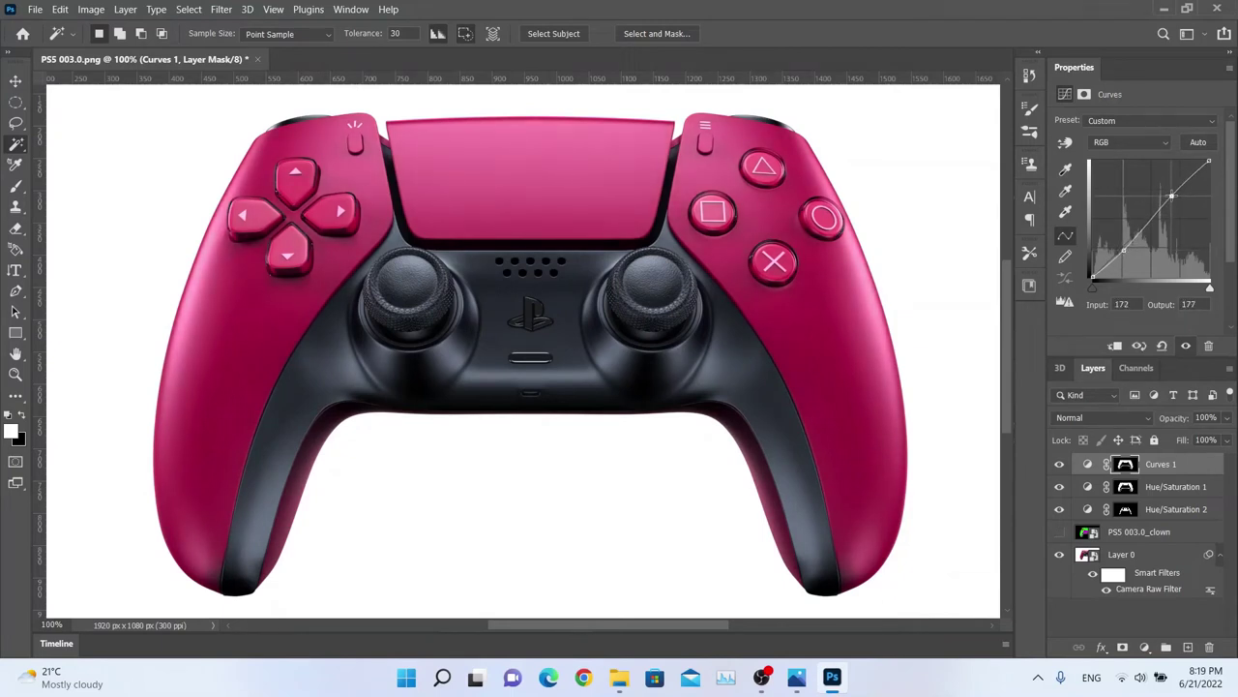
pyautogui.click(1122, 250)
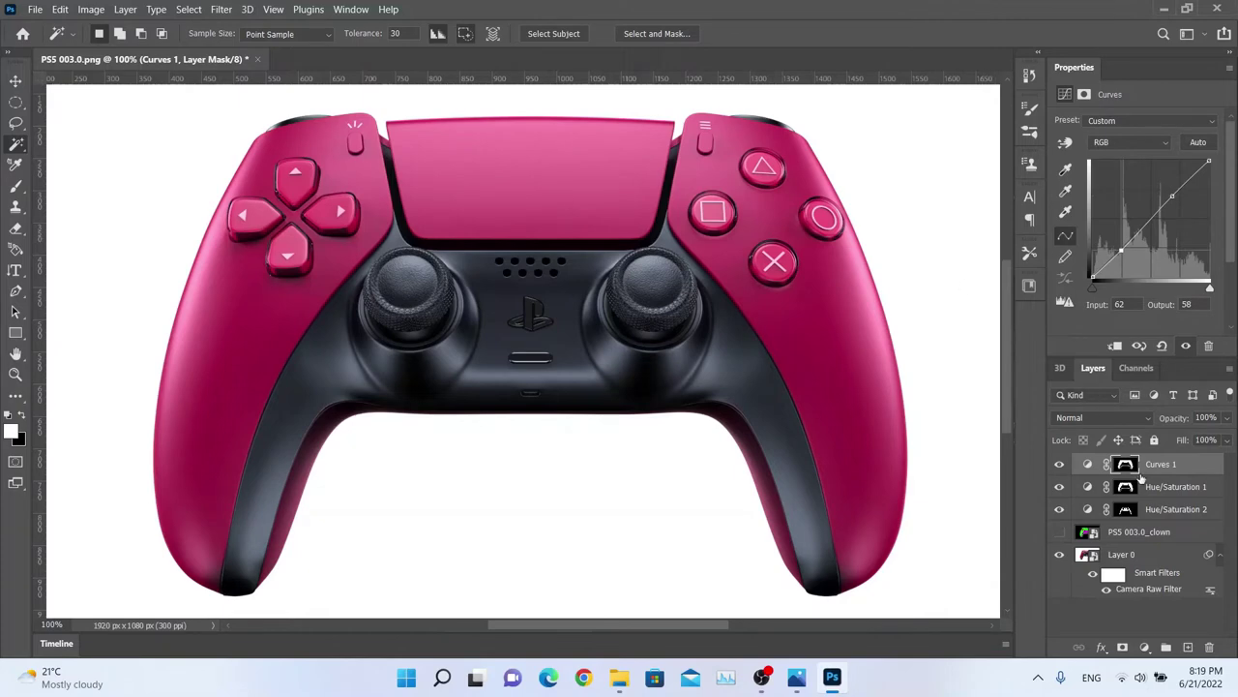
# - Add a Curves adjustment masked to the dark center section, with points at input 33, output 31 and input 167, output 174
pyautogui.keyDown('ctrl'); pyautogui.click(1125, 509); pyautogui.keyUp('ctrl')
pyautogui.click(1146, 648)
pyautogui.click(1151, 443)
pyautogui.moveTo(1125, 252)
pyautogui.mouseDown()
pyautogui.moveTo(1130, 226)
pyautogui.moveTo(1147, 250)
pyautogui.moveTo(1112, 261)
pyautogui.mouseUp()
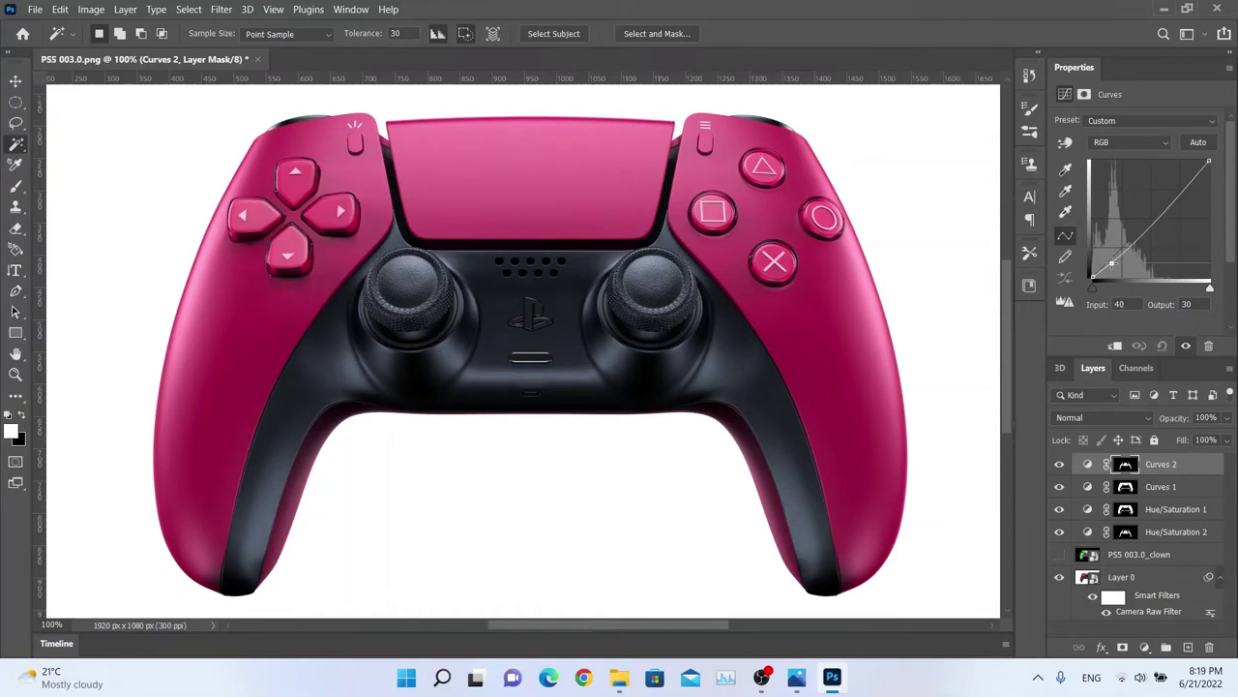
pyautogui.click(1171, 198)
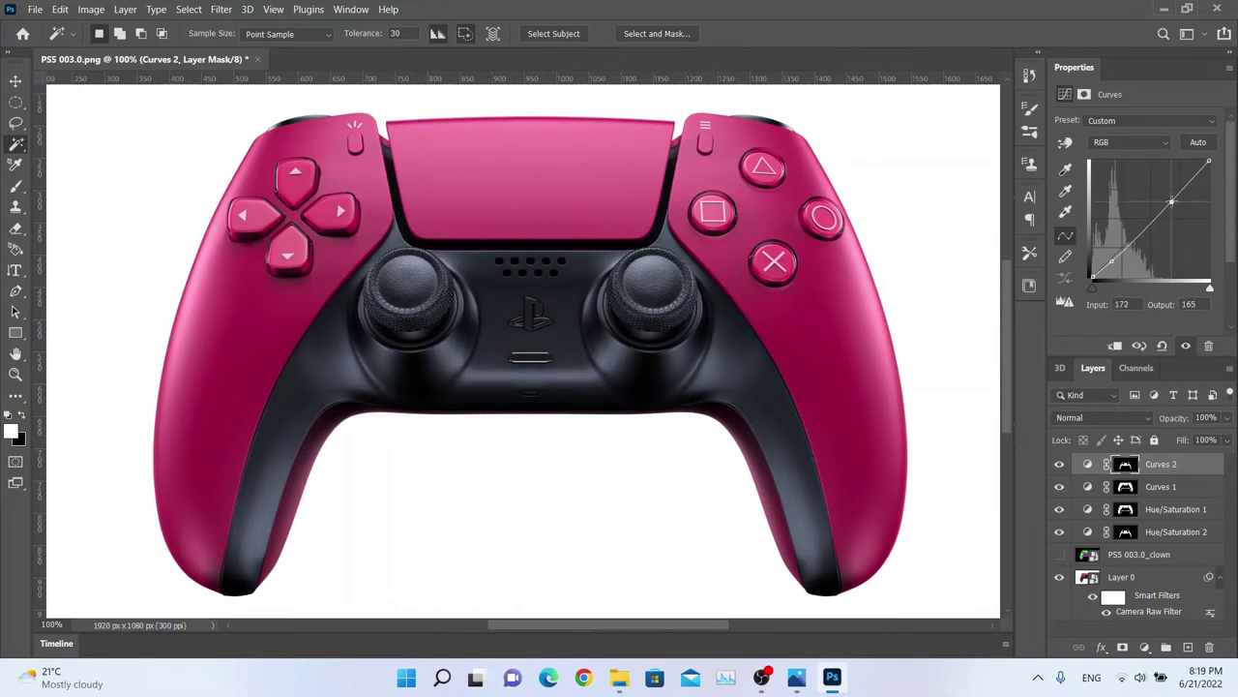
pyautogui.moveTo(1172, 198); pyautogui.dragTo(1170, 197)
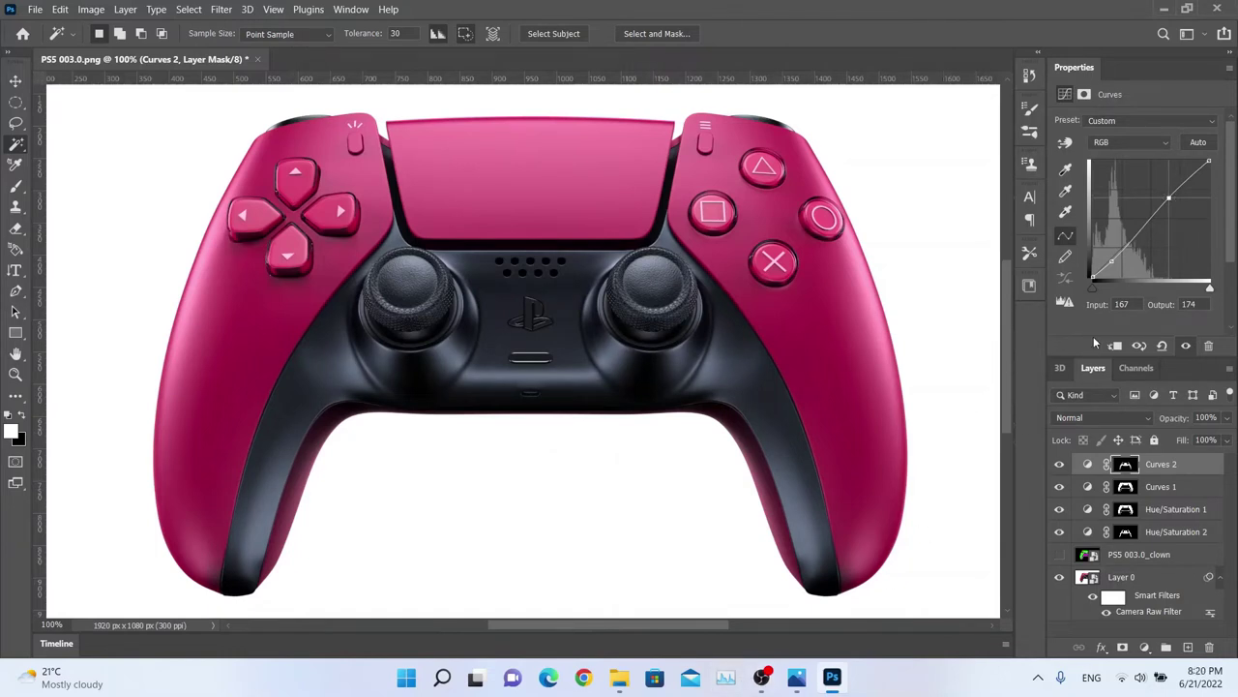
pyautogui.moveTo(1109, 264); pyautogui.dragTo(1108, 263)
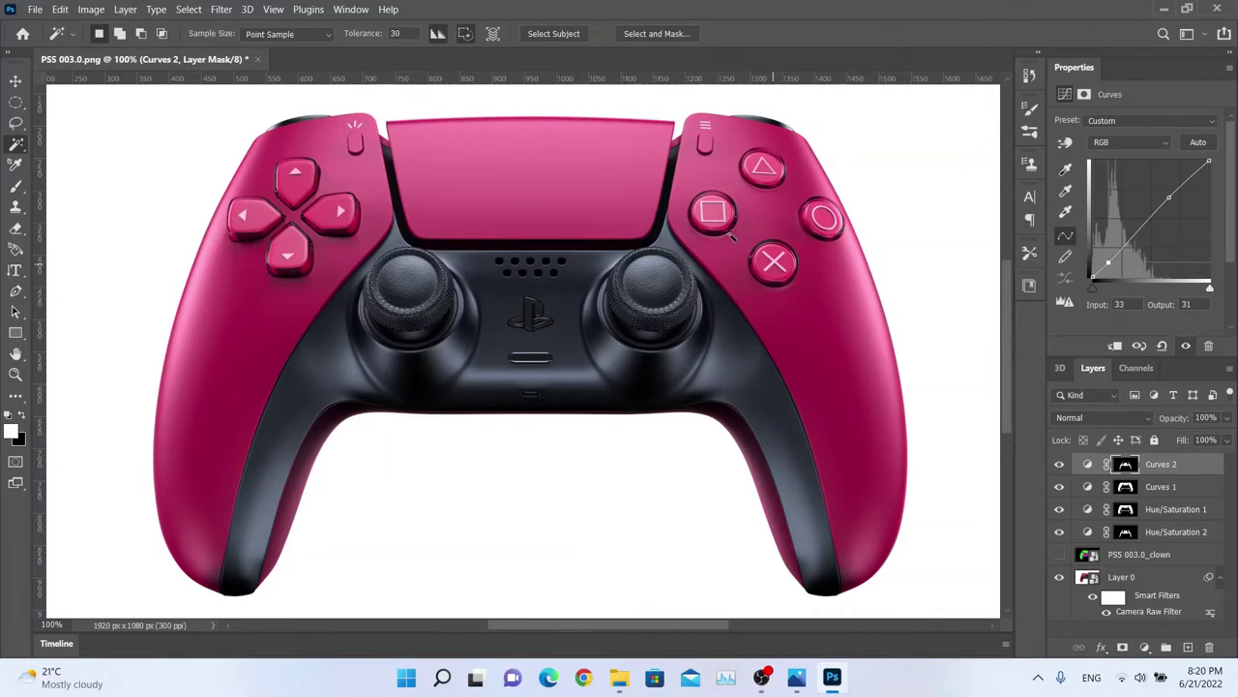
# - Group all layers from the topmost Curves adjustment down to Layer 0, and check the group's contents
pyautogui.moveTo(630, 226); pyautogui.dragTo(626, 197)
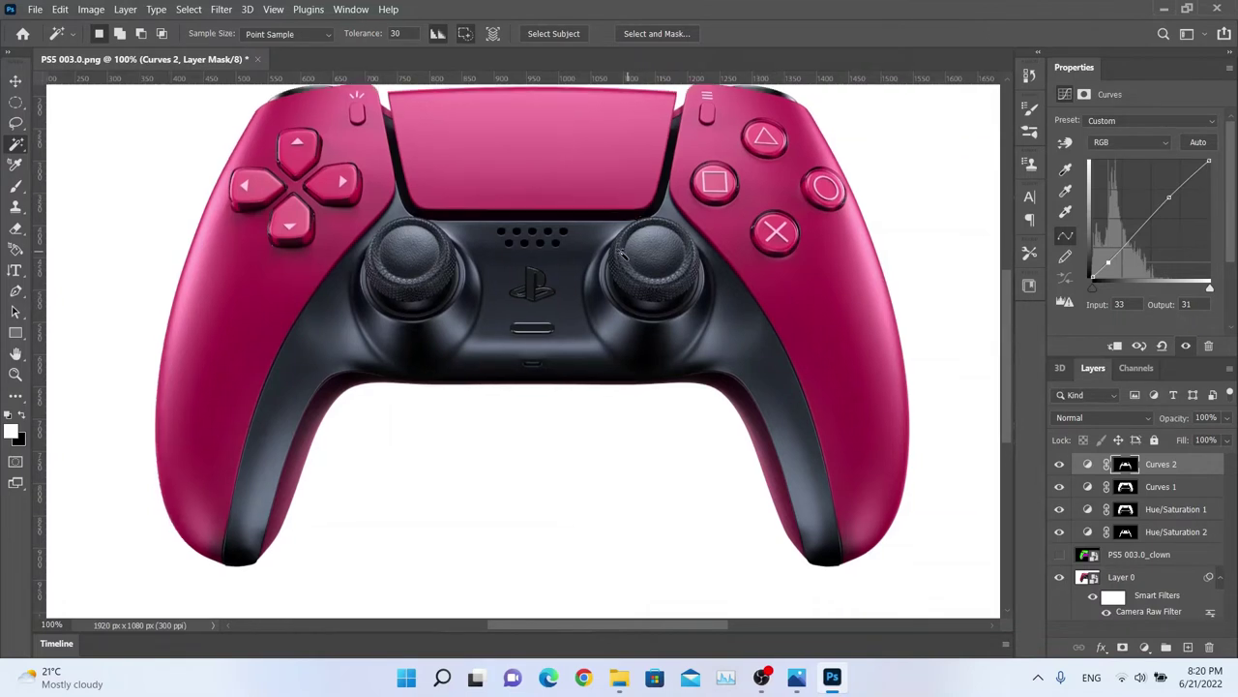
pyautogui.scroll(-3, 622, 253)
pyautogui.scroll(-2, 621, 254)
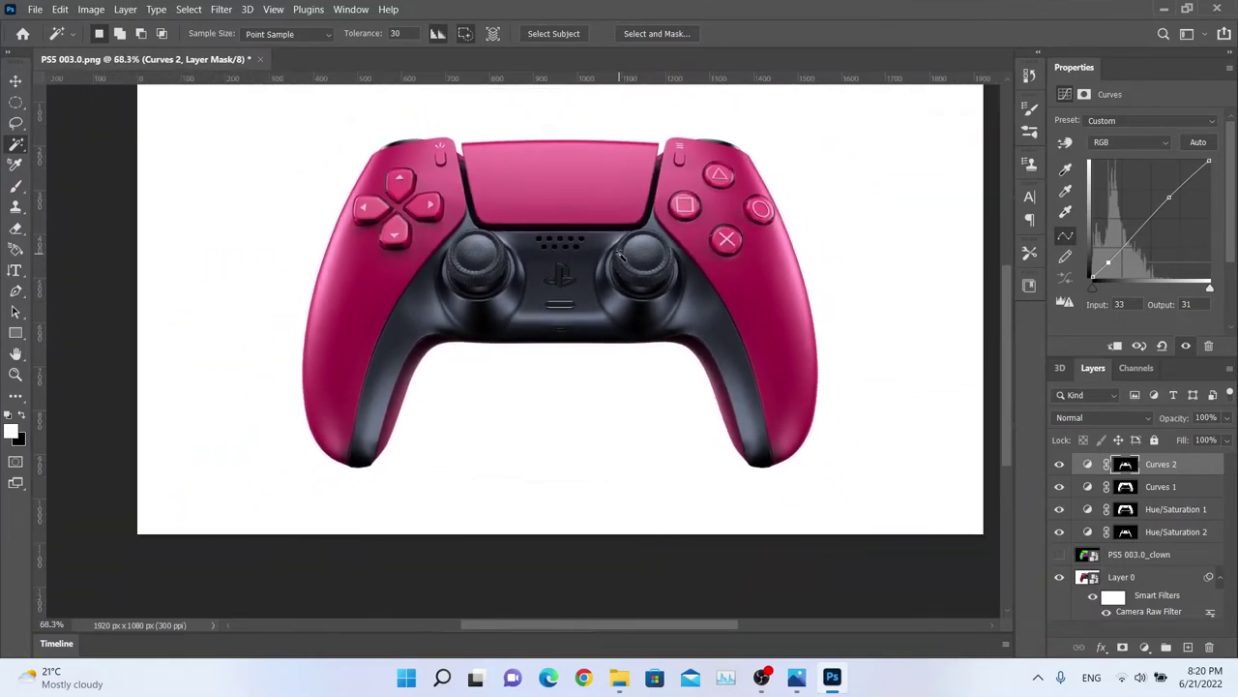
pyautogui.moveTo(620, 228); pyautogui.dragTo(610, 277)
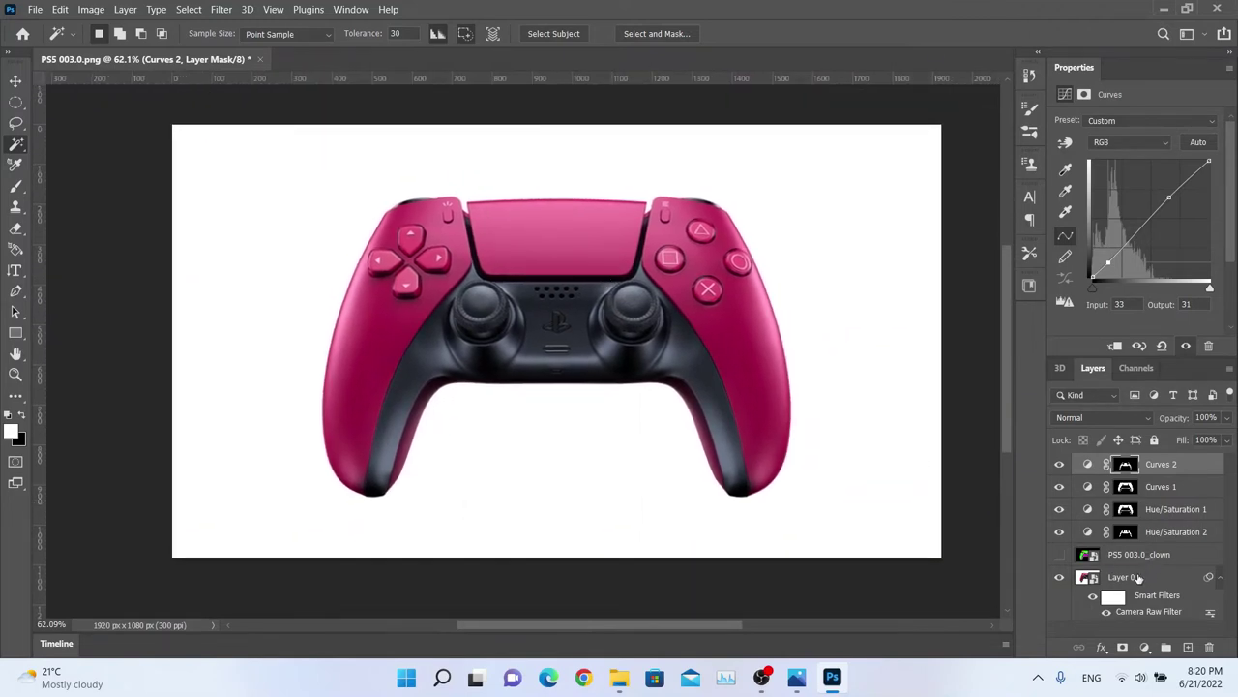
pyautogui.keyDown('shift'); pyautogui.click(1139, 578); pyautogui.keyUp('shift')
pyautogui.hotkey('ctrl', 'g')
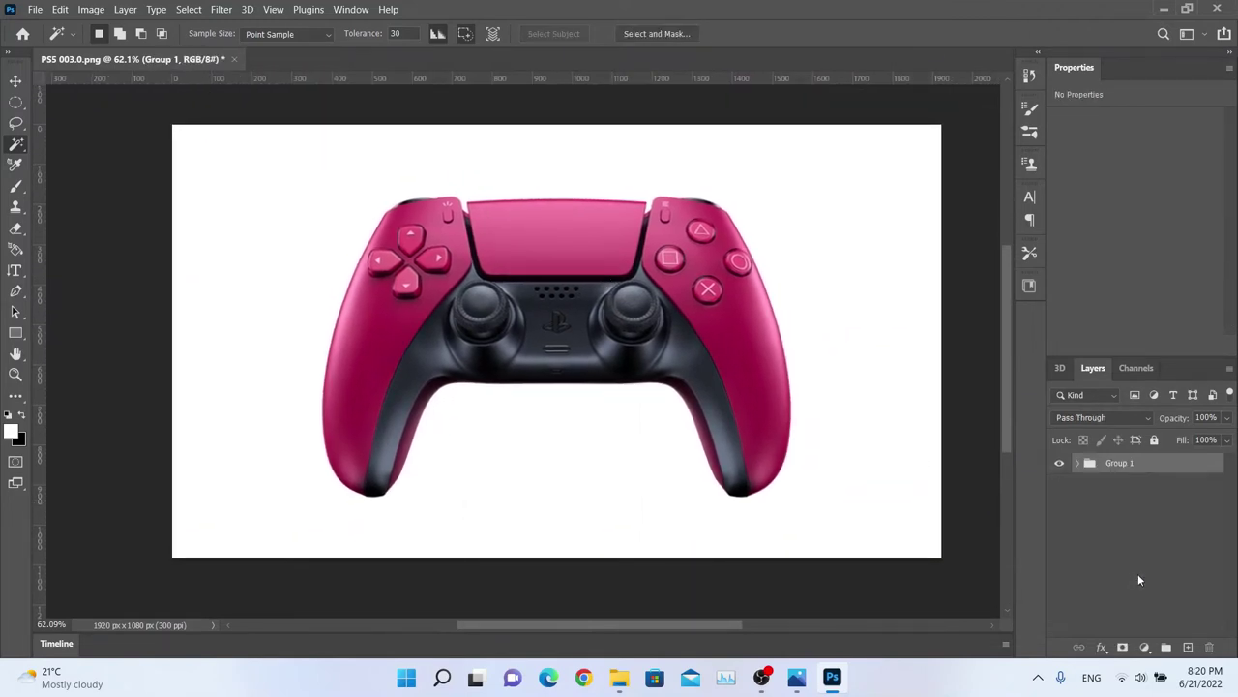
pyautogui.click(1079, 463)
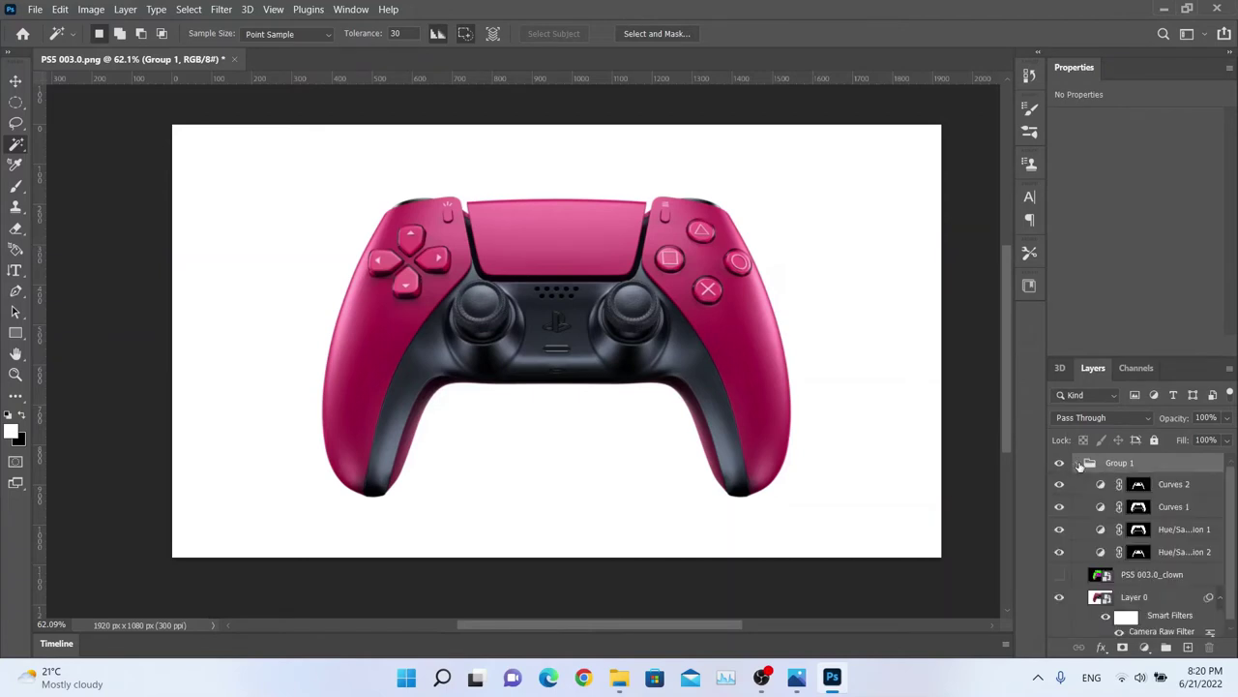
pyautogui.click(1080, 463)
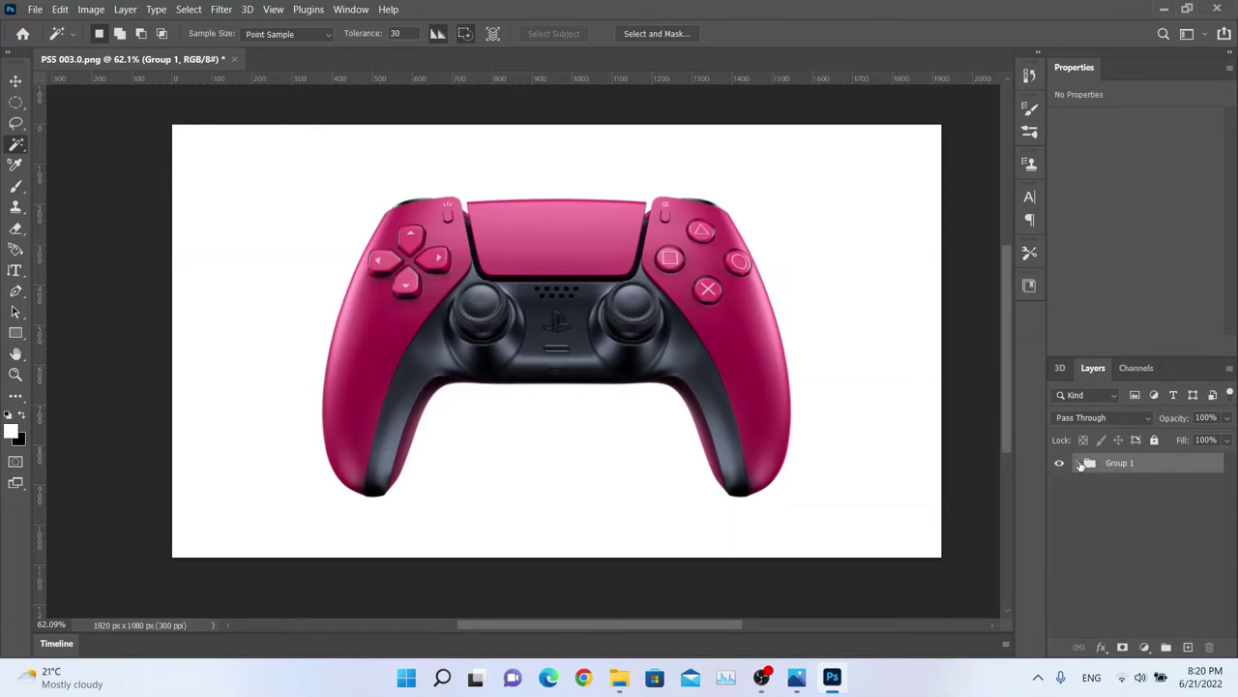
# - Duplicate the layer group and convert the copy to a smart object
pyautogui.hotkey('ctrl', 'j')
pyautogui.click(1094, 463)
pyautogui.rightClick(1094, 464)
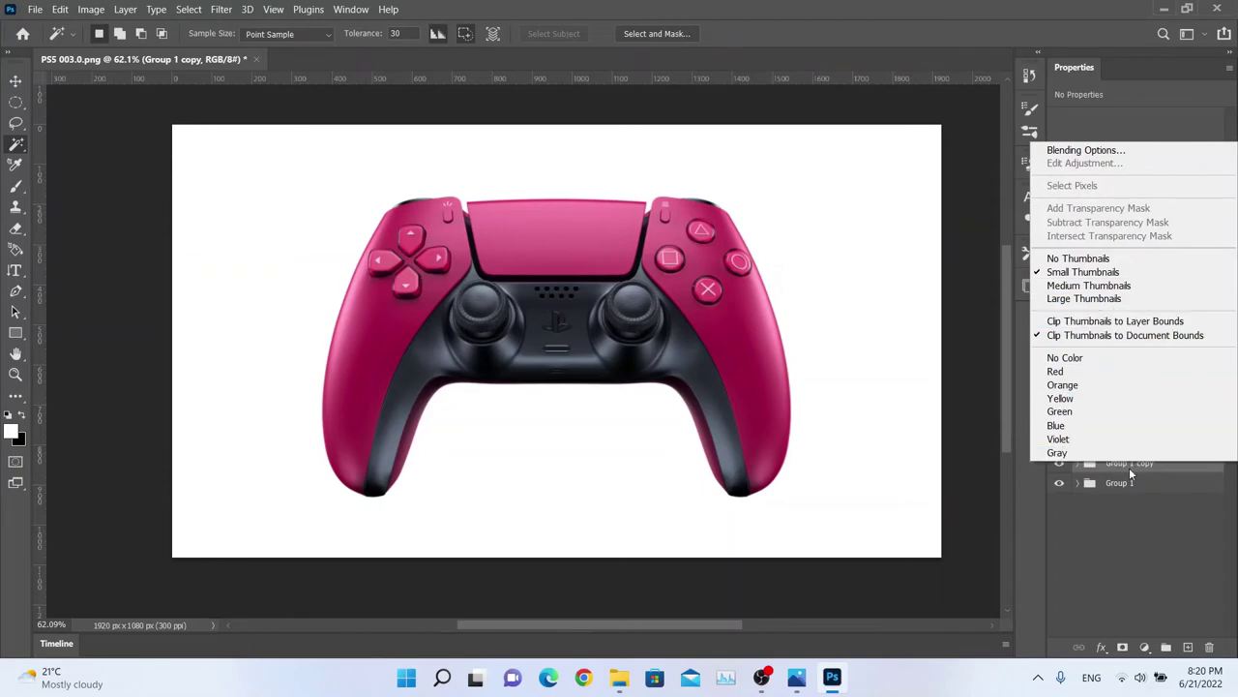
pyautogui.click(1128, 468)
pyautogui.rightClick(1127, 468)
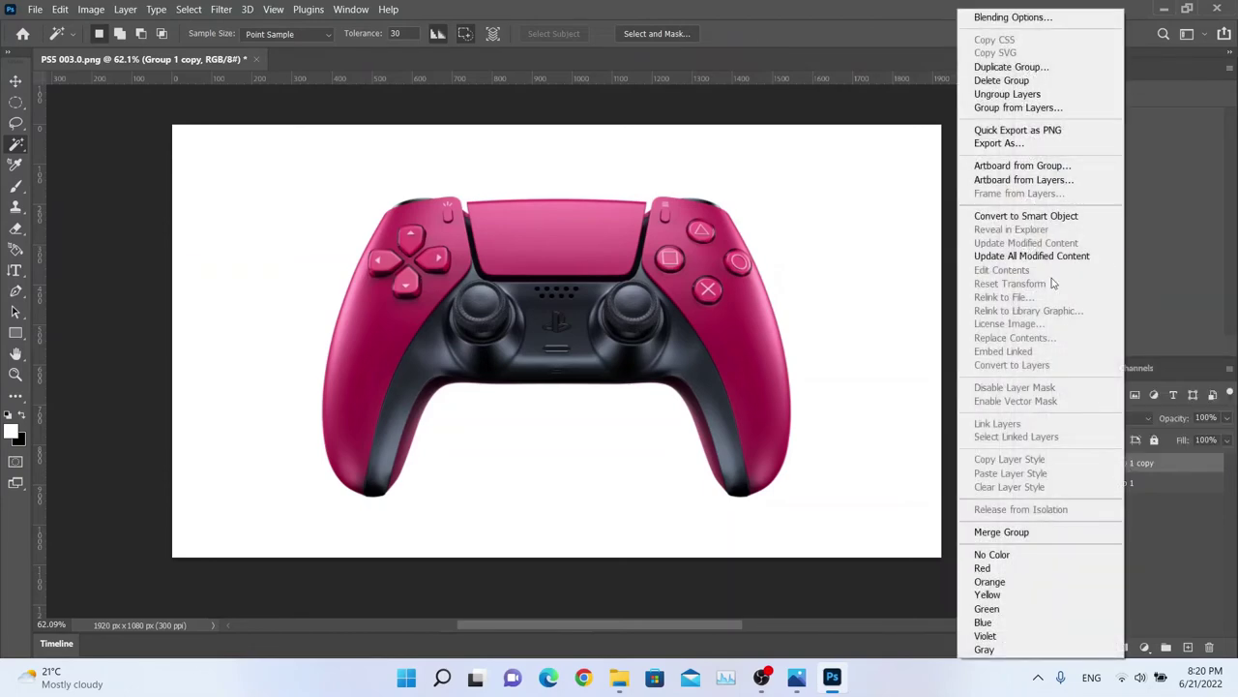
pyautogui.click(1026, 214)
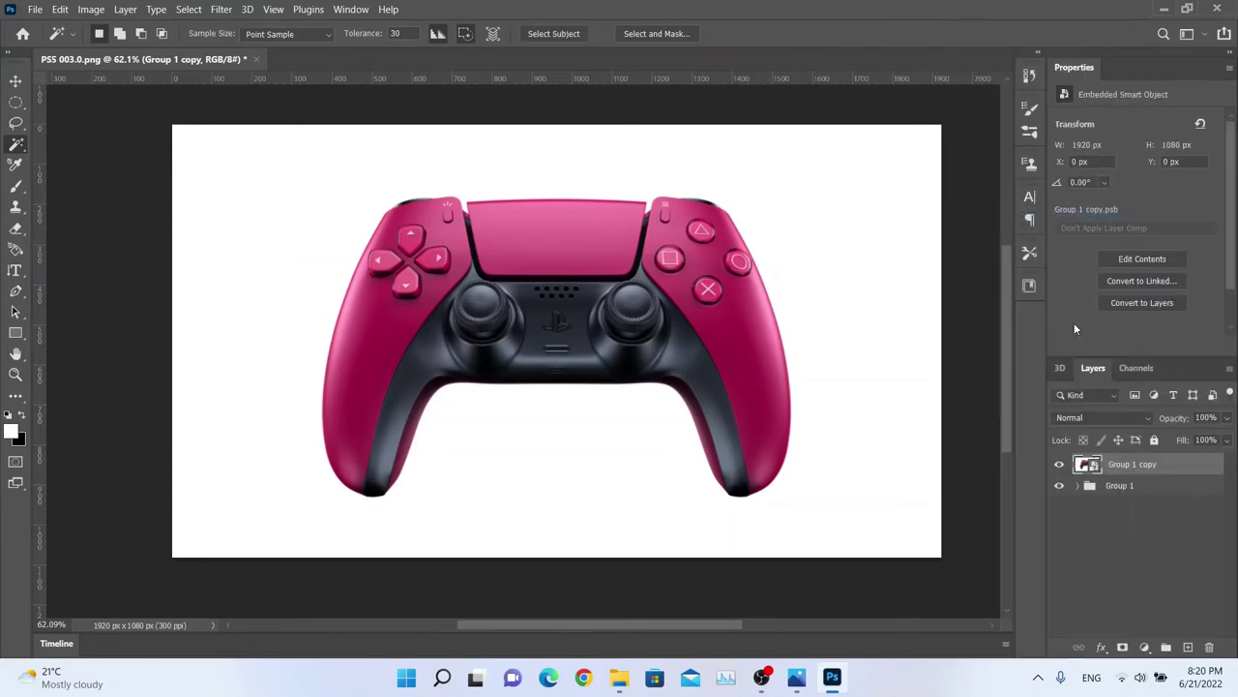
pyautogui.rightClick(1117, 468)
pyautogui.click(992, 331)
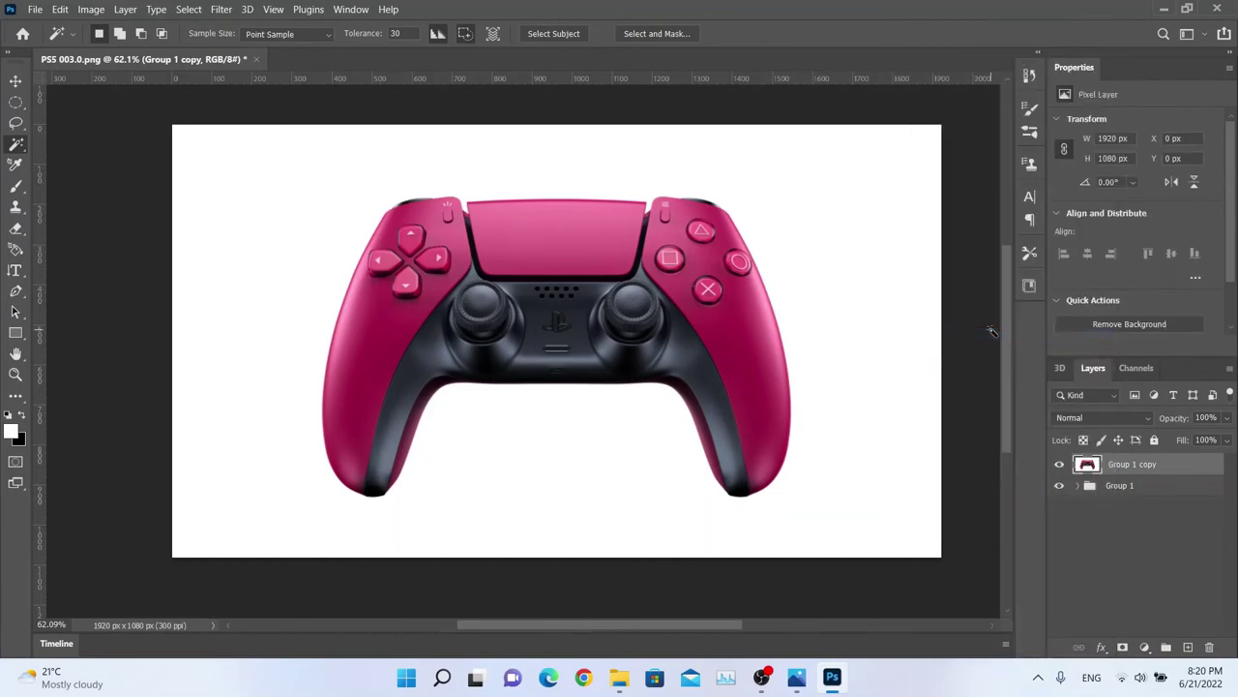
pyautogui.click(62, 9)
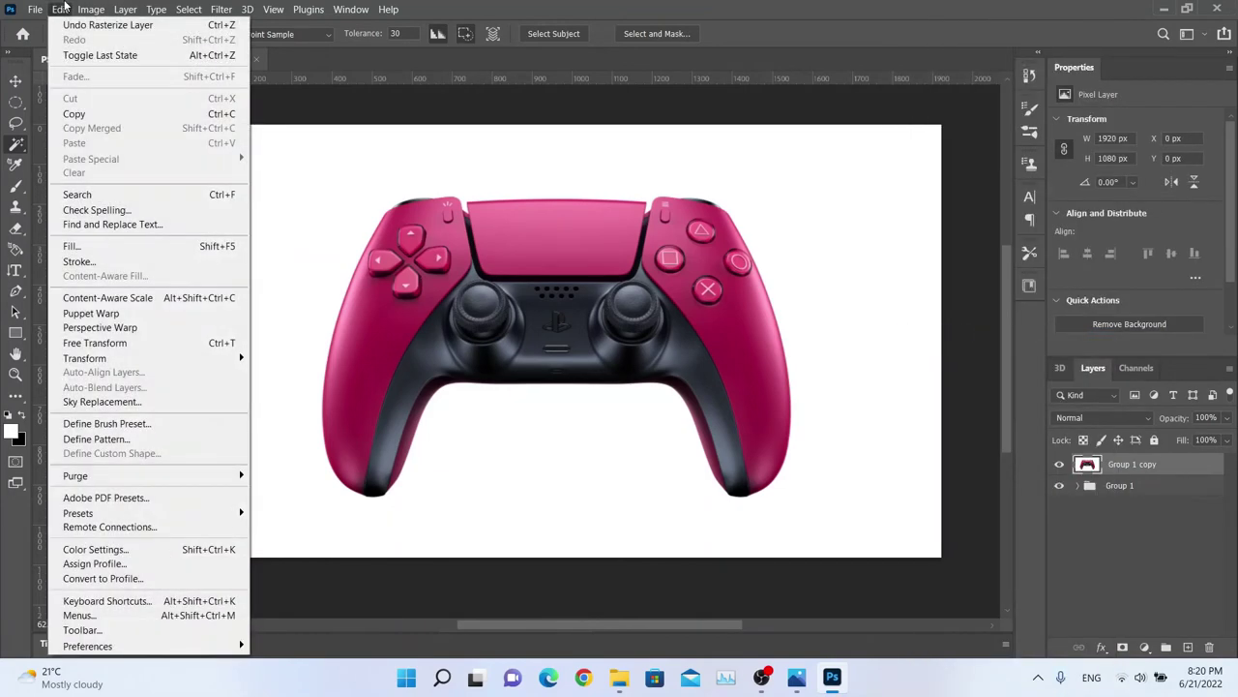
pyautogui.moveTo(91, 9)
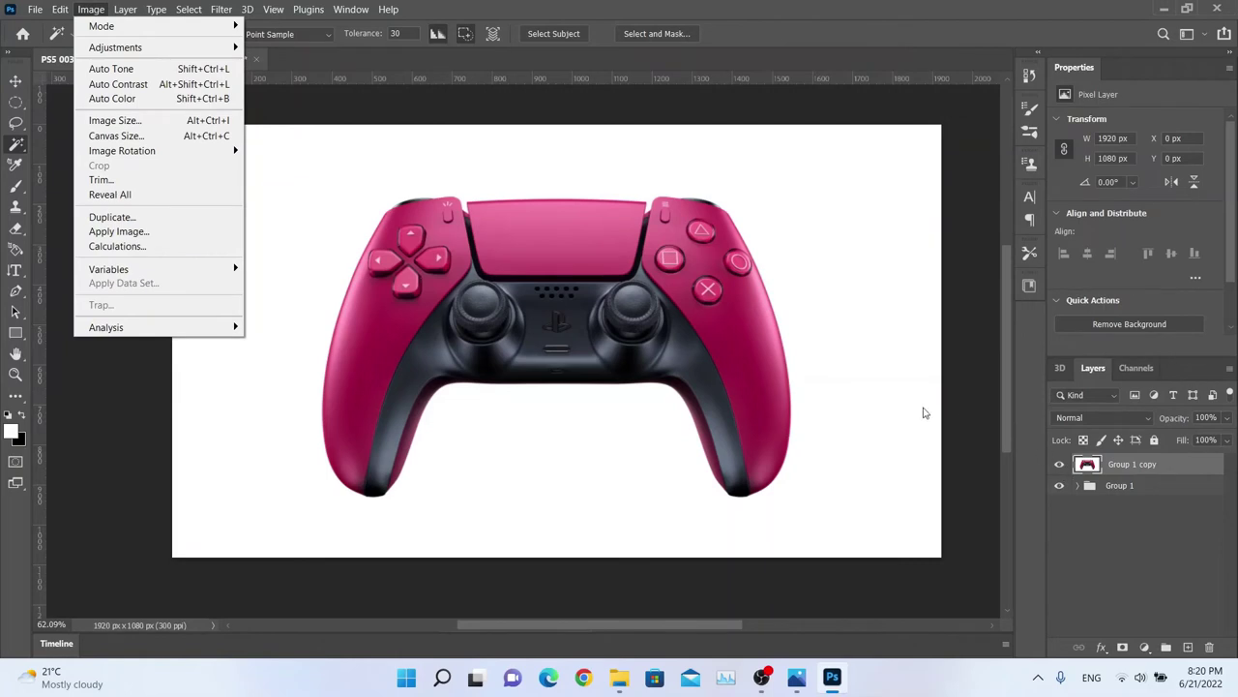
pyautogui.click(853, 372)
pyautogui.hotkey('ctrl', 'z')
pyautogui.hotkey('ctrl', 'z')
# - Select the white background around the controller with the Magic Wand on the PS5 003.0_clown layer of Group 1 copy
pyautogui.click(1079, 465)
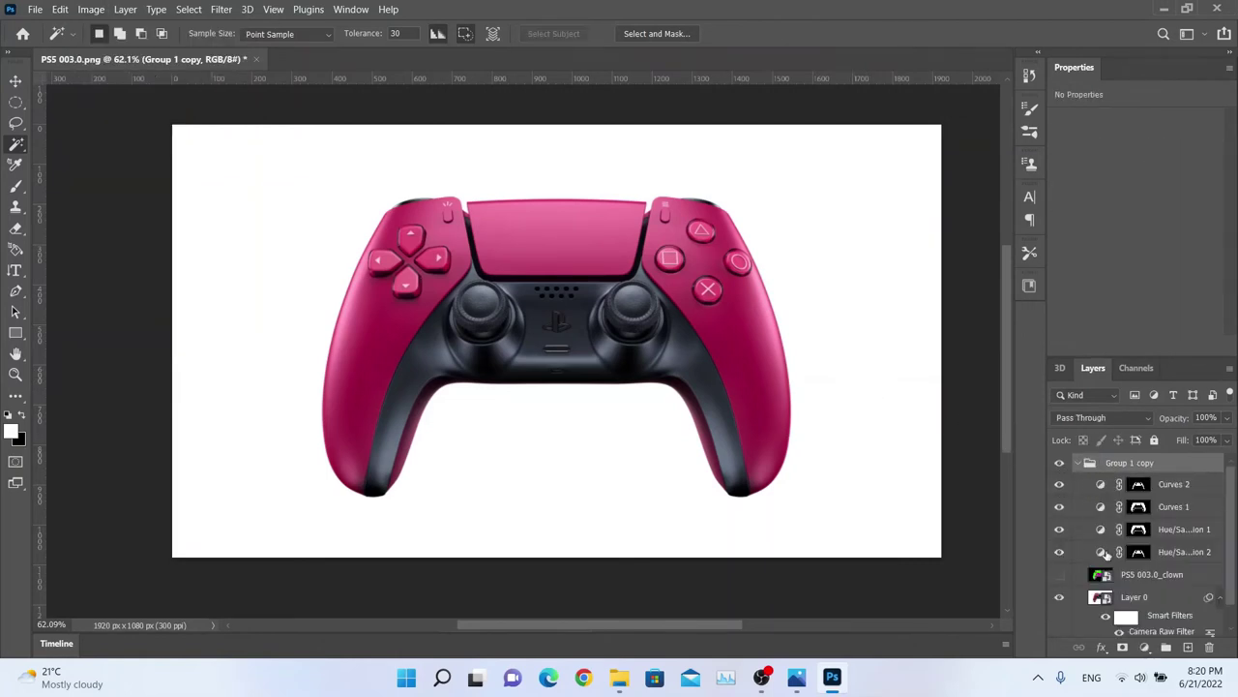
pyautogui.click(1137, 580)
pyautogui.click(830, 283)
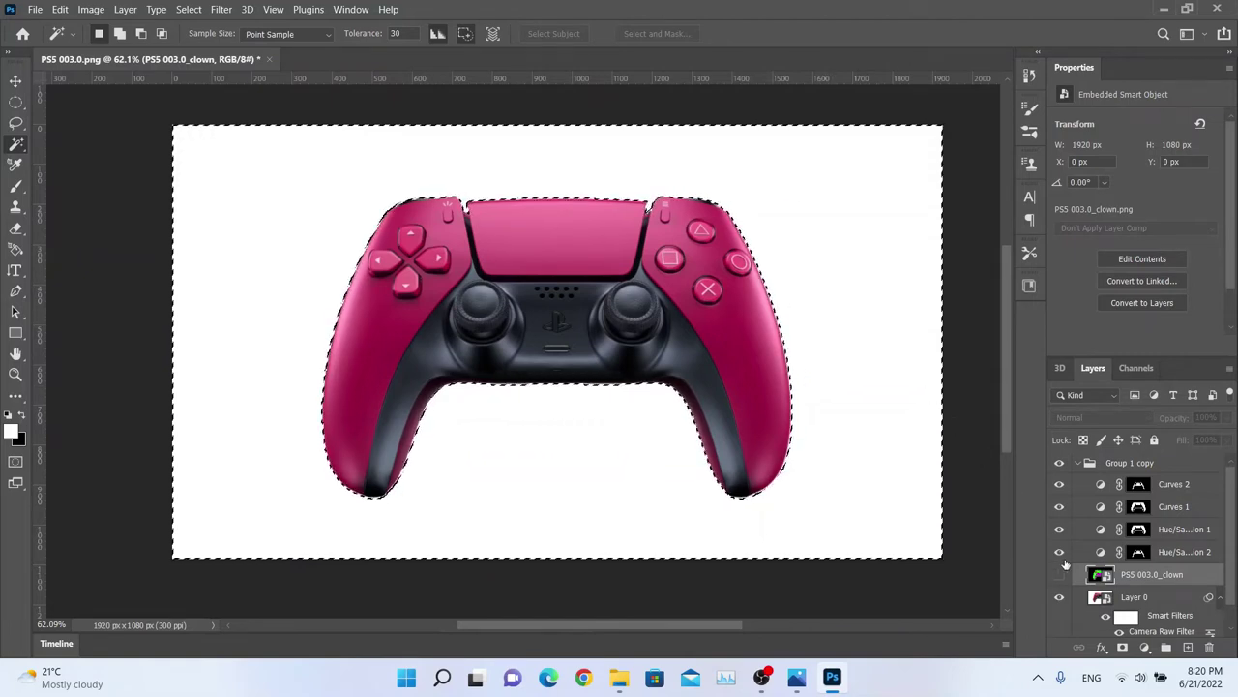
# - Convert Group 1 copy to a smart object and rasterize it into a pixel layer
pyautogui.click(1128, 600)
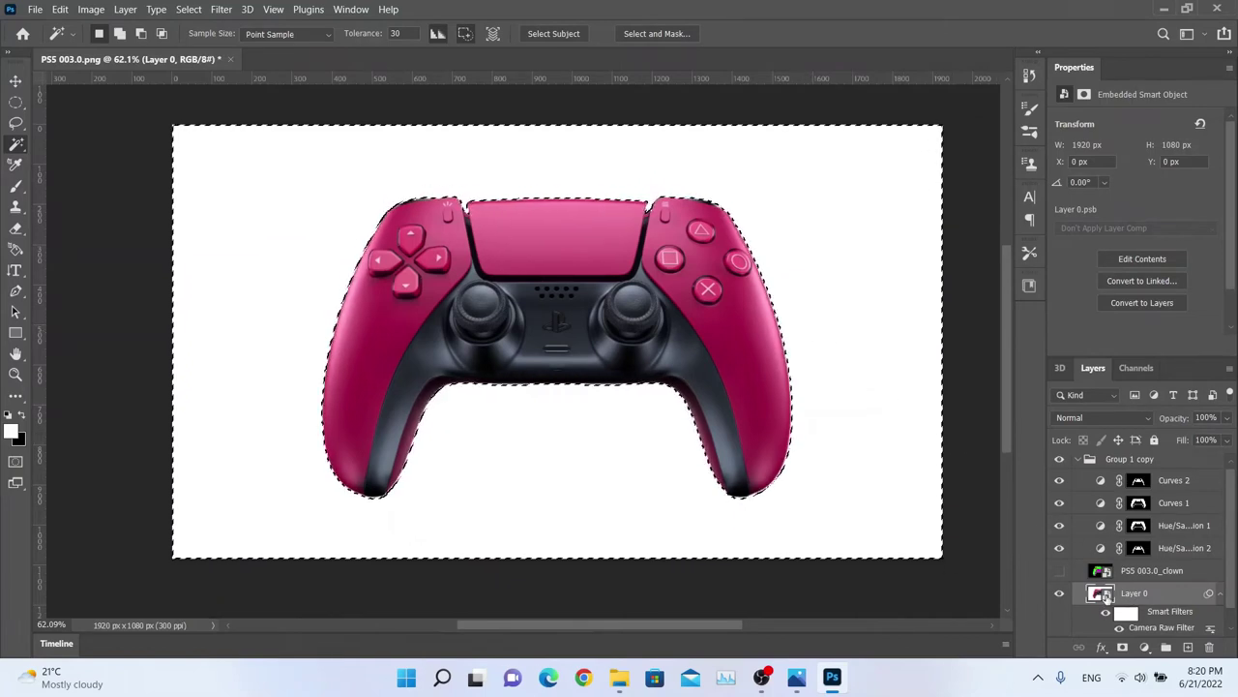
pyautogui.click(1082, 461)
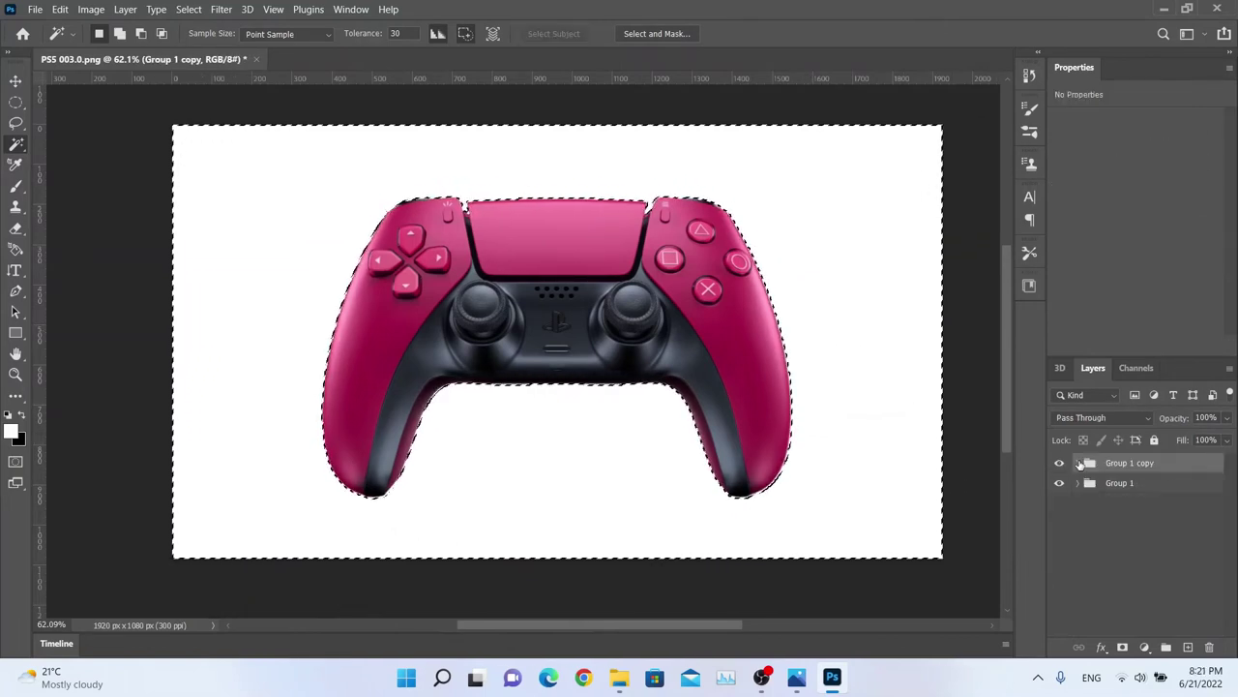
pyautogui.click(1080, 462)
pyautogui.click(1138, 574)
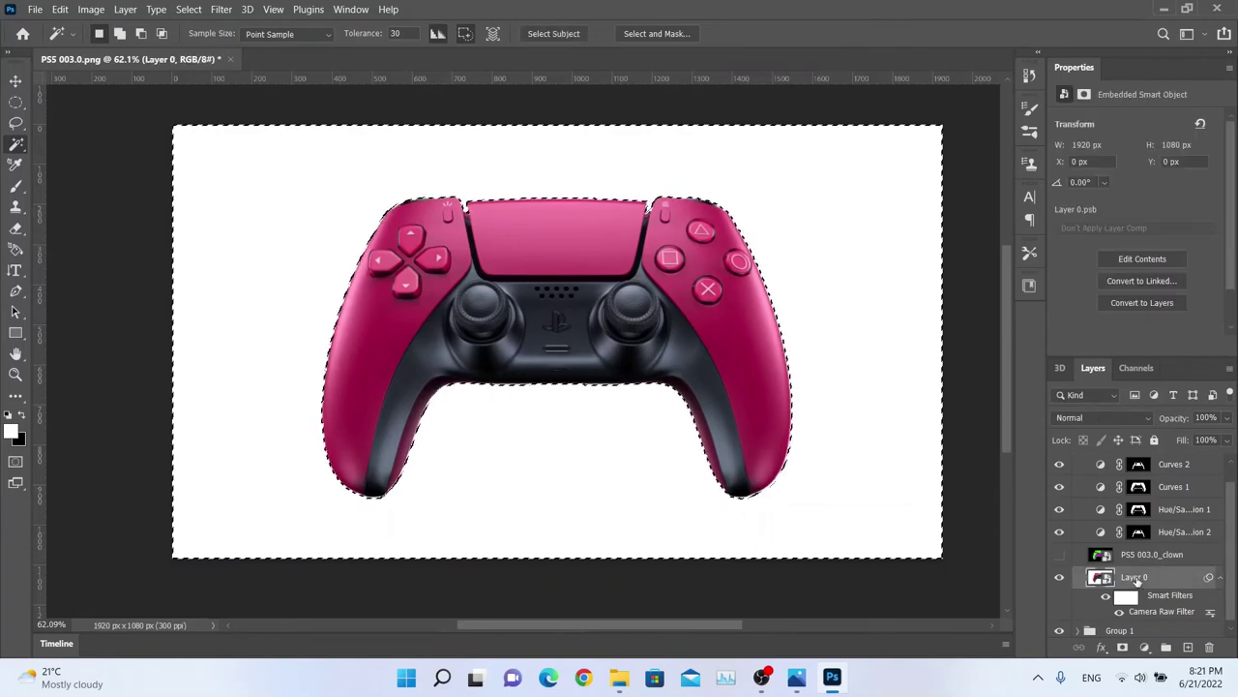
pyautogui.scroll(1, 1138, 578)
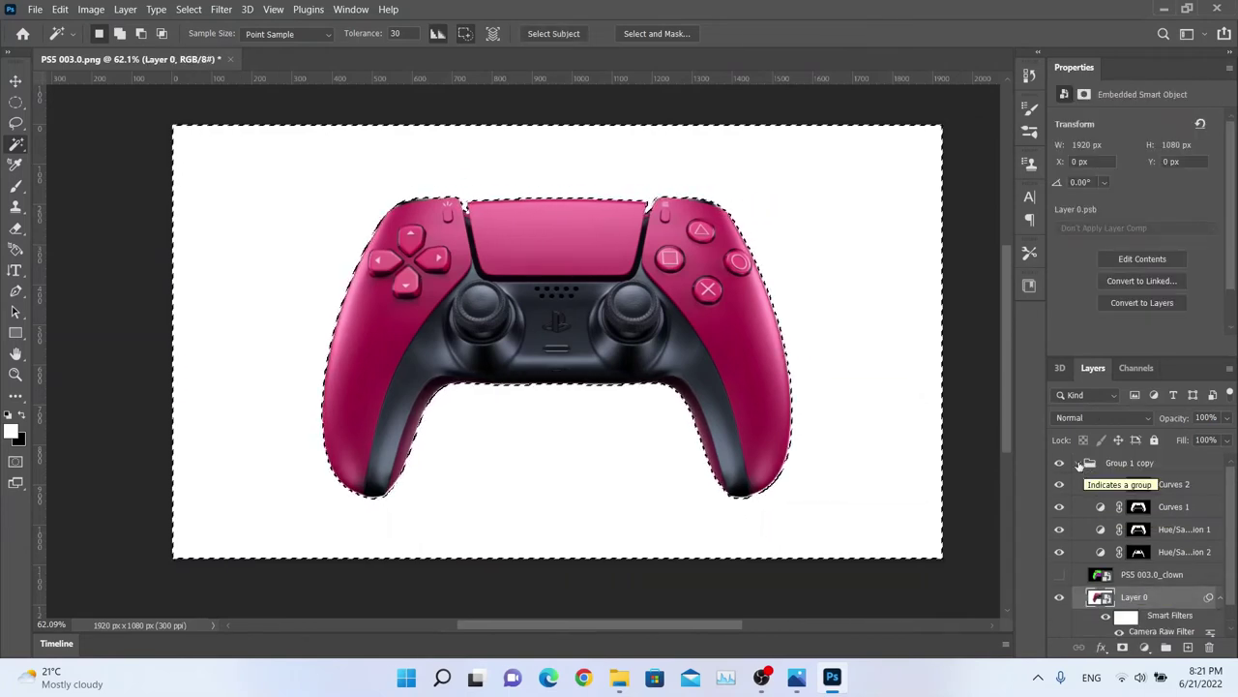
pyautogui.click(1082, 462)
pyautogui.rightClick(1109, 469)
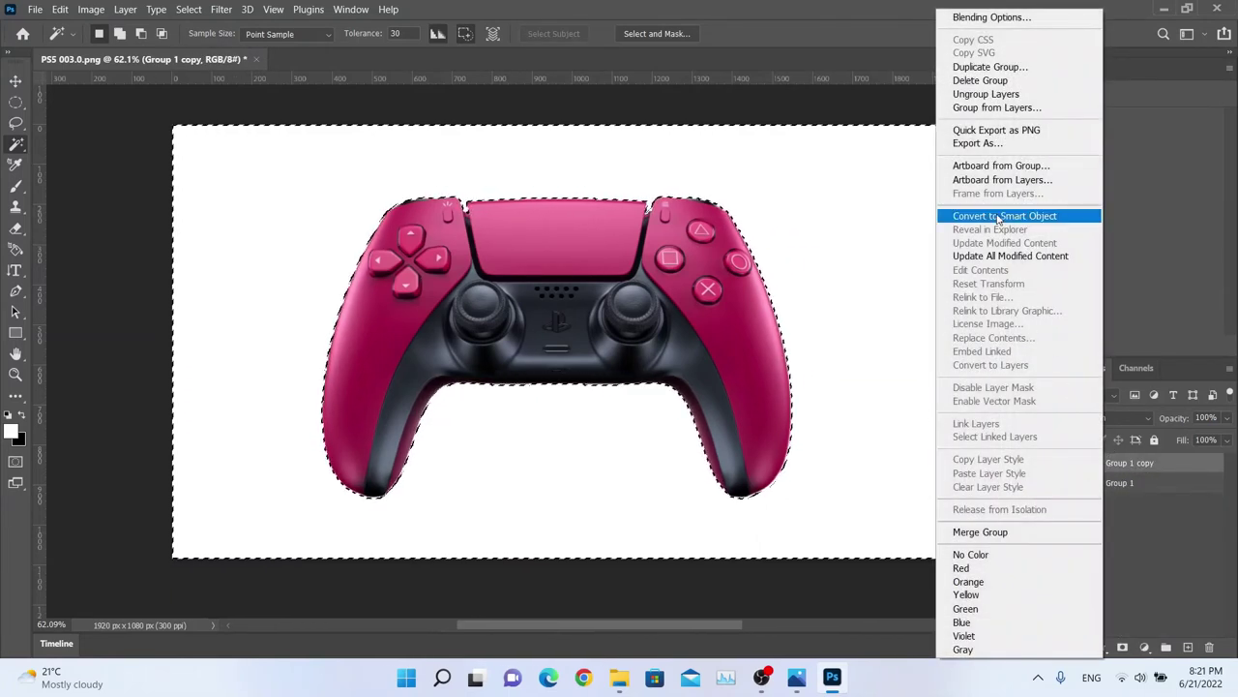
pyautogui.click(1002, 216)
pyautogui.rightClick(1114, 464)
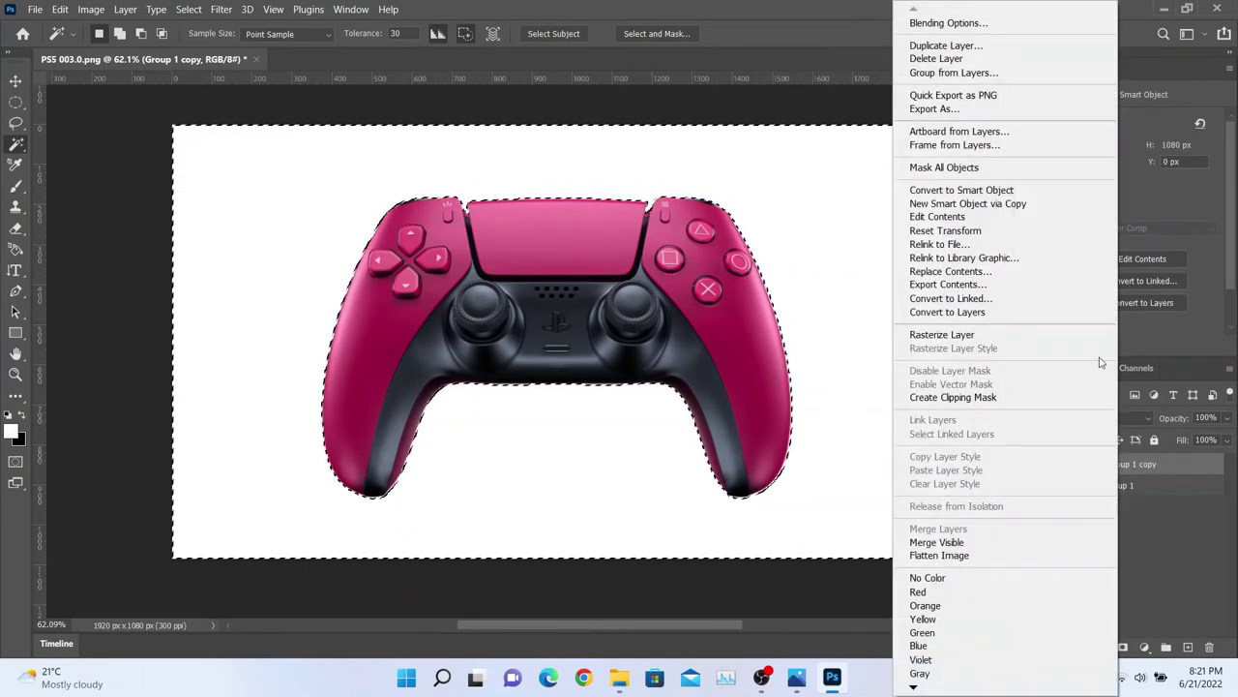
pyautogui.click(1020, 336)
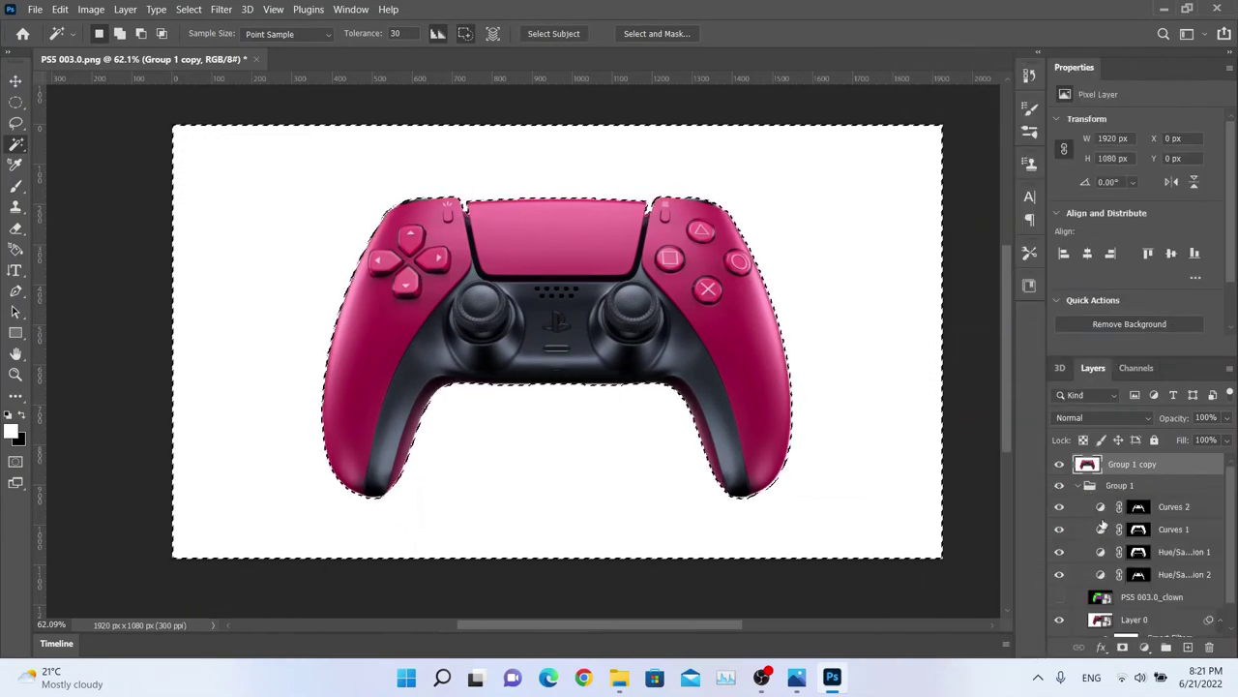
# - Delete the selected white background from the Group 1 copy layer and clear the selection
pyautogui.click(1123, 598)
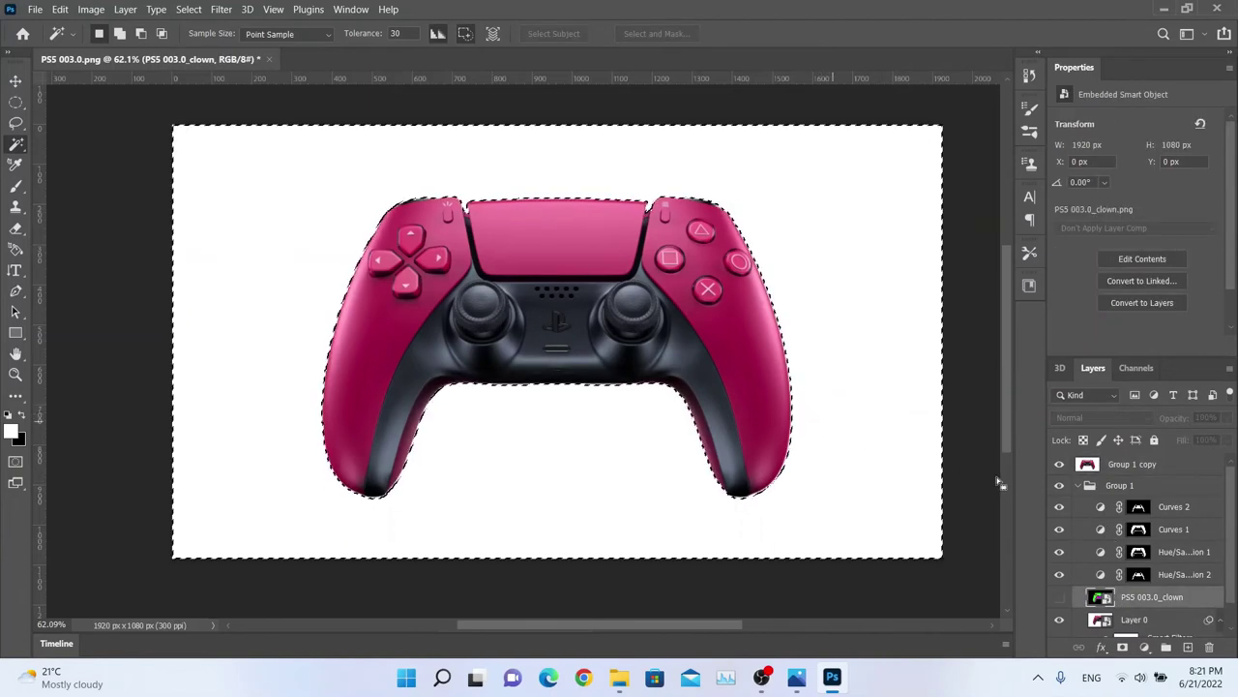
pyautogui.click(1079, 485)
pyautogui.click(1118, 468)
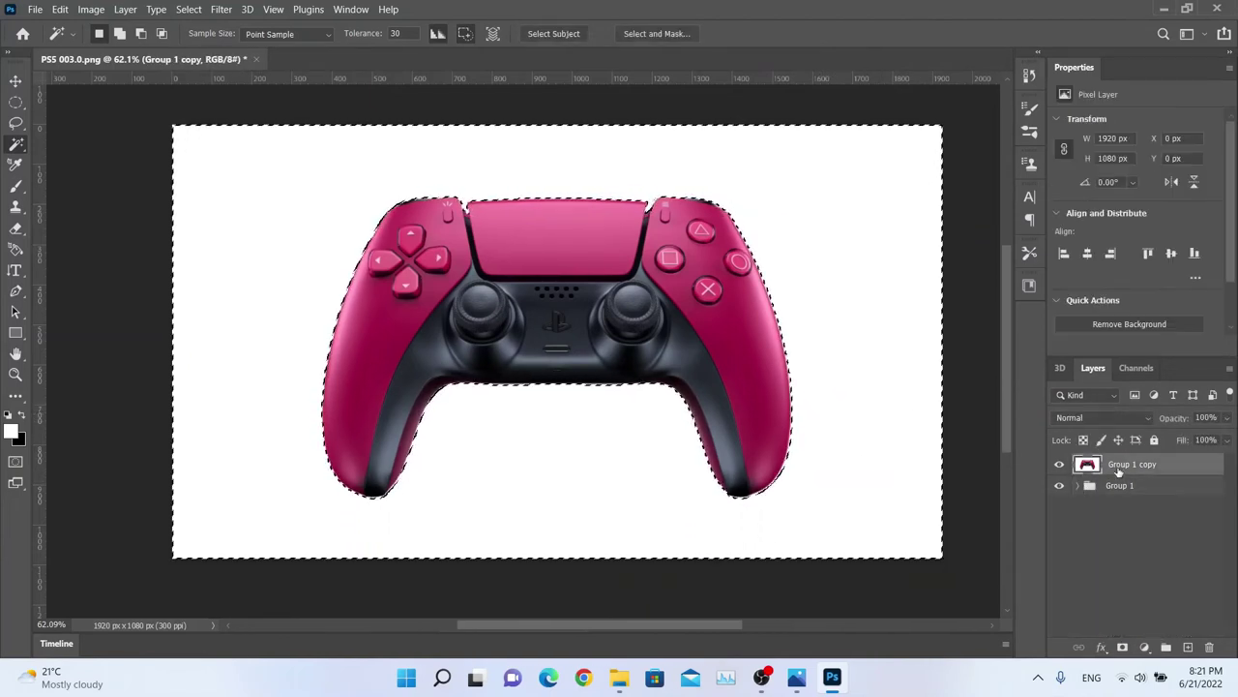
pyautogui.hotkey('ctrl', 'd')
# - Toggle the visibility of Group 1 copy and Group 1 to compare the cutout with the original
pyautogui.click(1058, 485)
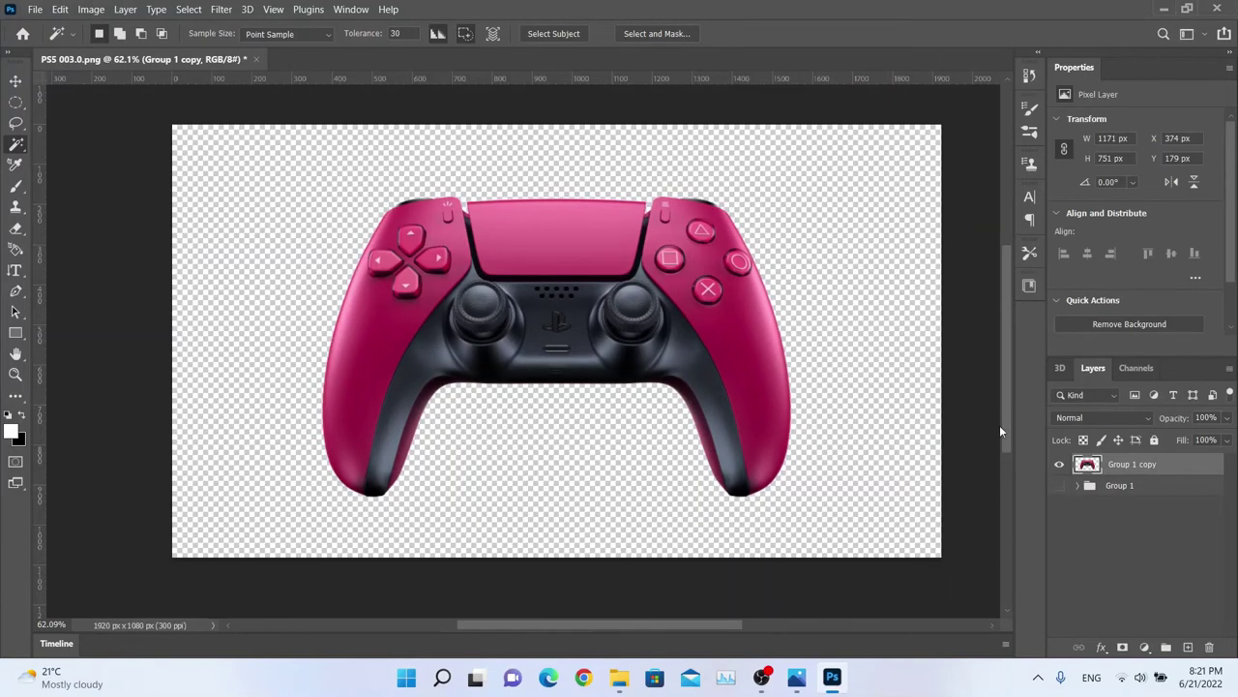
pyautogui.click(1061, 465)
pyautogui.click(1061, 467)
pyautogui.click(1060, 466)
pyautogui.click(1061, 466)
pyautogui.click(1061, 467)
pyautogui.click(1061, 466)
pyautogui.click(1060, 467)
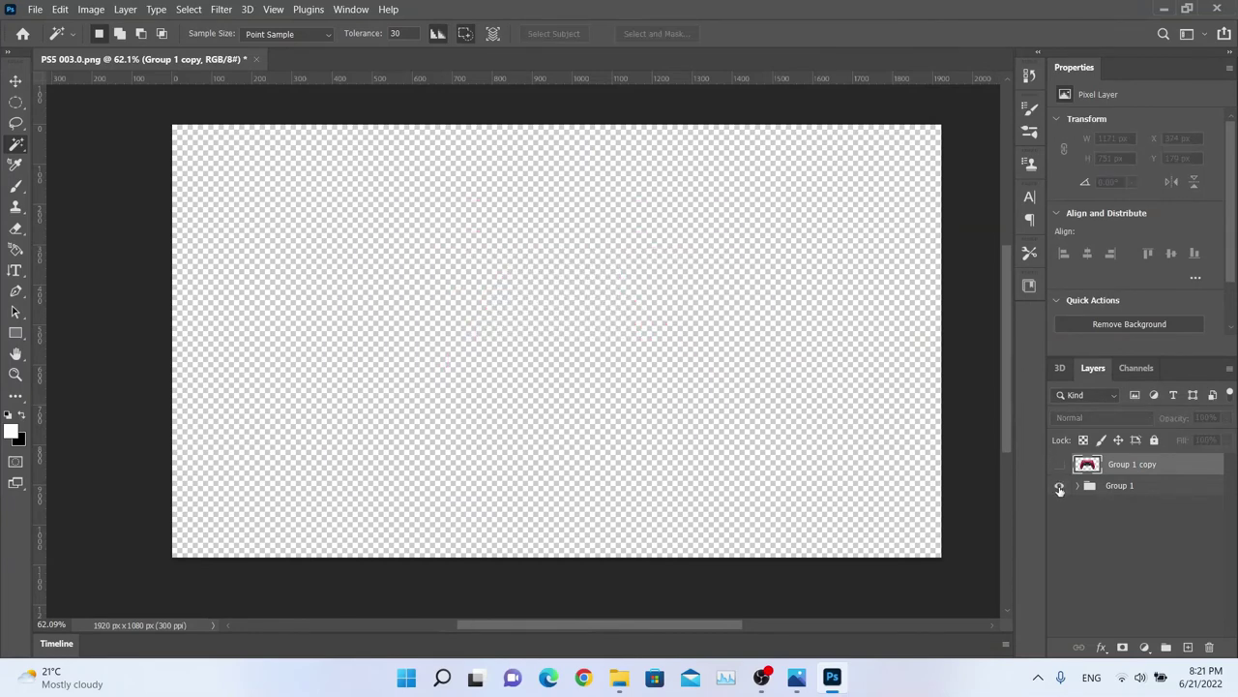
pyautogui.click(1060, 488)
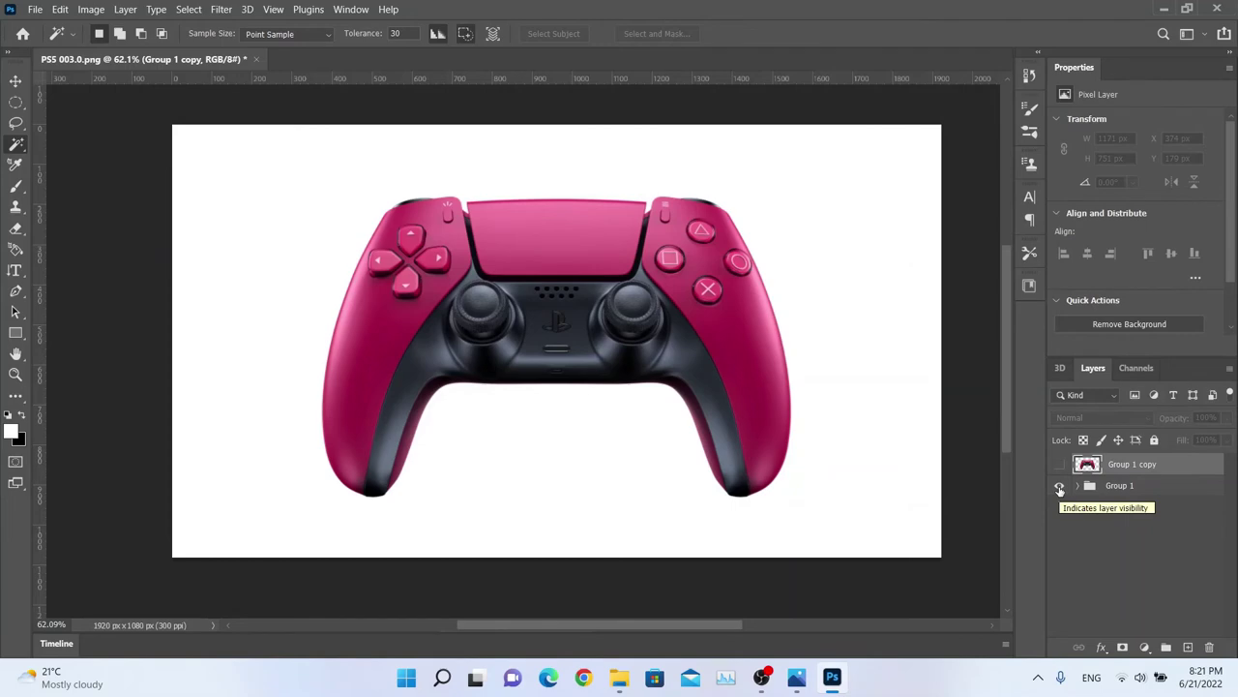
pyautogui.click(1059, 487)
pyautogui.click(1059, 486)
pyautogui.click(1059, 467)
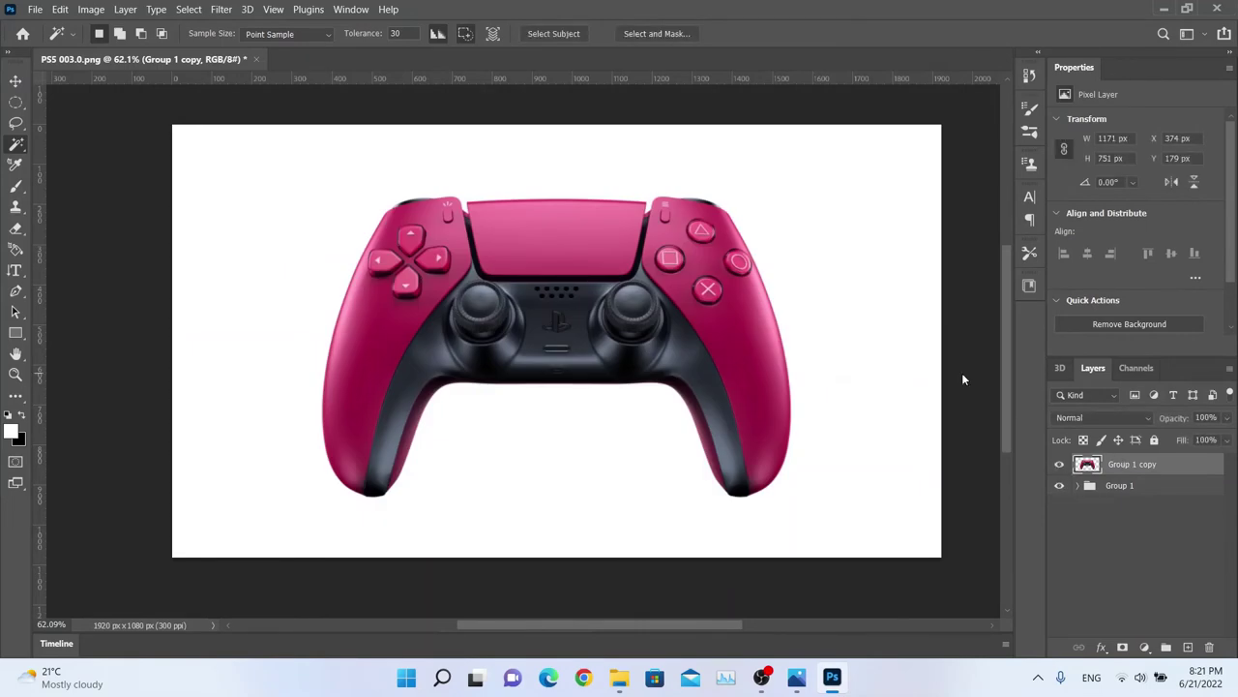
# - Flip the Group 1 copy layer vertically
pyautogui.click(60, 8)
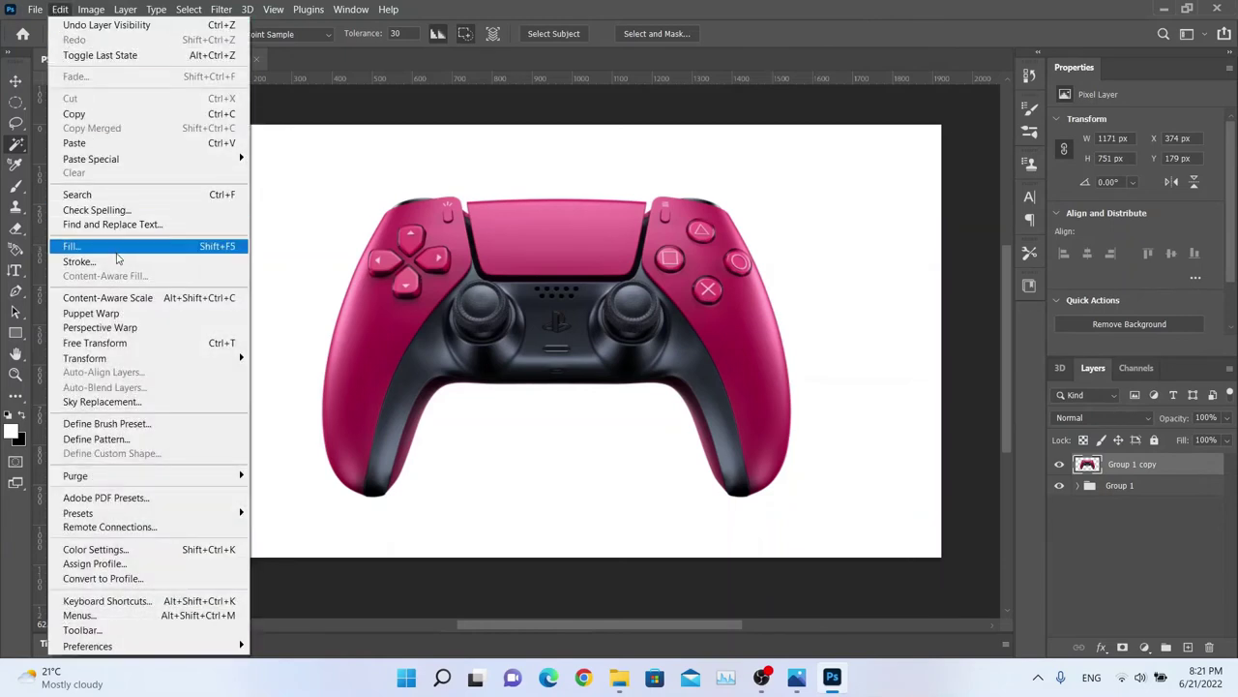
pyautogui.moveTo(126, 359)
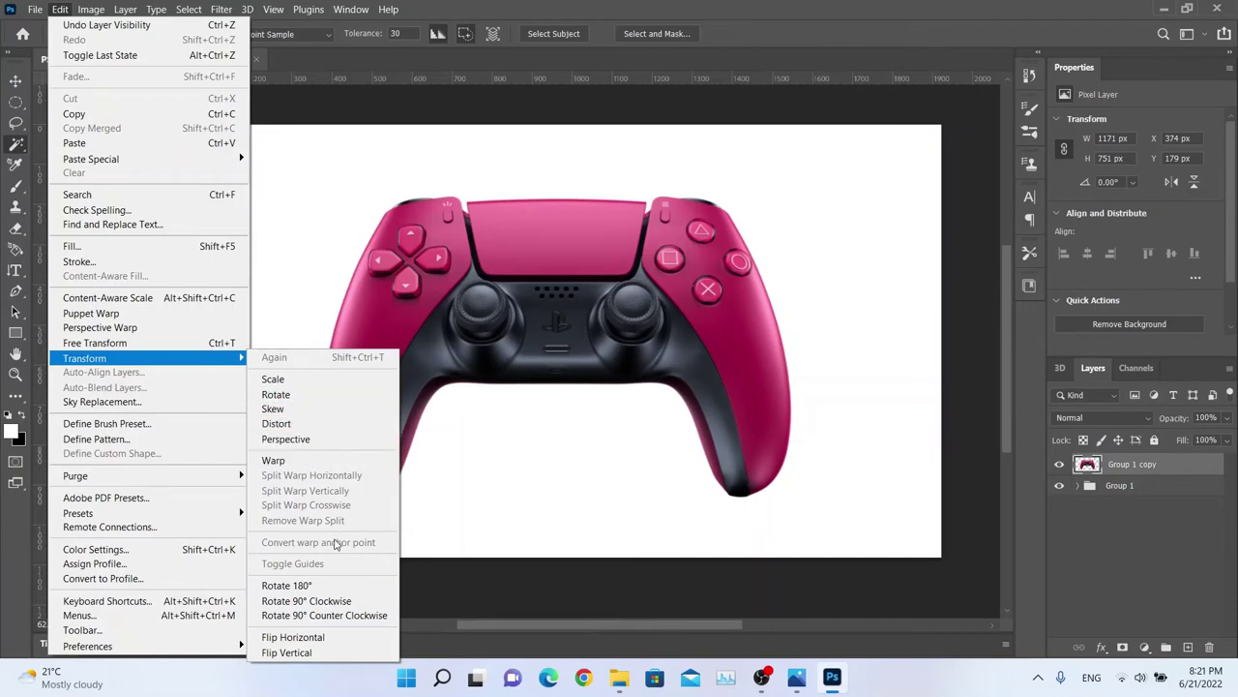
pyautogui.click(320, 652)
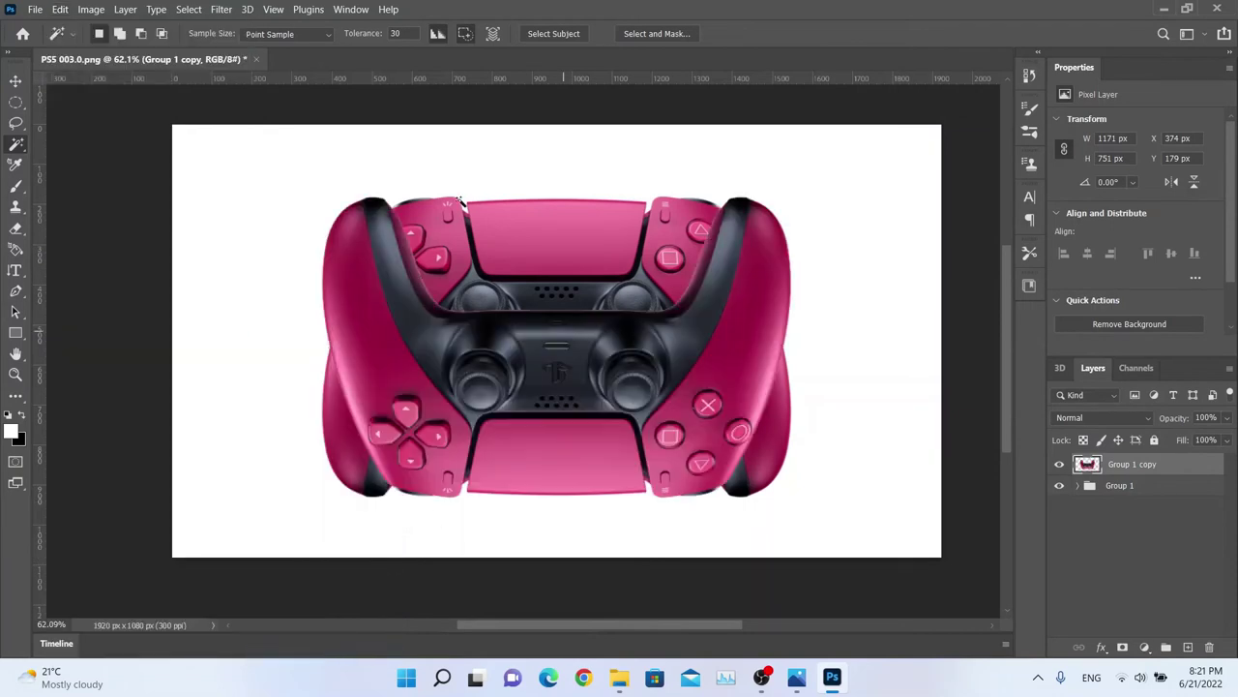
# - Move the flipped controller down to Y 926 px so its handle tips touch the original's handle tips
pyautogui.click(17, 81)
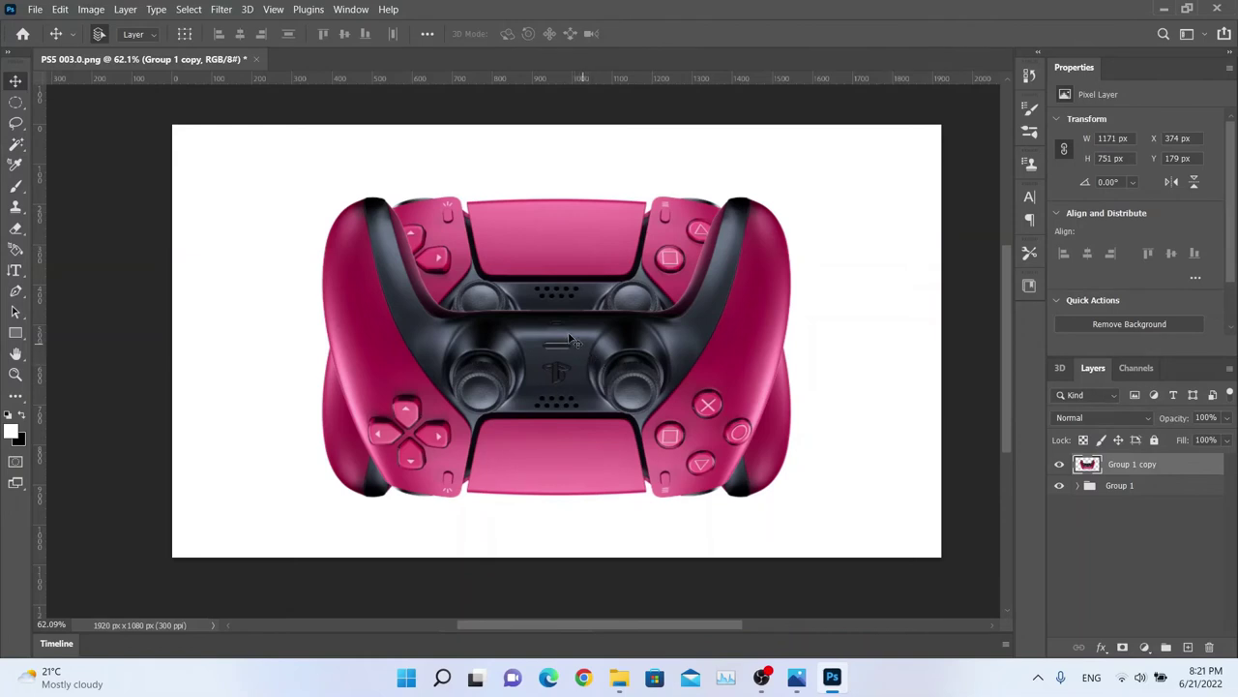
pyautogui.moveTo(569, 339); pyautogui.dragTo(555, 499)
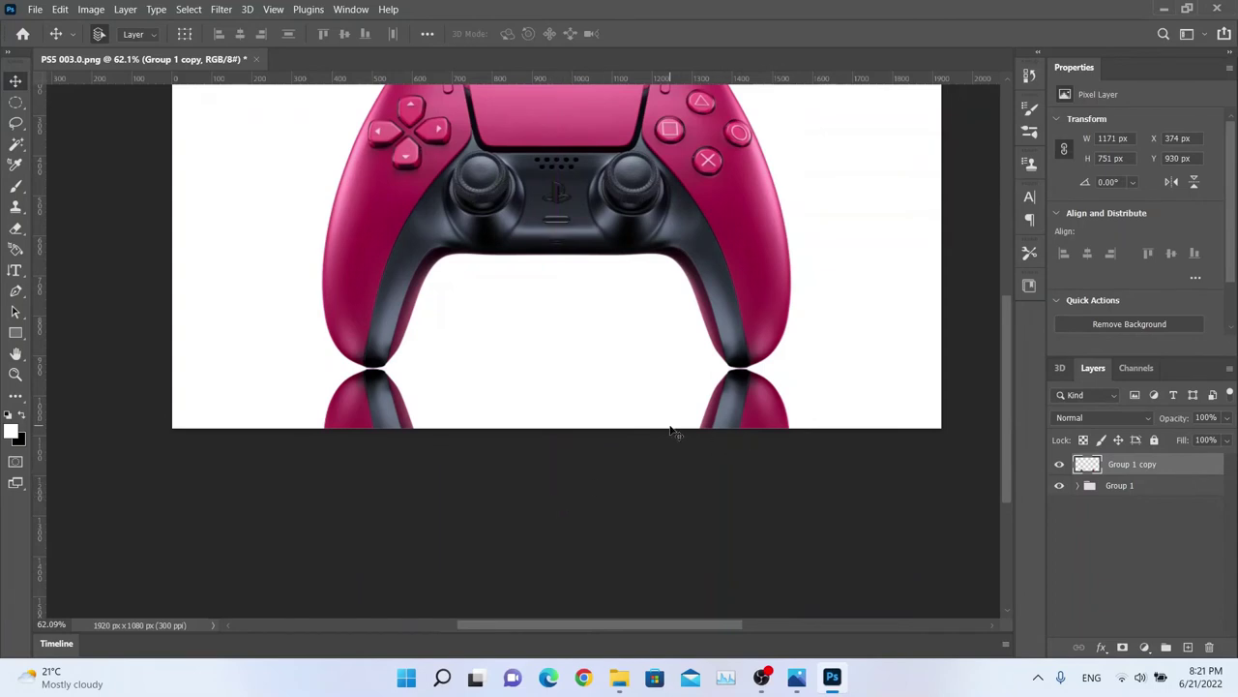
pyautogui.press('Up')
pyautogui.press('Up')
pyautogui.press('Up')
pyautogui.press('Up')
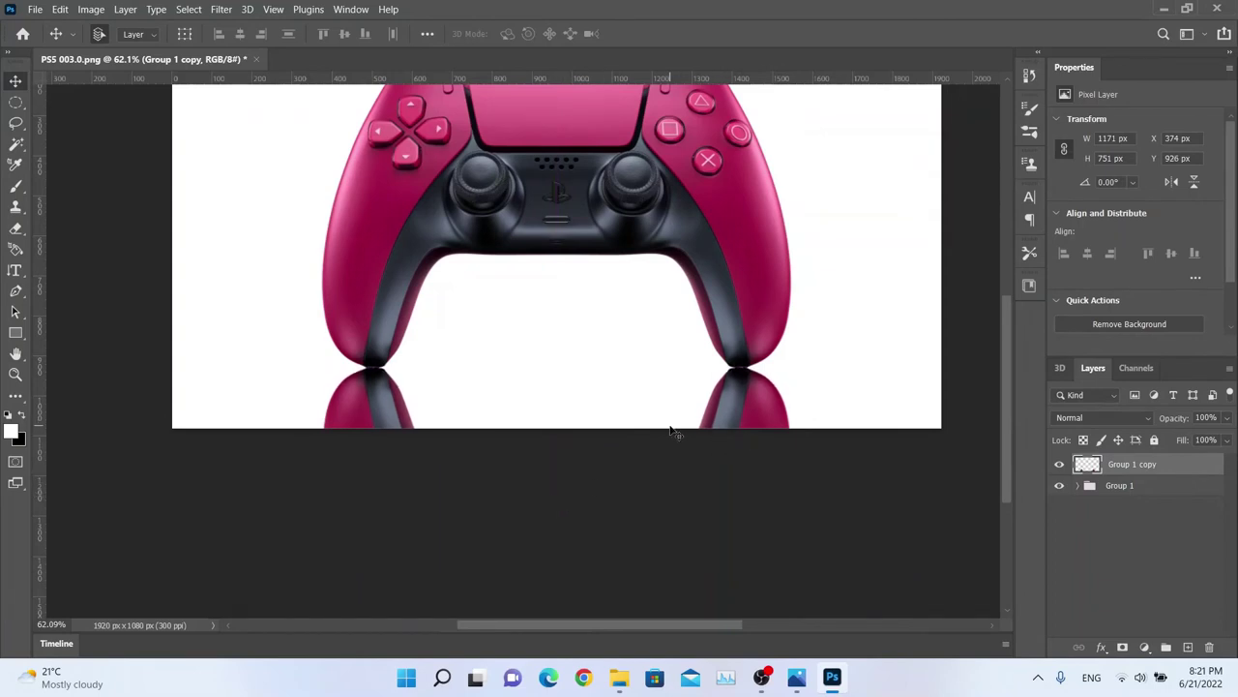
pyautogui.moveTo(1098, 468); pyautogui.dragTo(1103, 513)
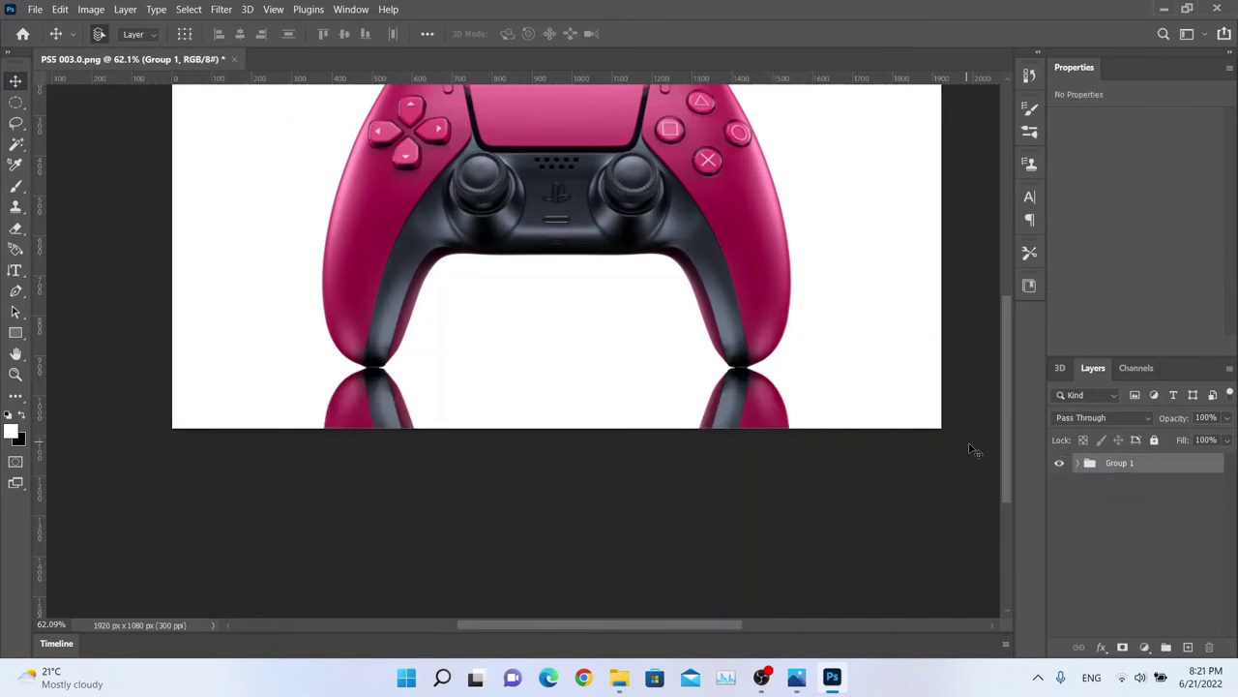
pyautogui.hotkey('ctrl', 'z')
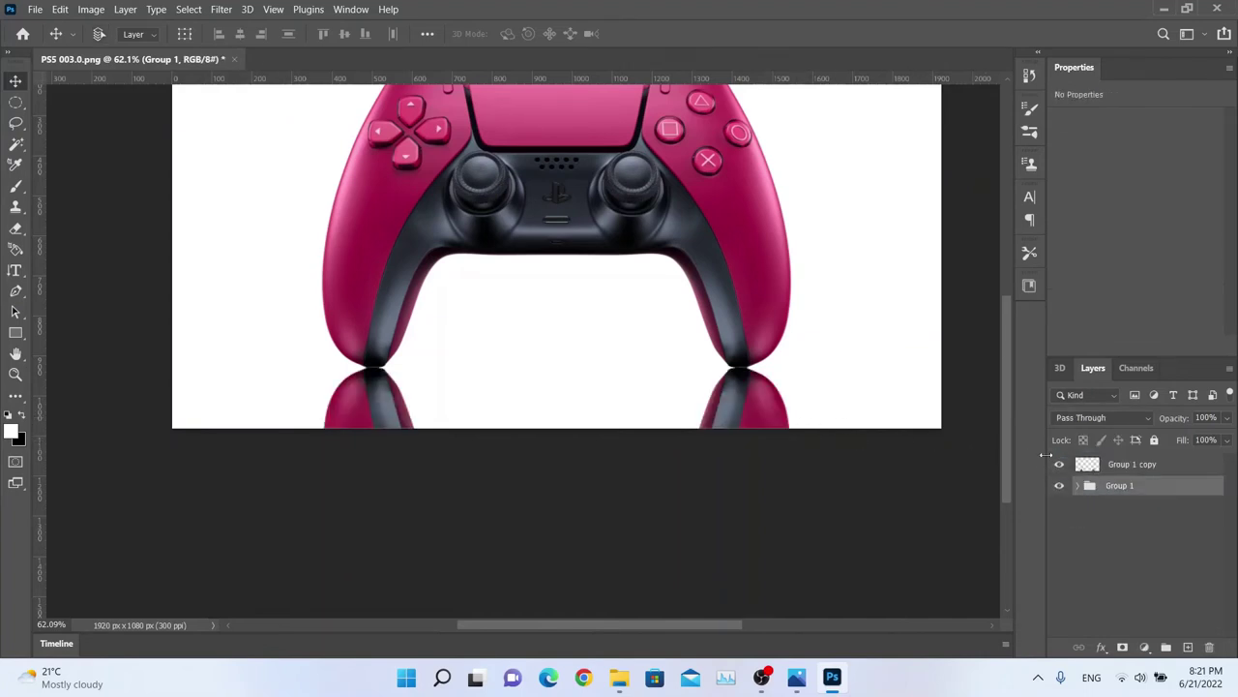
pyautogui.click(1127, 466)
# - Add a layer mask to the Group 1 copy reflection layer
pyautogui.scroll(2, 983, 444)
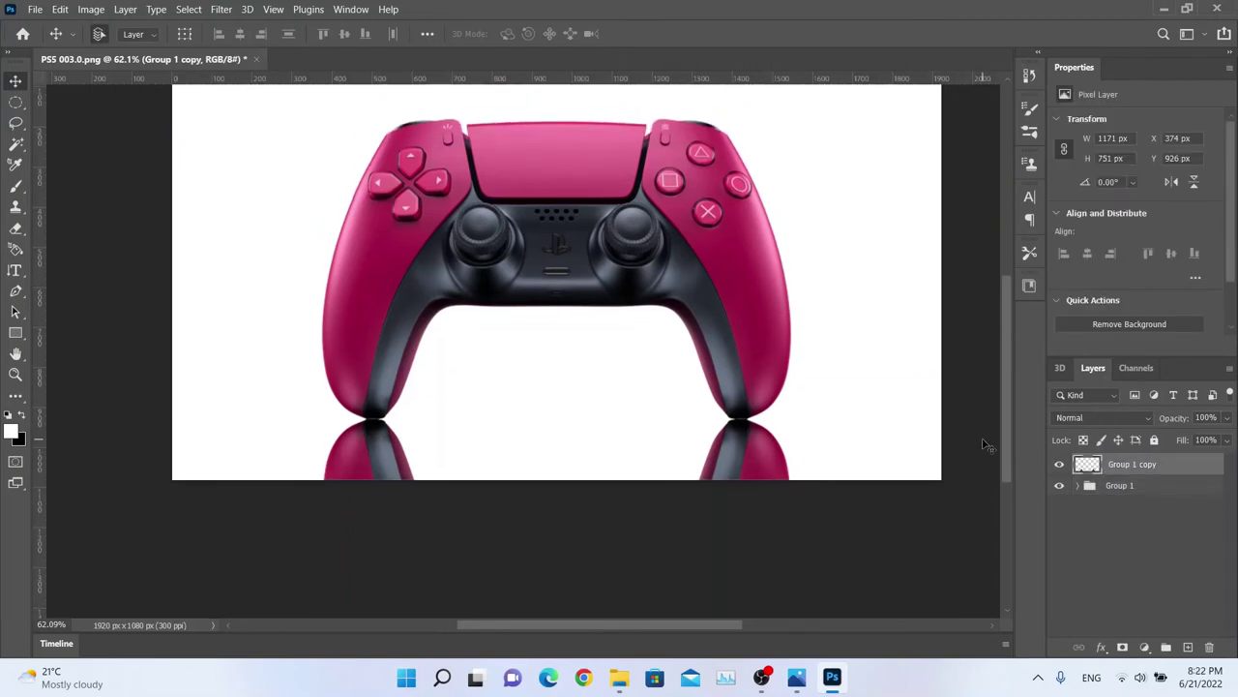
pyautogui.scroll(2, 983, 444)
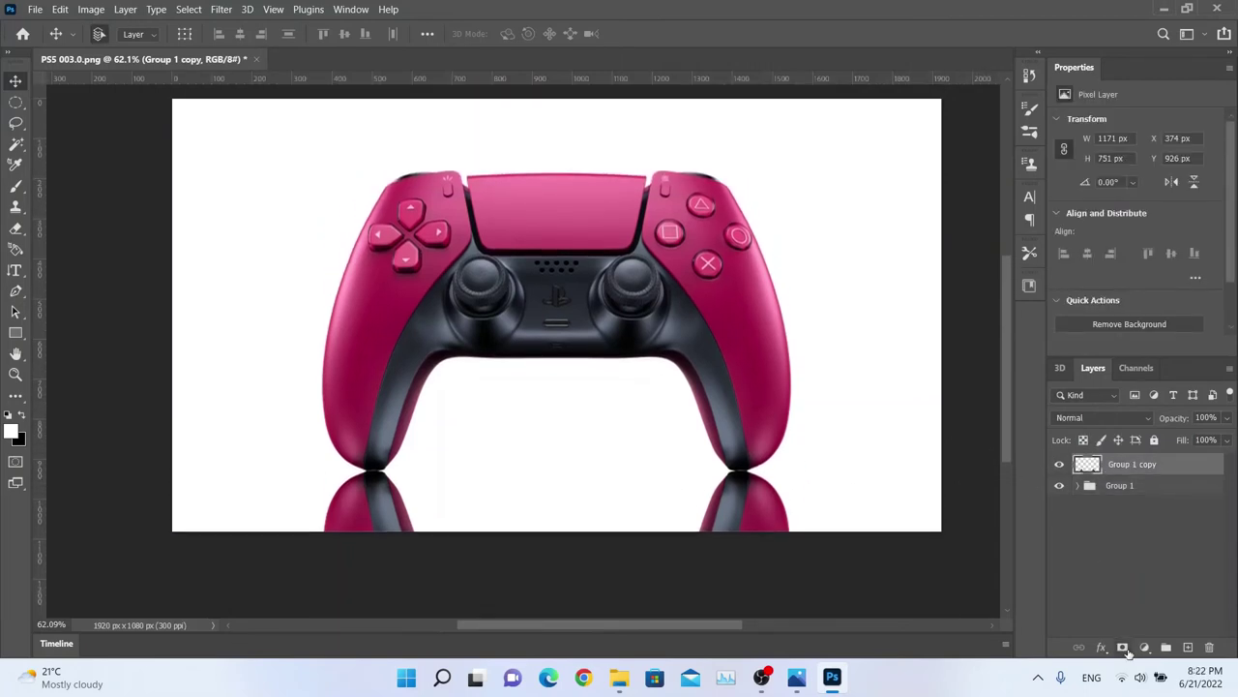
pyautogui.click(1124, 649)
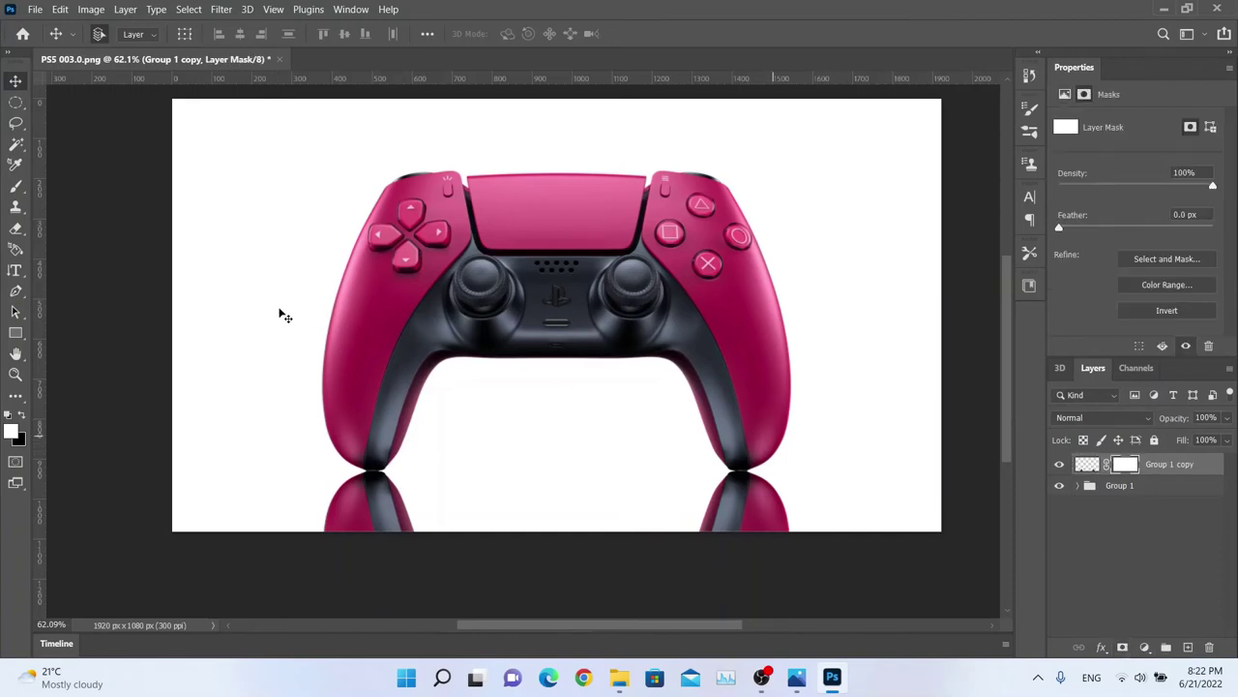
pyautogui.click(15, 253)
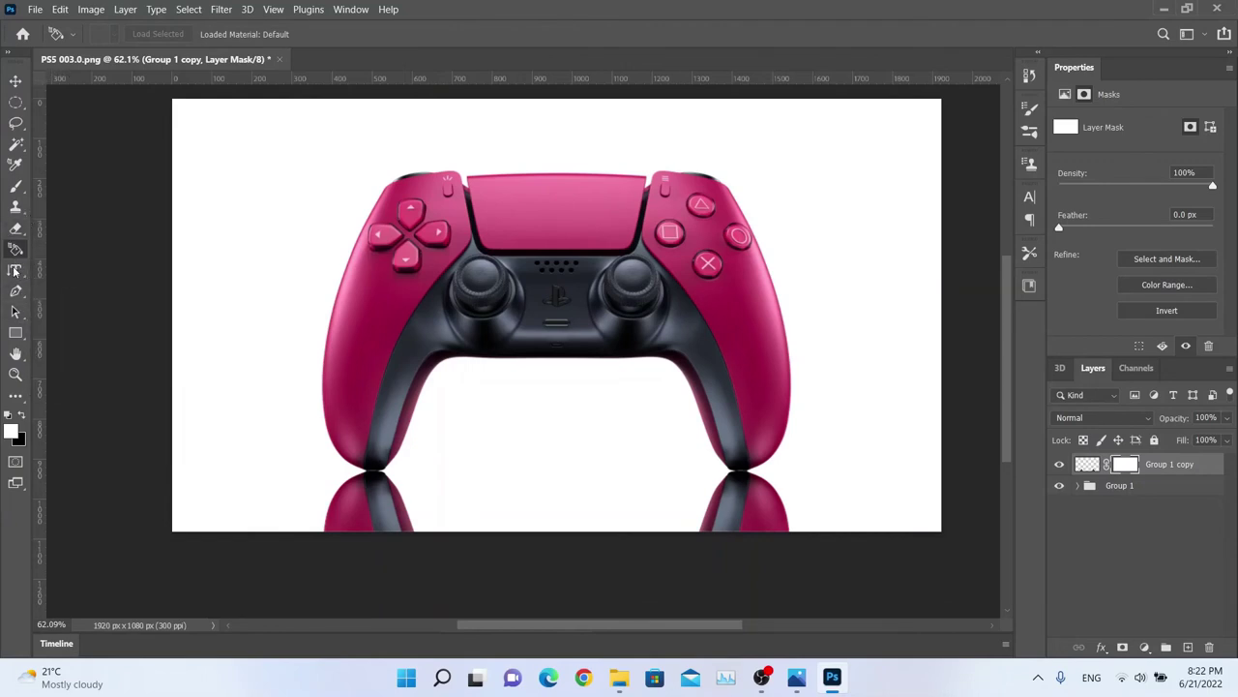
pyautogui.press('c')
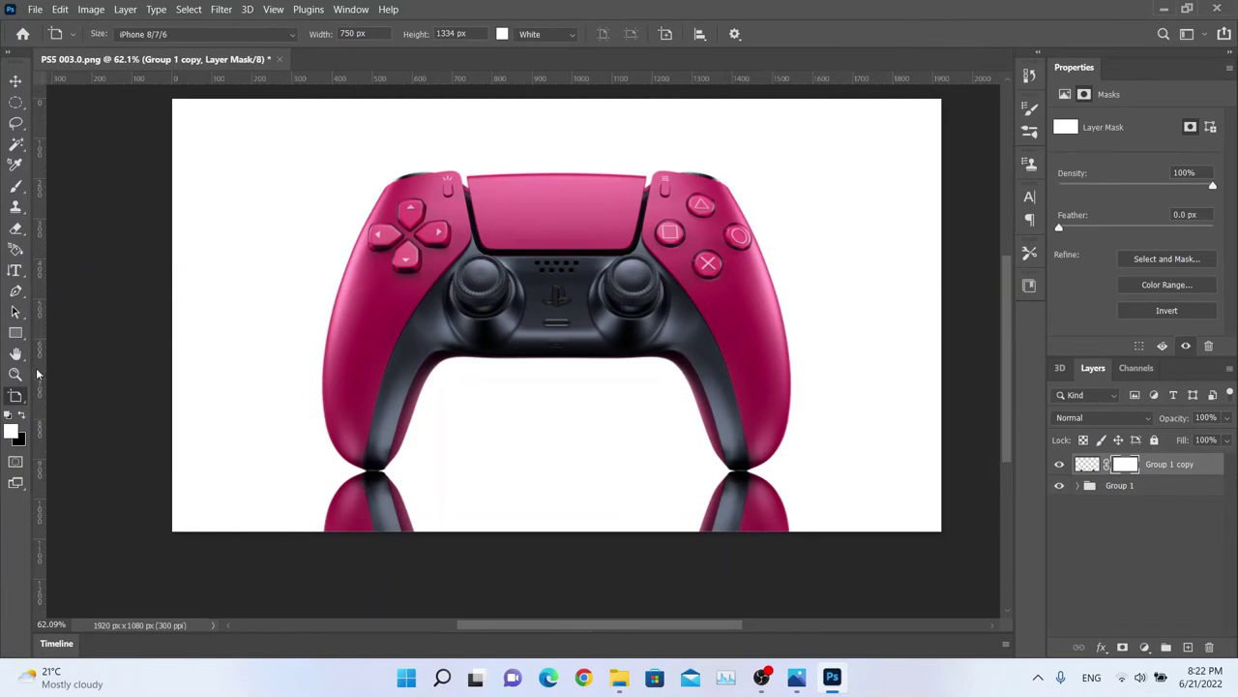
pyautogui.click(14, 258)
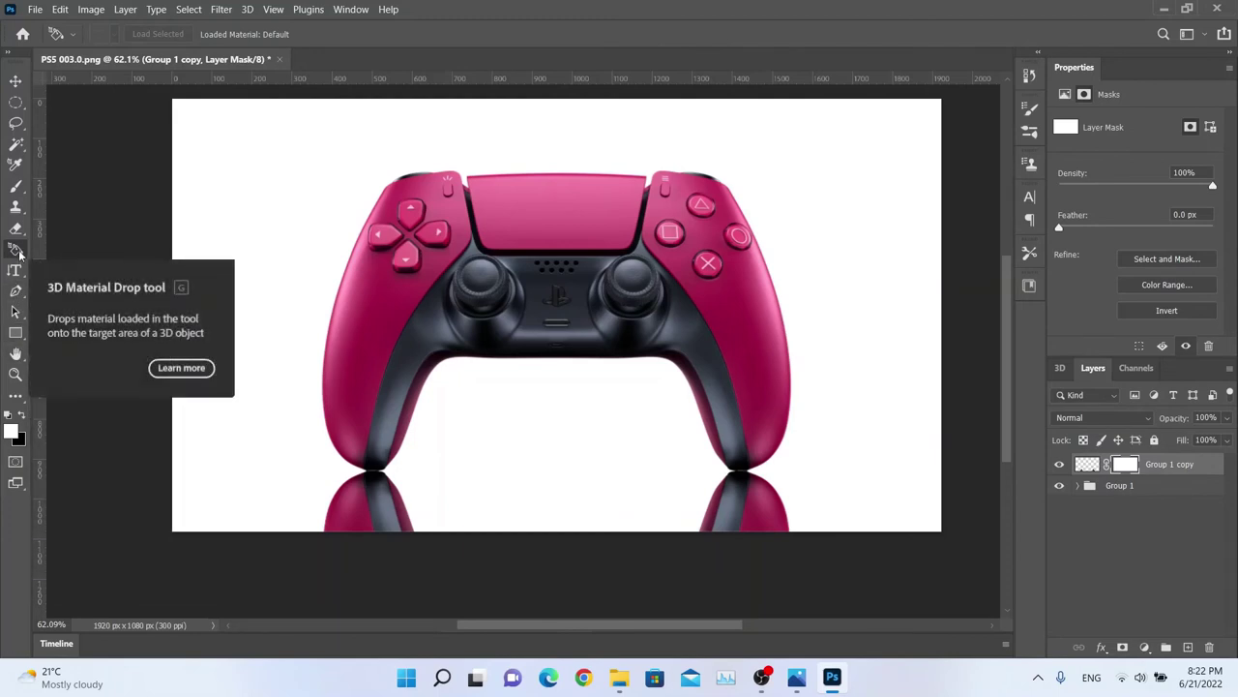
pyautogui.click(16, 396)
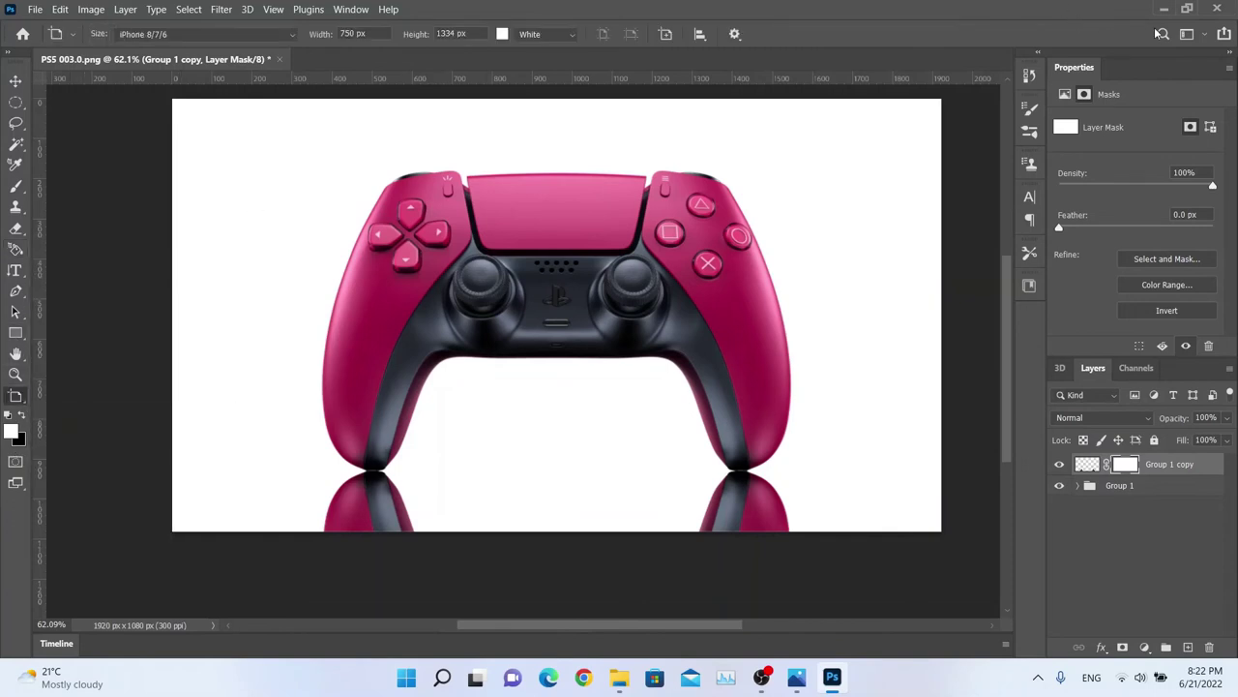
# - Switch to a workspace layout with the full toolset and activate the Gradient tool for the reflection's mask
pyautogui.click(1188, 34)
pyautogui.click(1189, 43)
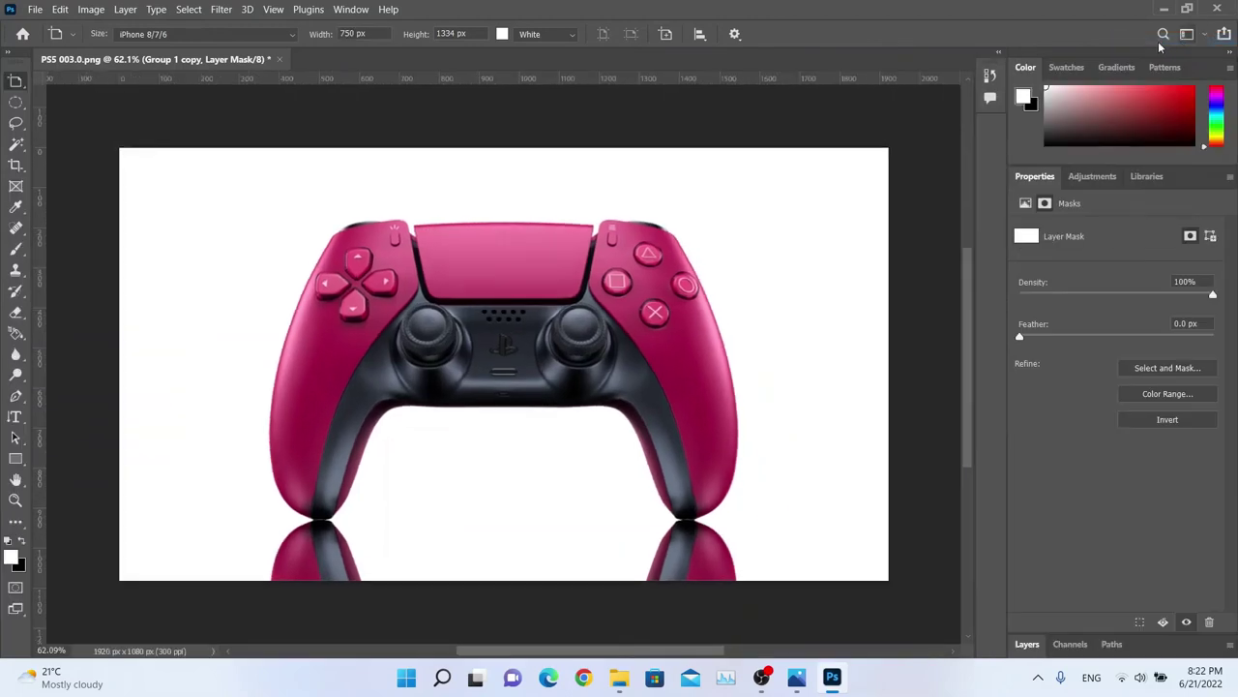
pyautogui.click(13, 335)
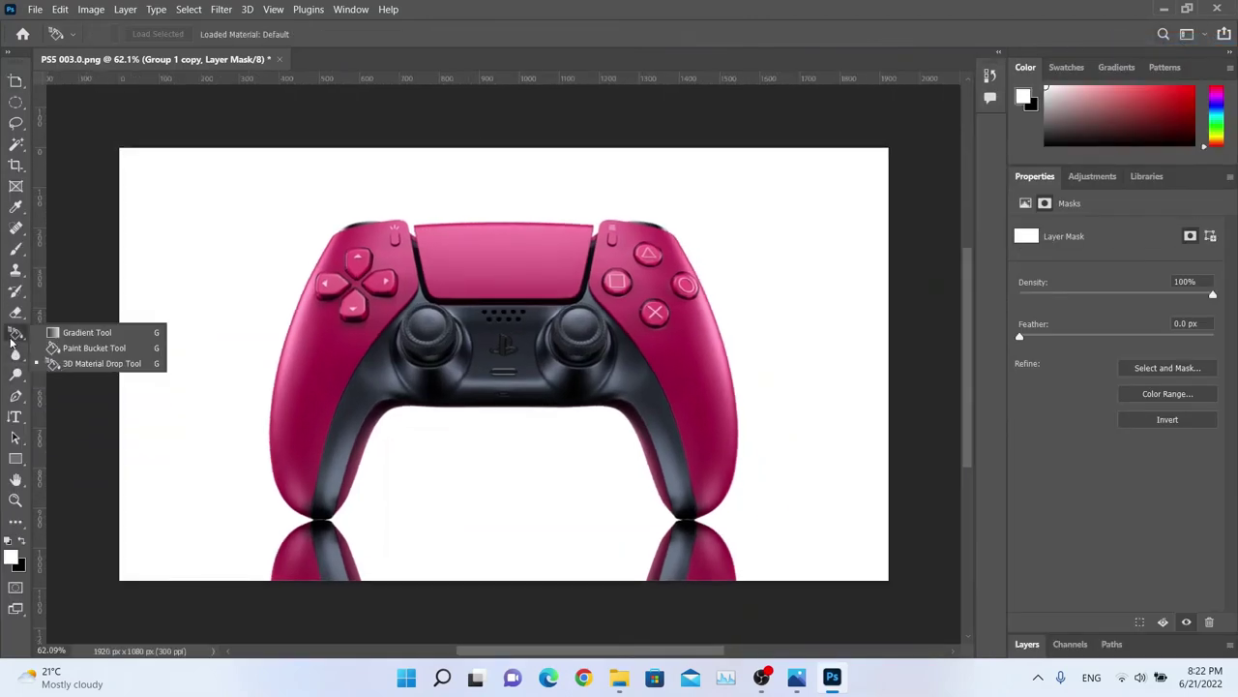
pyautogui.click(82, 333)
pyautogui.scroll(-2, 522, 489)
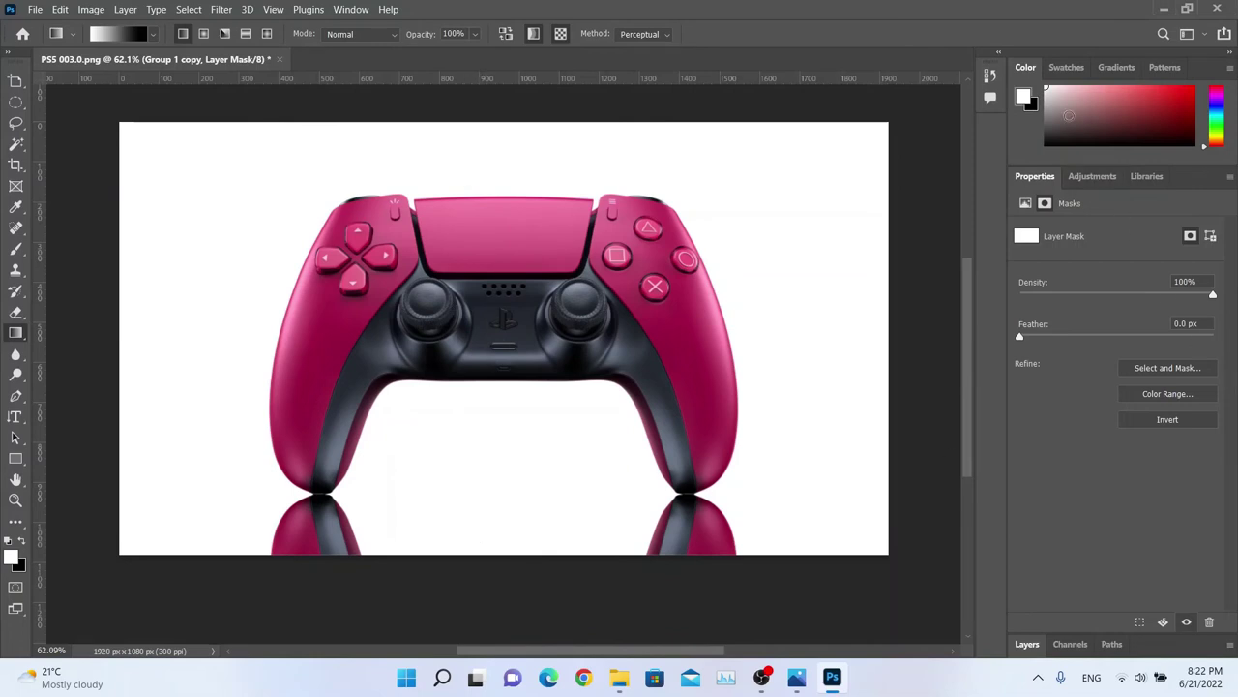
# - Enlarge the layer list and accept the white-to-black Foreground to Background gradient
pyautogui.click(1070, 643)
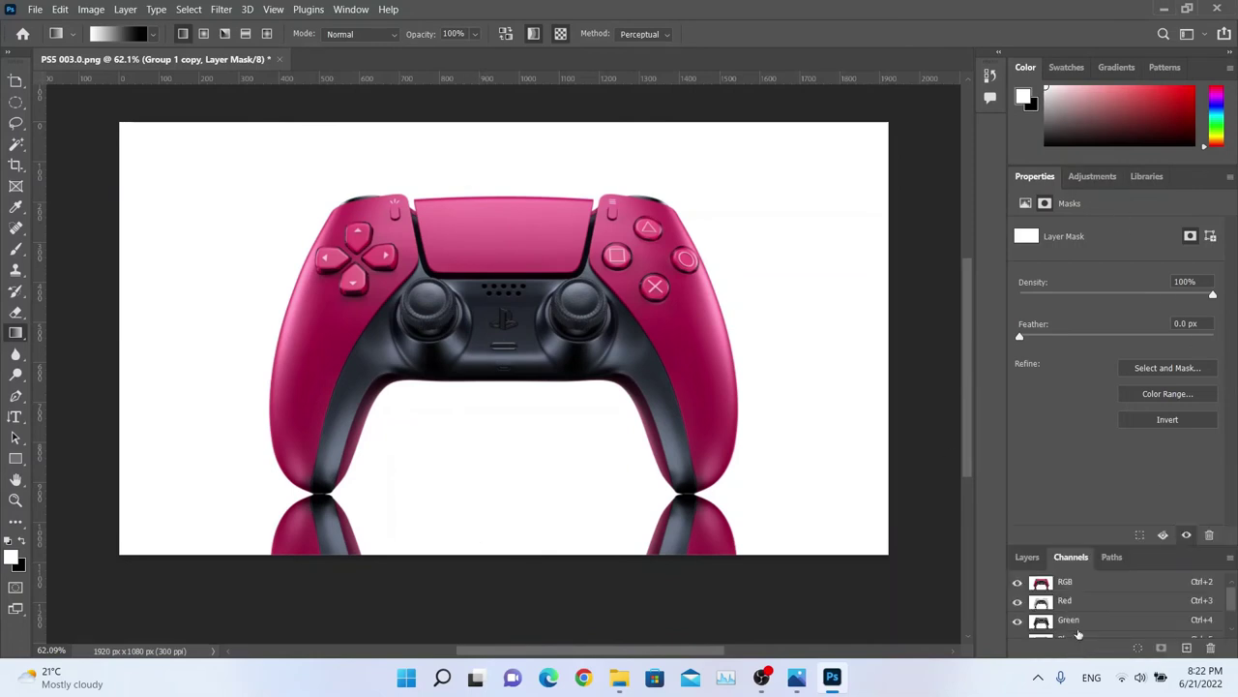
pyautogui.click(1031, 558)
pyautogui.moveTo(1110, 474); pyautogui.dragTo(1106, 260)
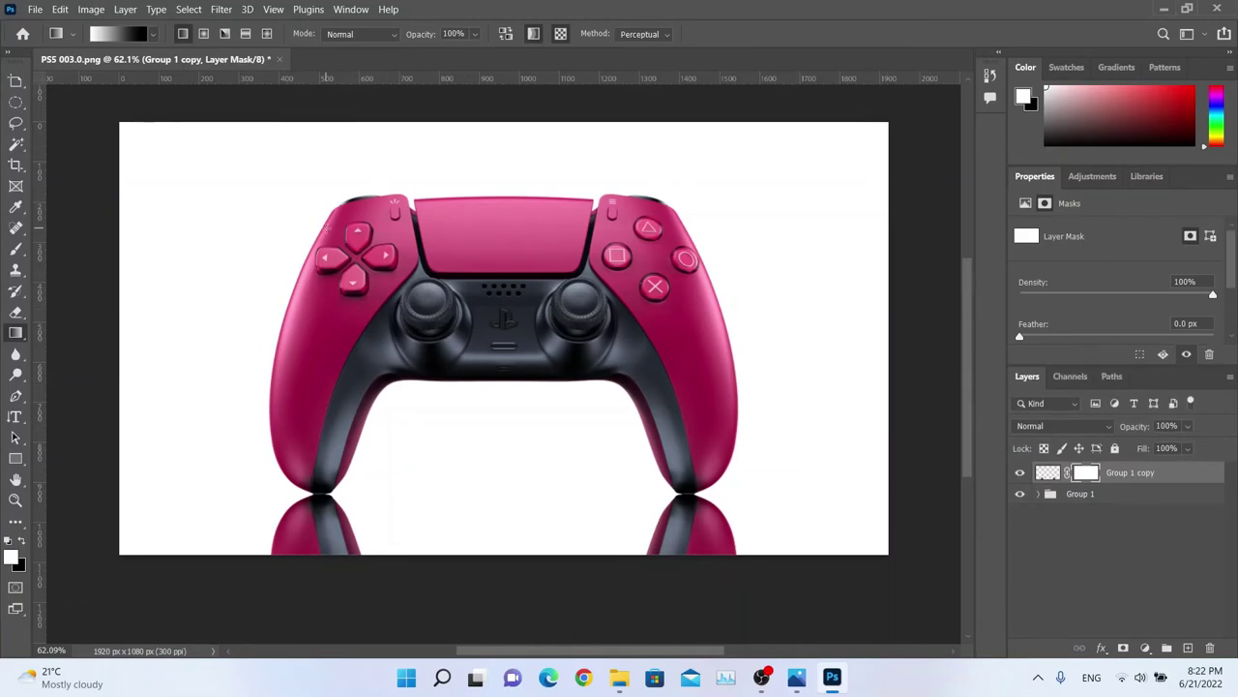
pyautogui.click(118, 35)
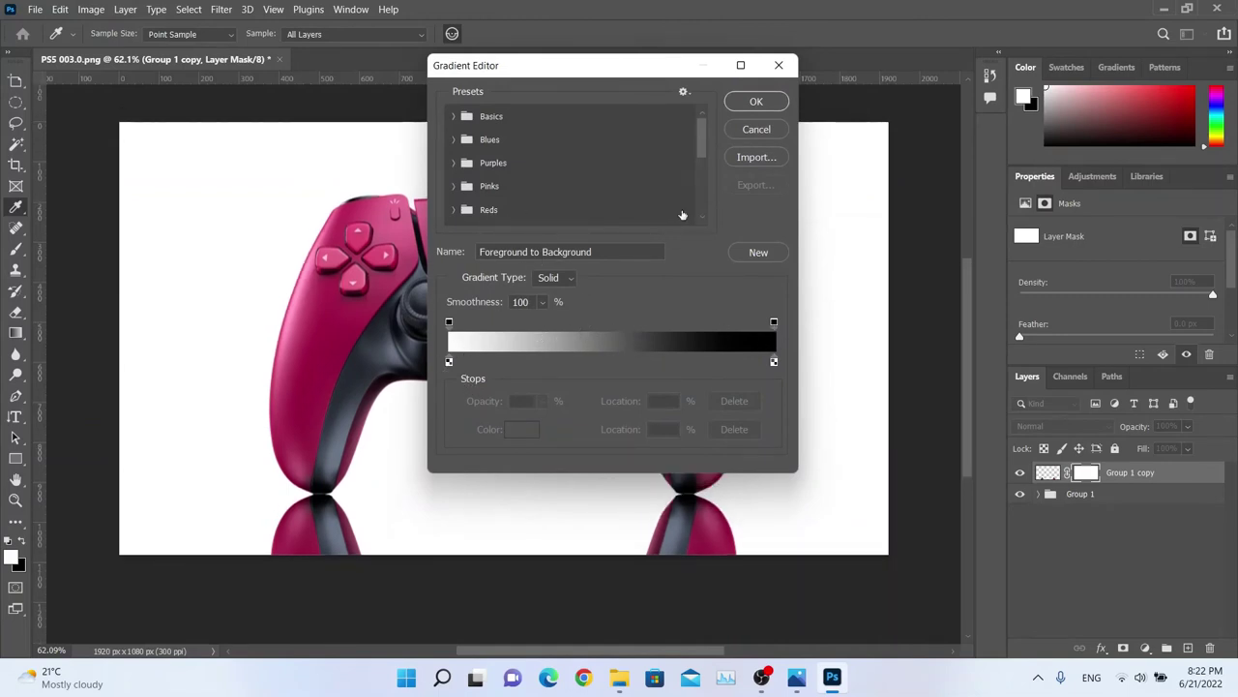
pyautogui.click(756, 102)
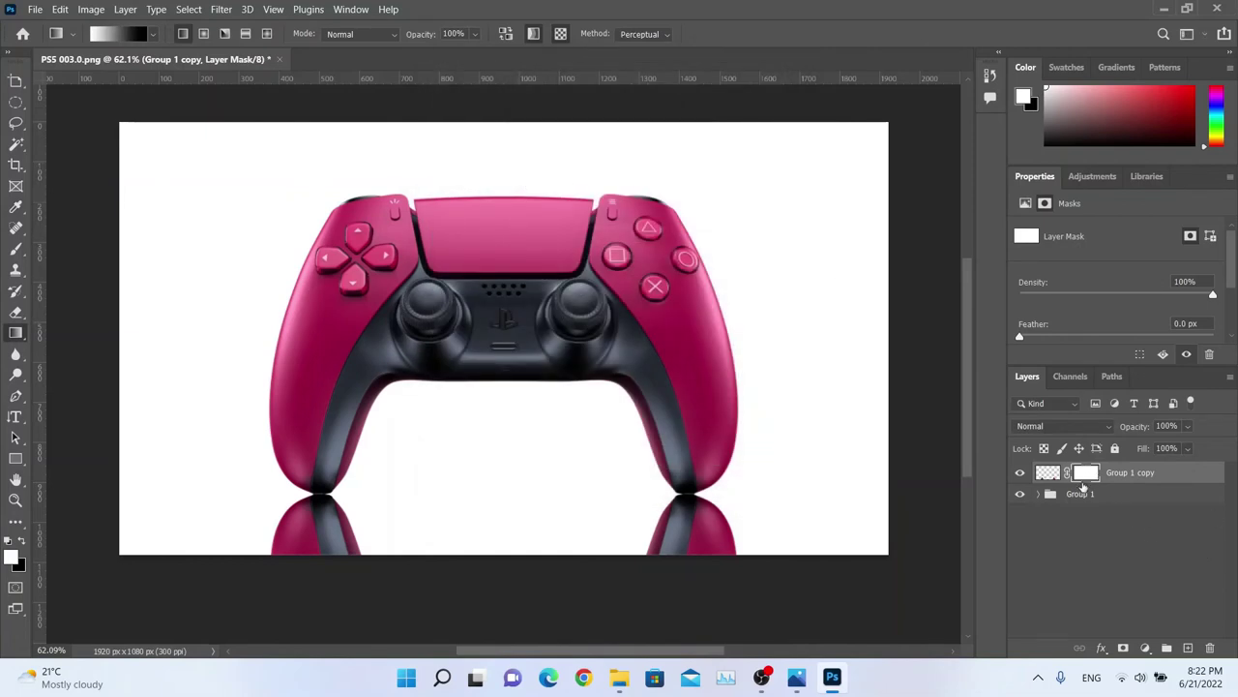
# - Try vertical white-to-black gradients on the Group 1 copy mask from different heights above the handle tips, undoing each attempt
pyautogui.moveTo(519, 110); pyautogui.dragTo(533, 608)
pyautogui.hotkey('ctrl', 'z')
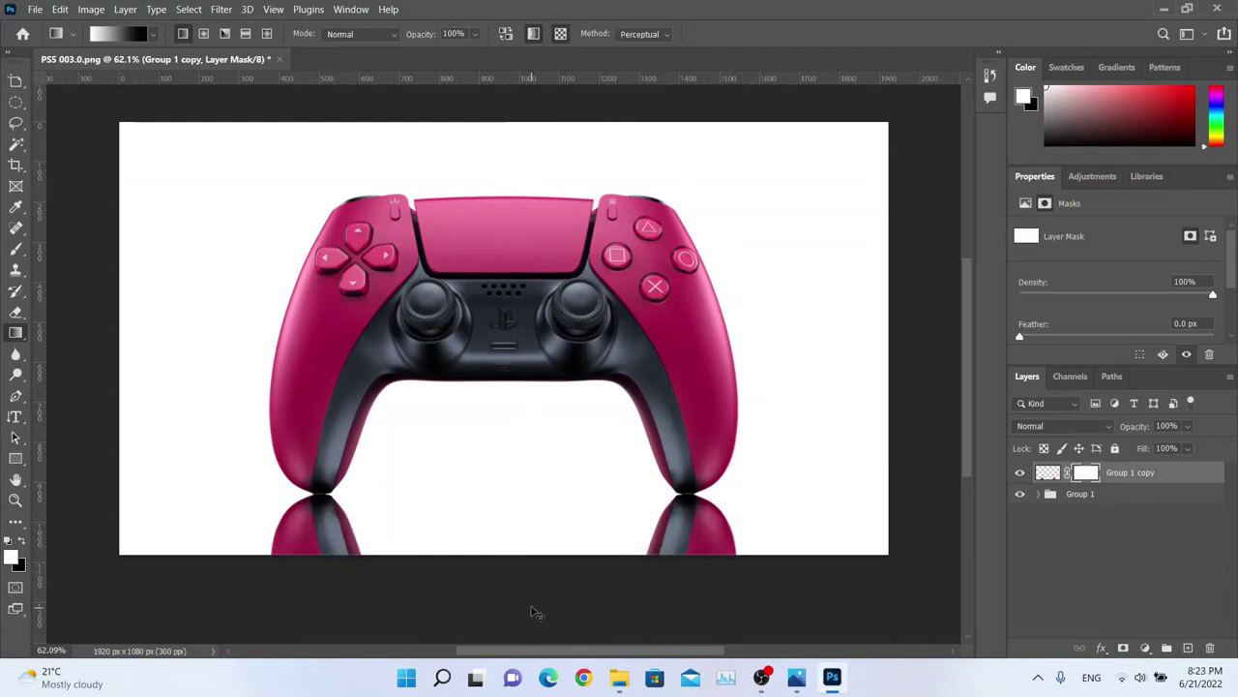
pyautogui.moveTo(504, 246); pyautogui.dragTo(506, 564)
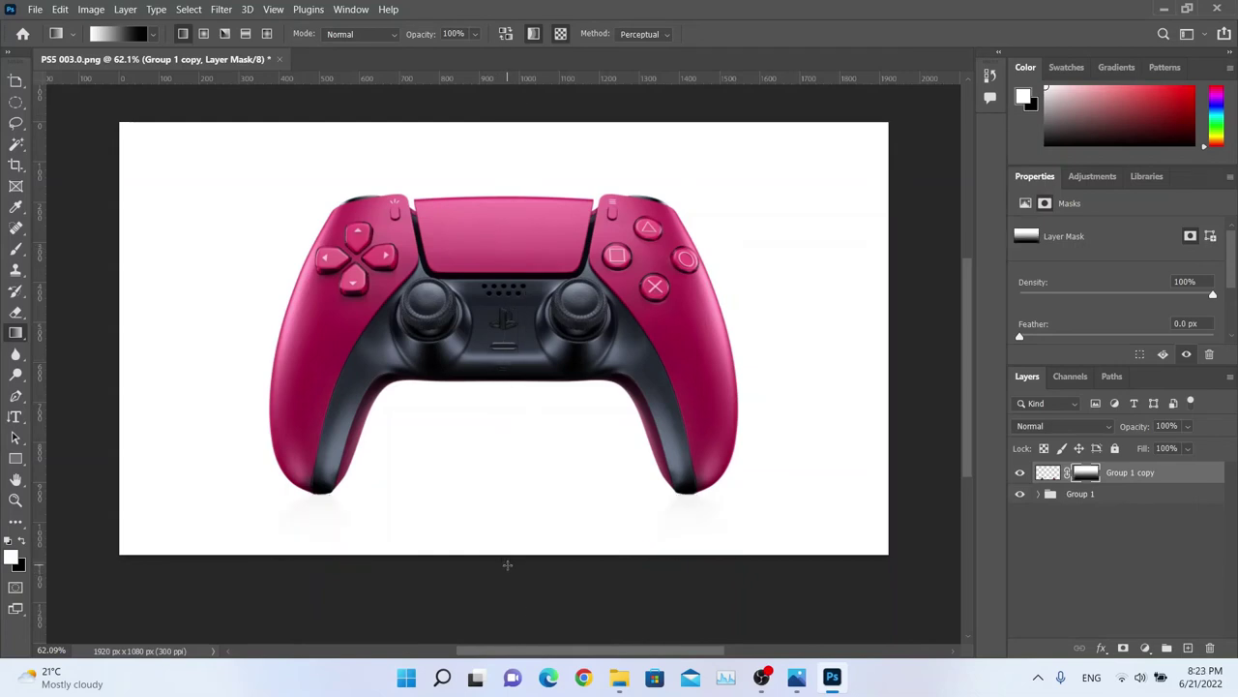
pyautogui.hotkey('ctrl', 'z')
pyautogui.moveTo(492, 421); pyautogui.dragTo(497, 610)
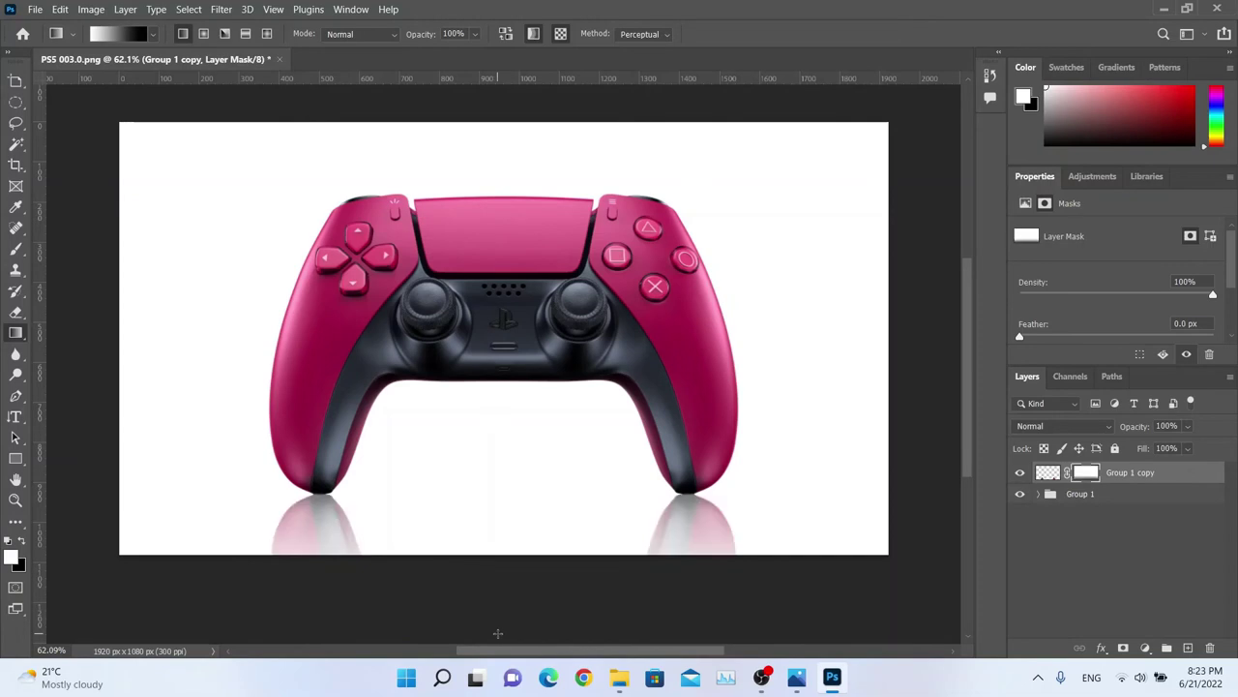
pyautogui.hotkey('ctrl', 'z')
pyautogui.moveTo(508, 426); pyautogui.dragTo(510, 580)
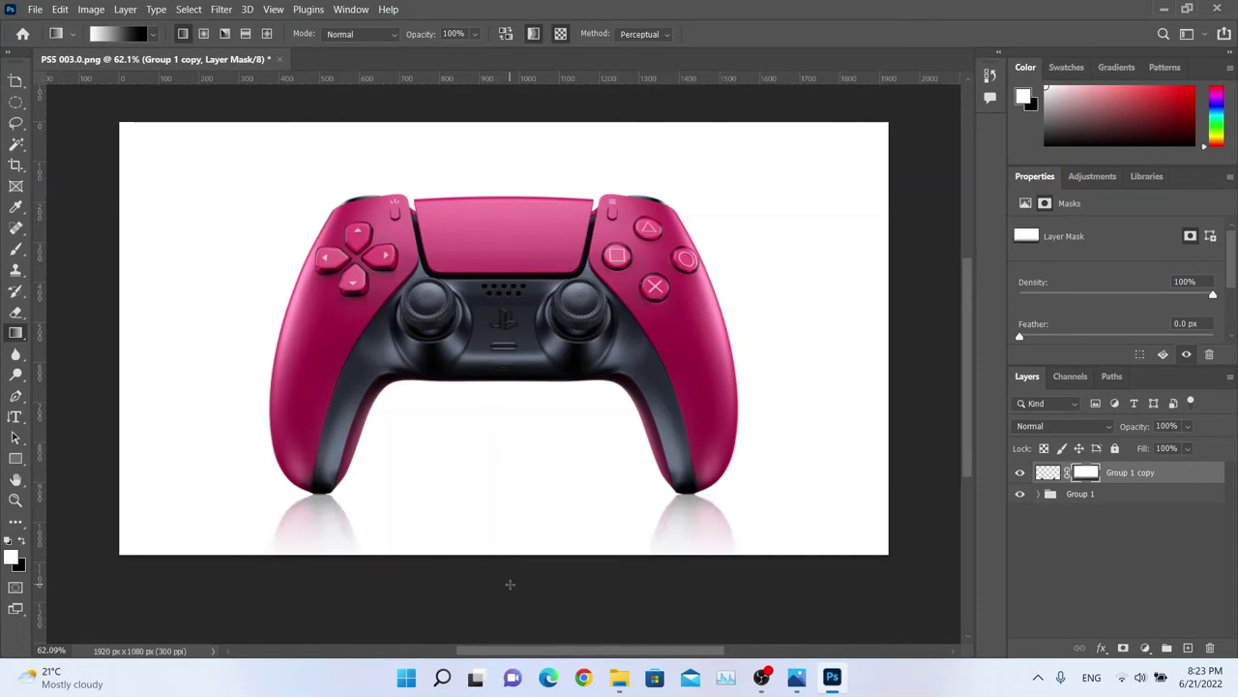
pyautogui.hotkey('ctrl', 'z')
# - Test longer and shorter downward fades on the reflection's mask and undo the last few attempts
pyautogui.moveTo(500, 429)
pyautogui.mouseDown()
pyautogui.moveTo(502, 639)
pyautogui.moveTo(496, 423)
pyautogui.mouseUp()
pyautogui.scroll(5, 496, 414)
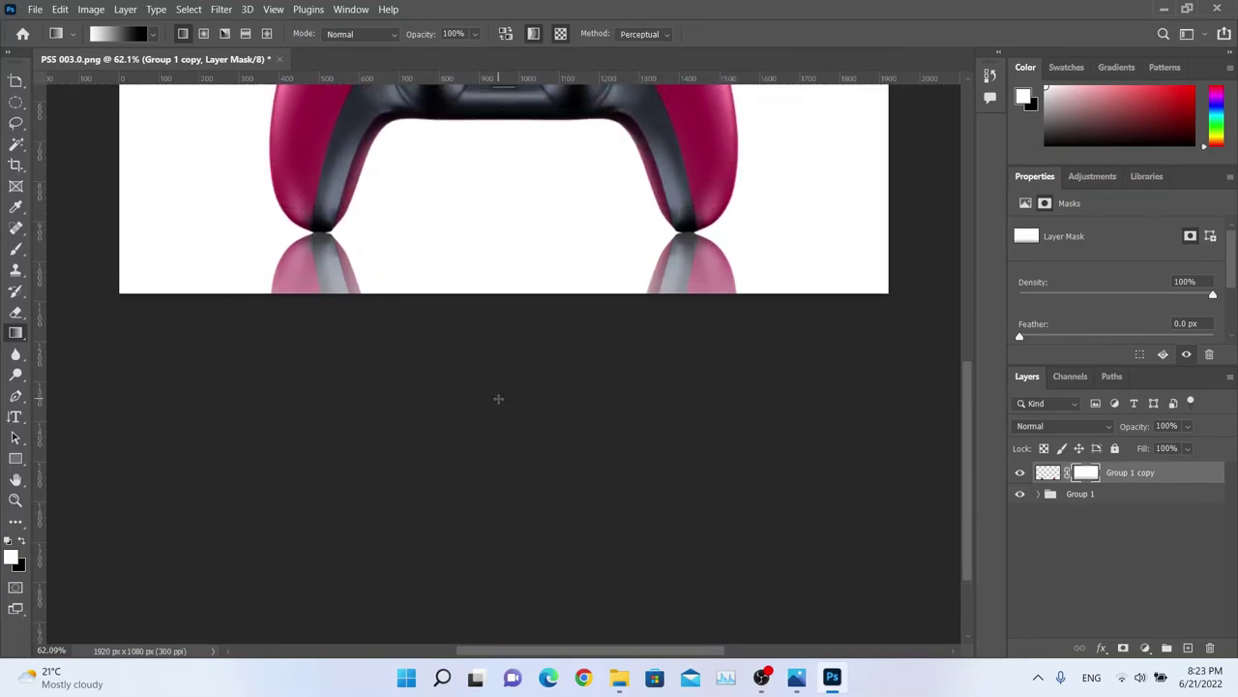
pyautogui.scroll(4, 498, 399)
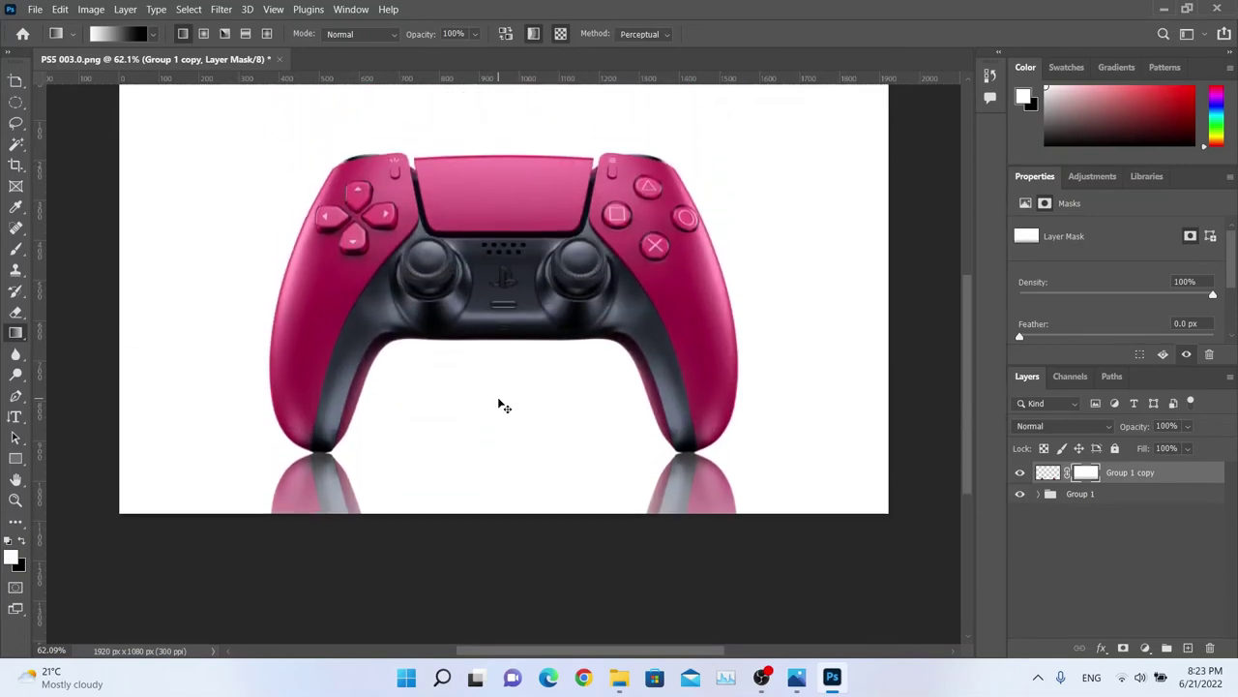
pyautogui.moveTo(518, 195); pyautogui.dragTo(525, 456)
pyautogui.moveTo(967, 513); pyautogui.dragTo(962, 369)
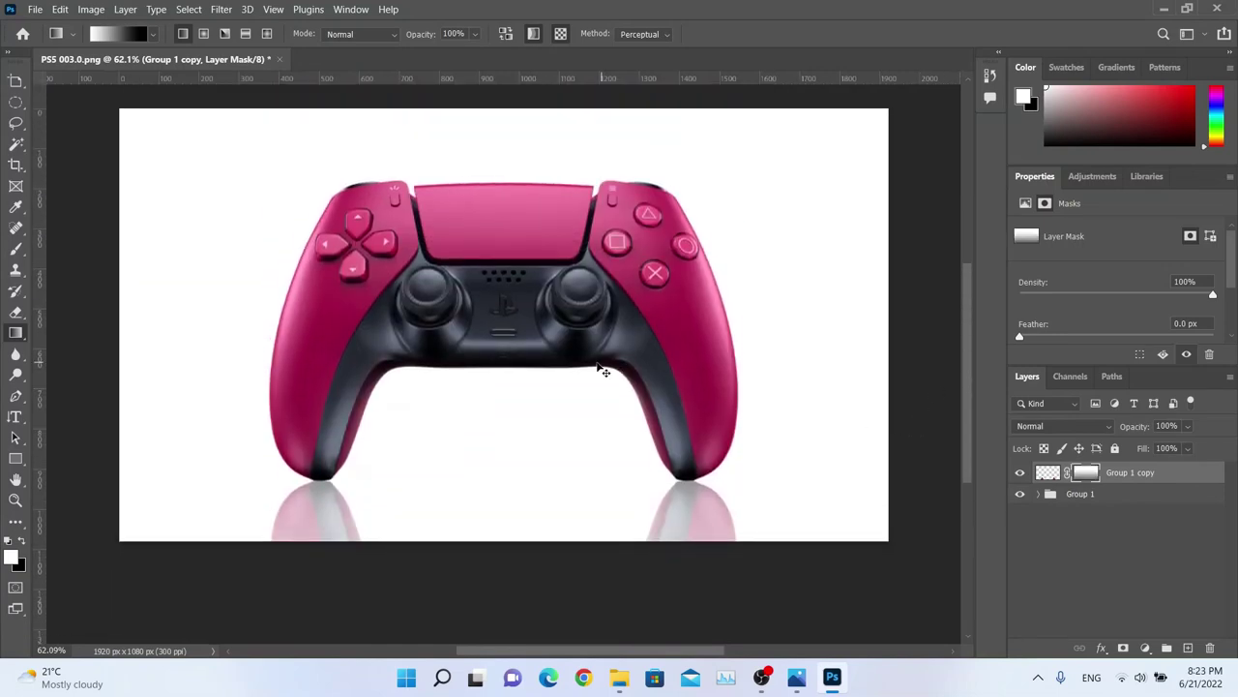
pyautogui.hotkey('ctrl', 'z')
pyautogui.moveTo(518, 240); pyautogui.dragTo(538, 549)
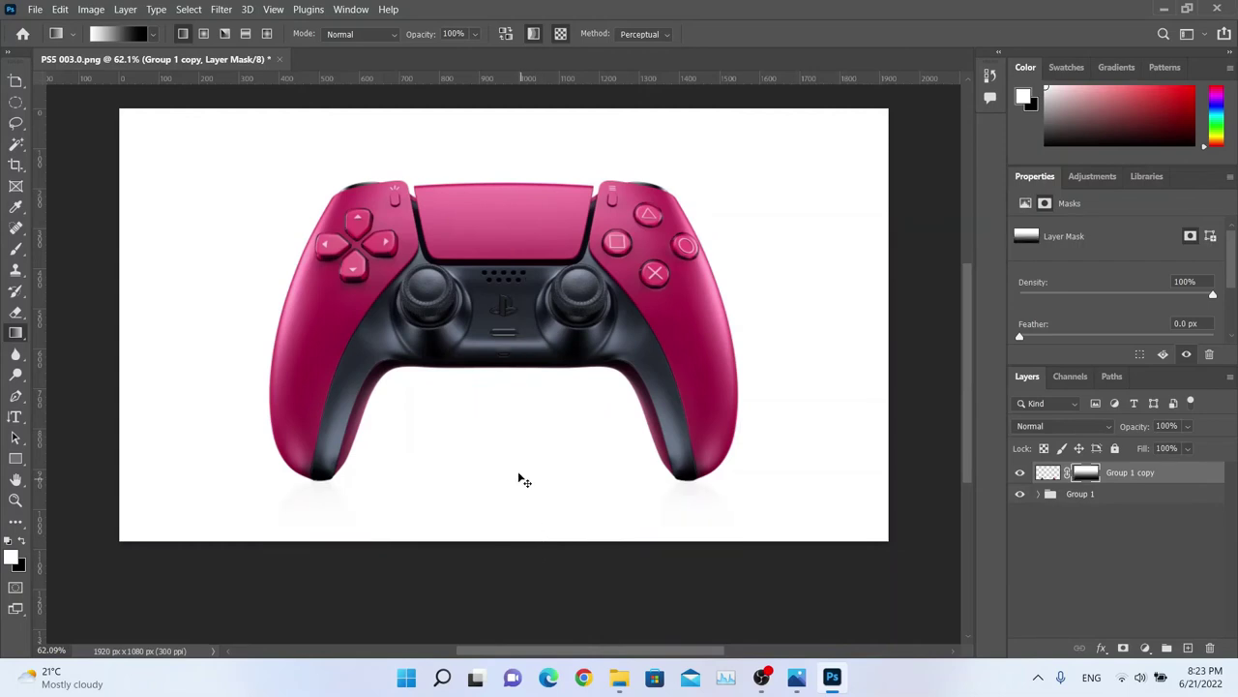
pyautogui.hotkey('ctrl', 'z')
pyautogui.moveTo(507, 388); pyautogui.dragTo(513, 539)
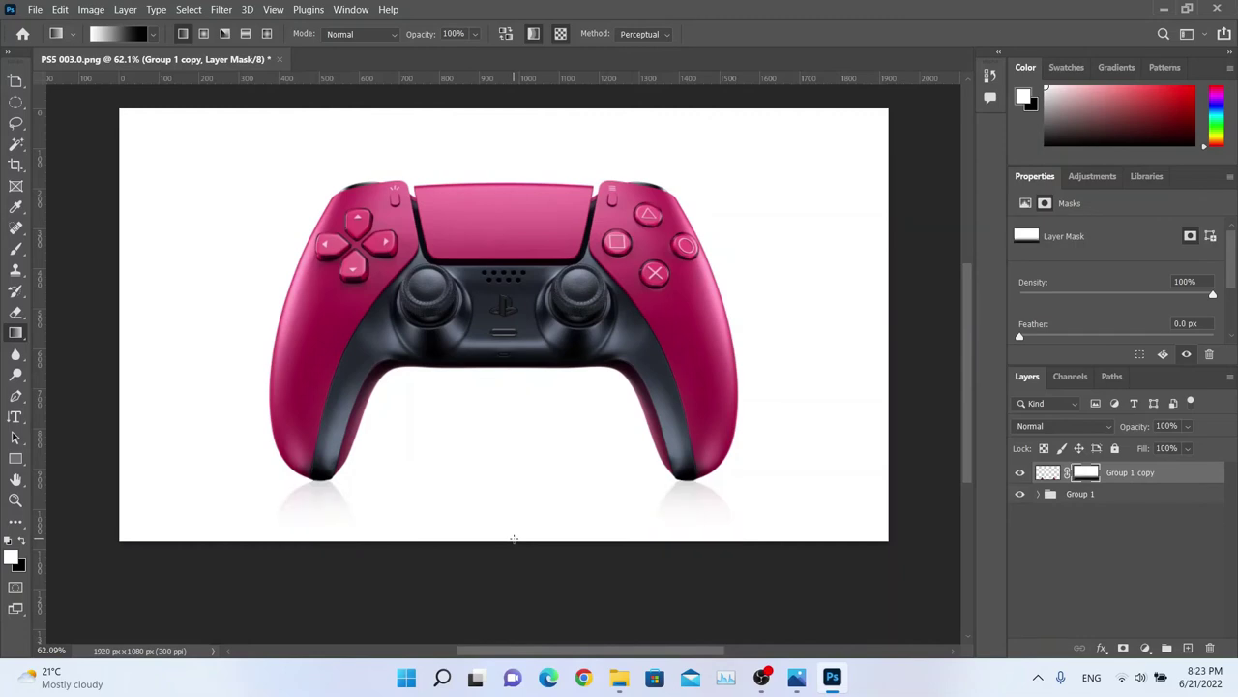
pyautogui.hotkey('ctrl', 'z')
# - Fade the reflection with a short white-to-black gradient on its mask, from just above the handle tips to the canvas's lower edge
pyautogui.moveTo(504, 453); pyautogui.dragTo(508, 538)
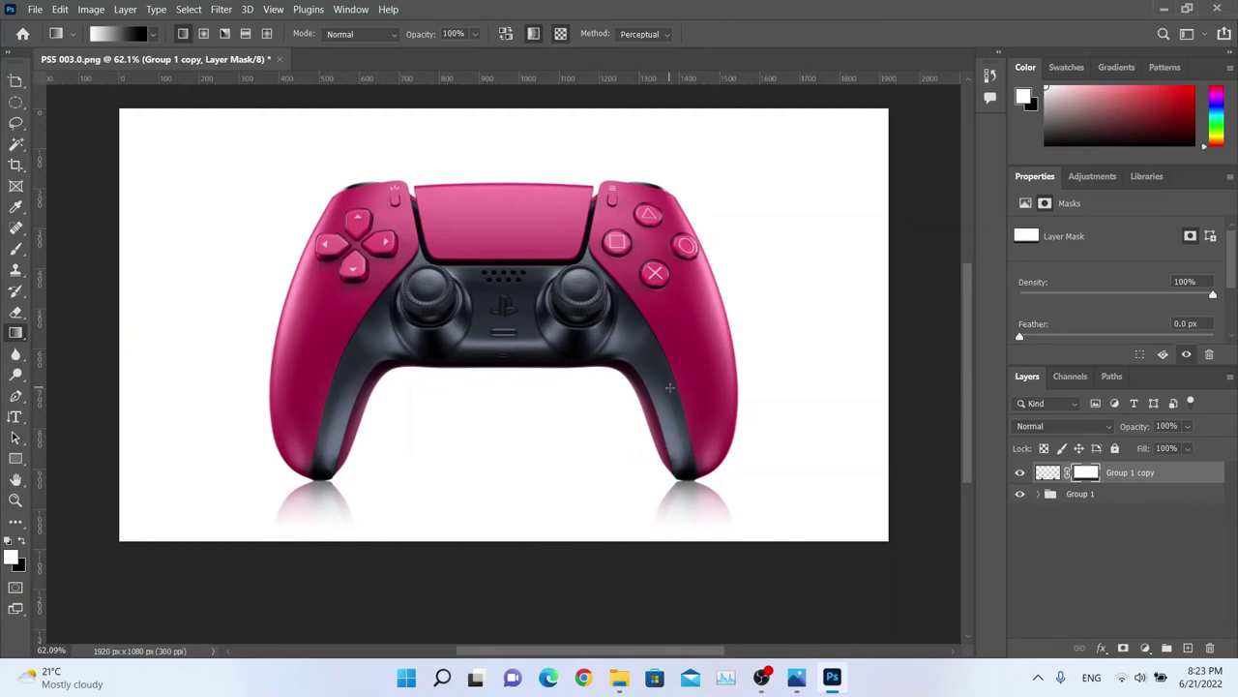
pyautogui.scroll(1, 597, 416)
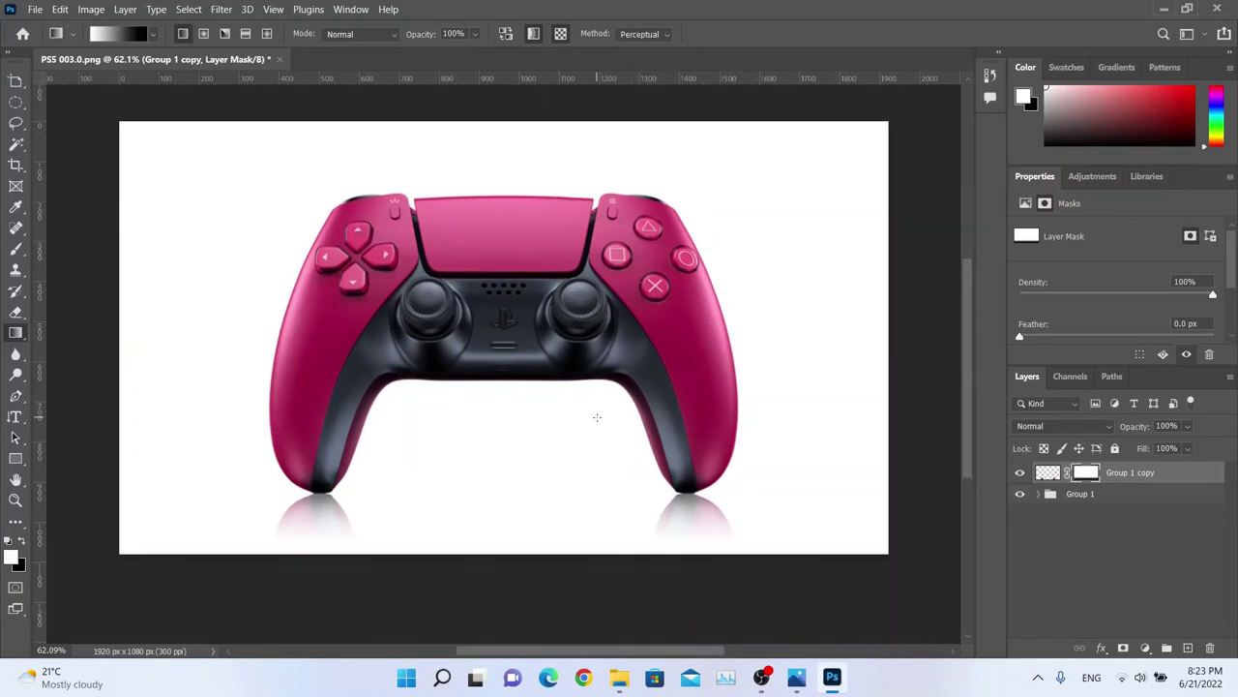
# - Export the document as a 1920 x 1080 px PNG with transparency at 100% scale
pyautogui.click(38, 10)
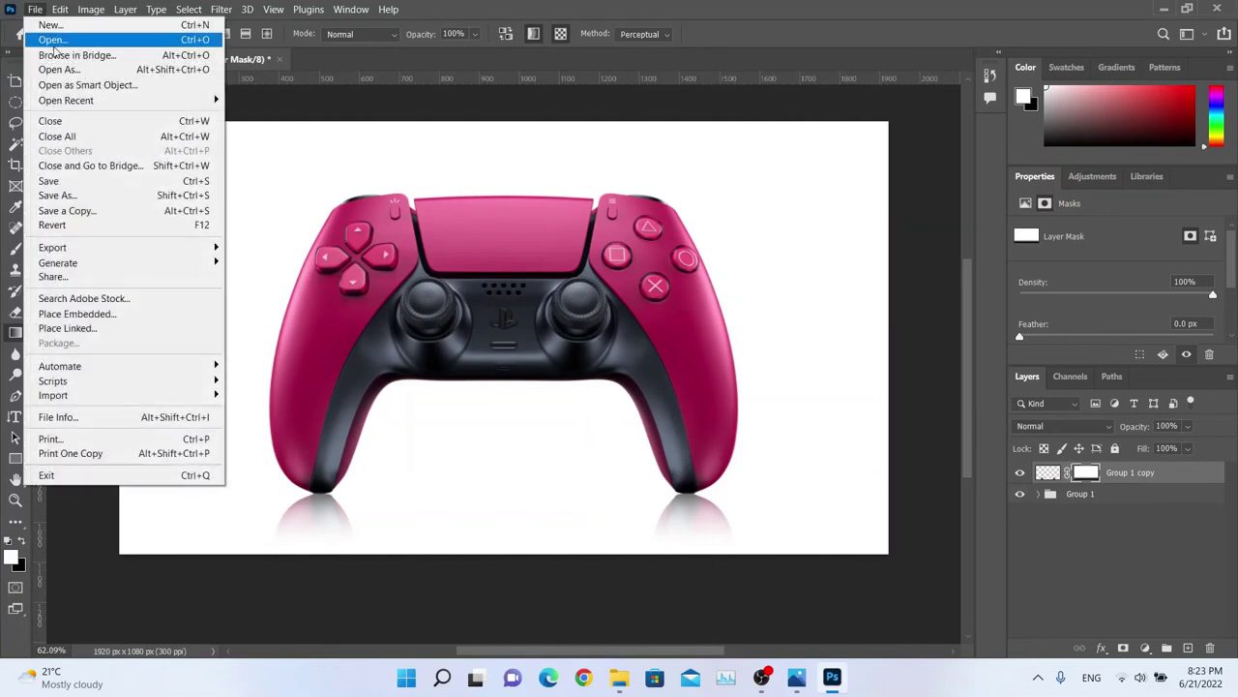
pyautogui.moveTo(82, 250)
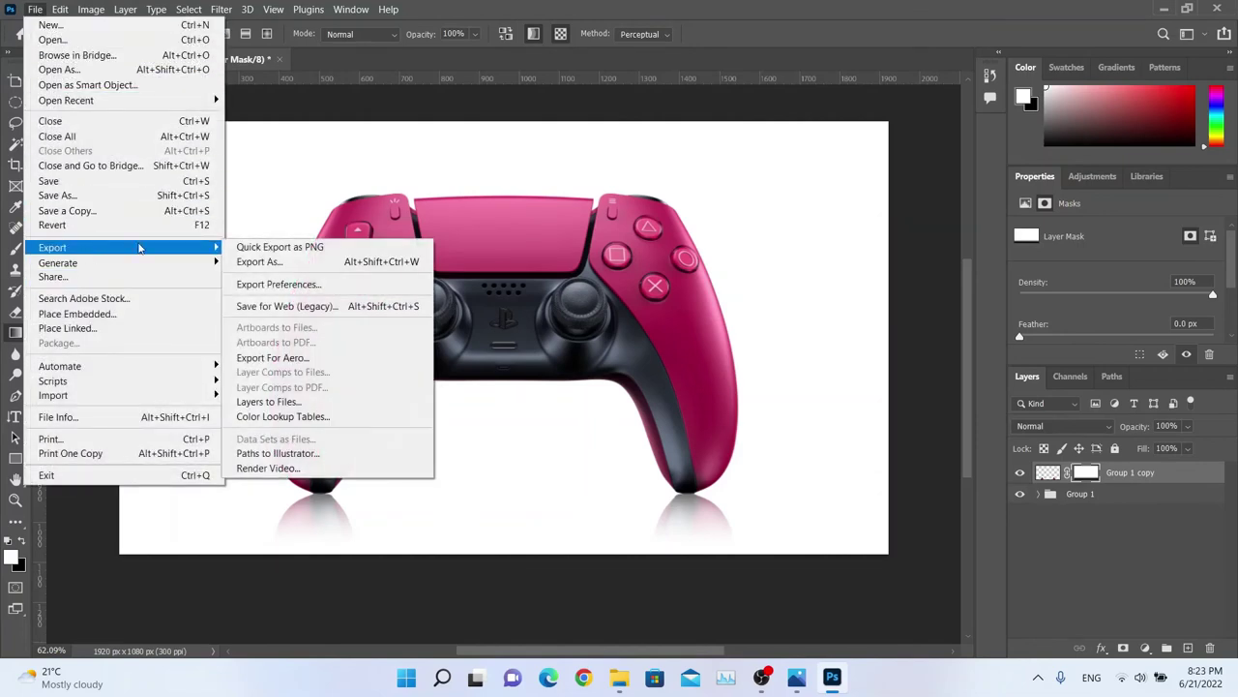
pyautogui.click(295, 261)
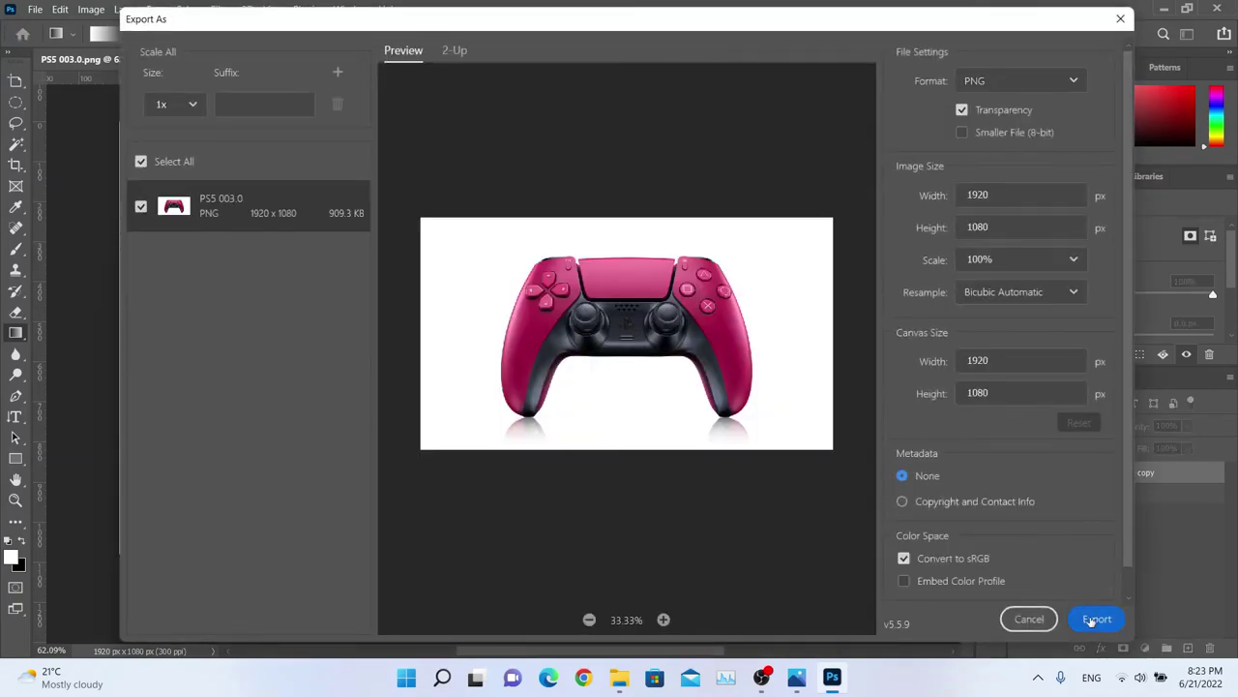
pyautogui.click(1094, 620)
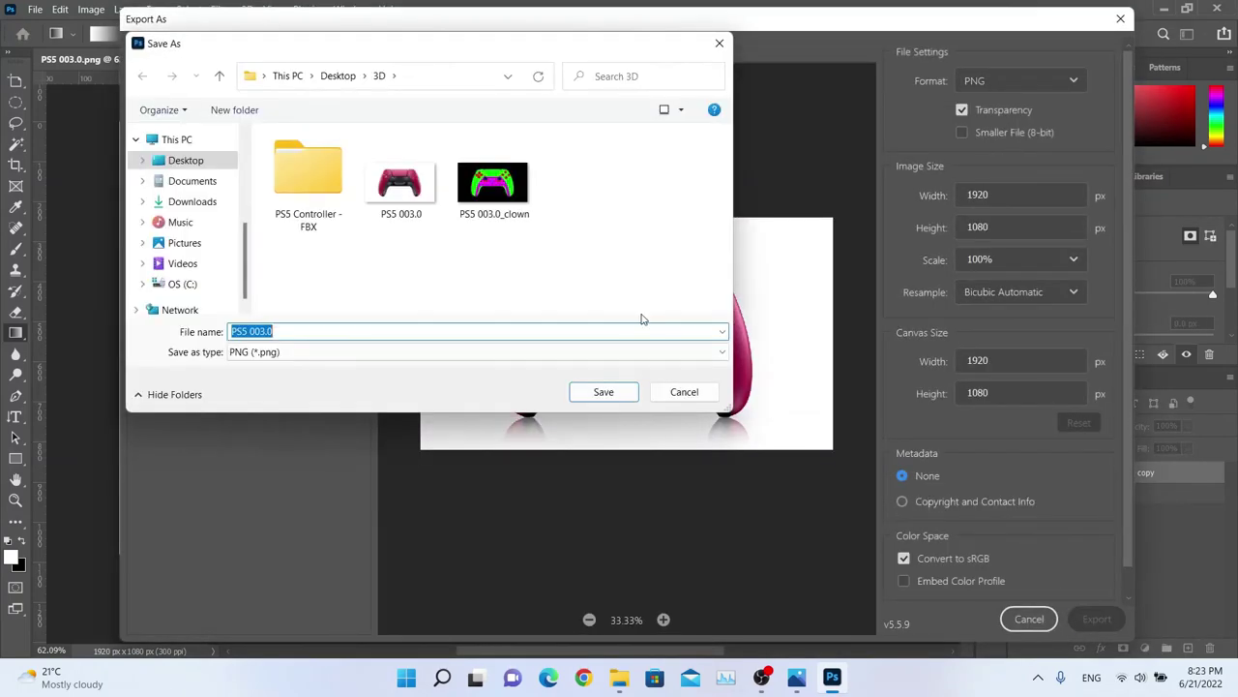
# - Save the exported image as PS5 003.1 in the 3D folder
pyautogui.click(416, 219)
pyautogui.click(278, 331)
pyautogui.click(268, 331)
pyautogui.moveTo(266, 331); pyautogui.dragTo(350, 325)
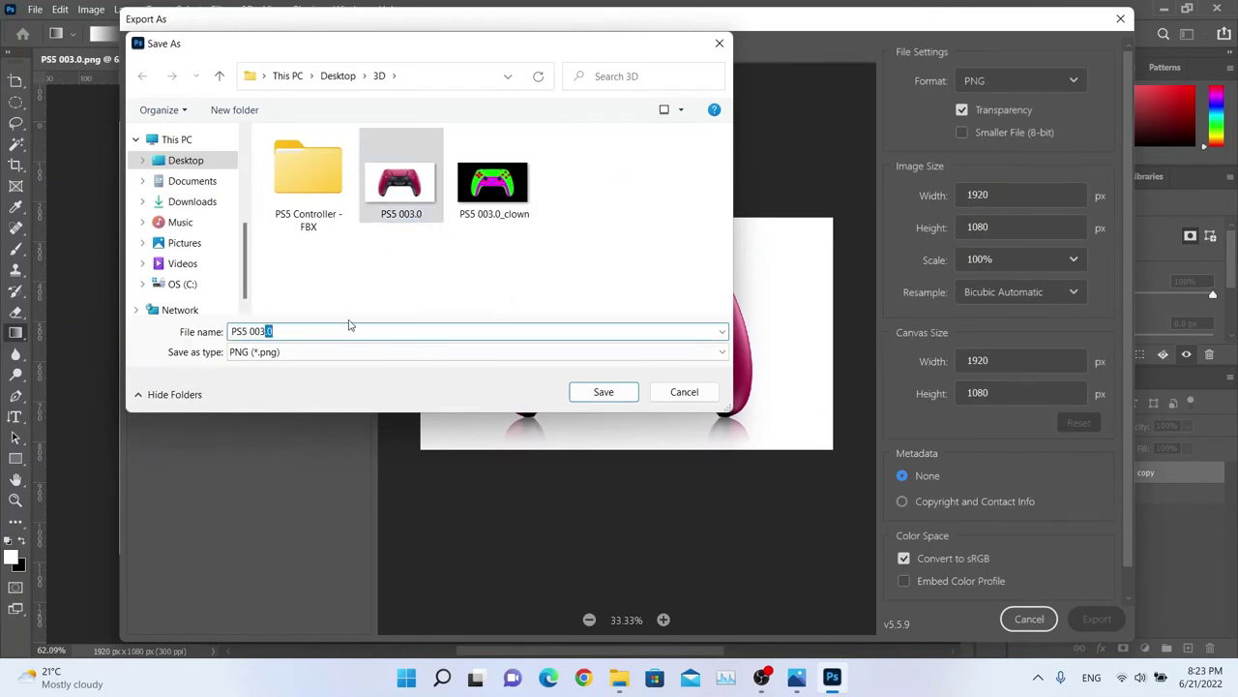
pyautogui.press('BackSpace')
pyautogui.write('1')
pyautogui.press('Return')
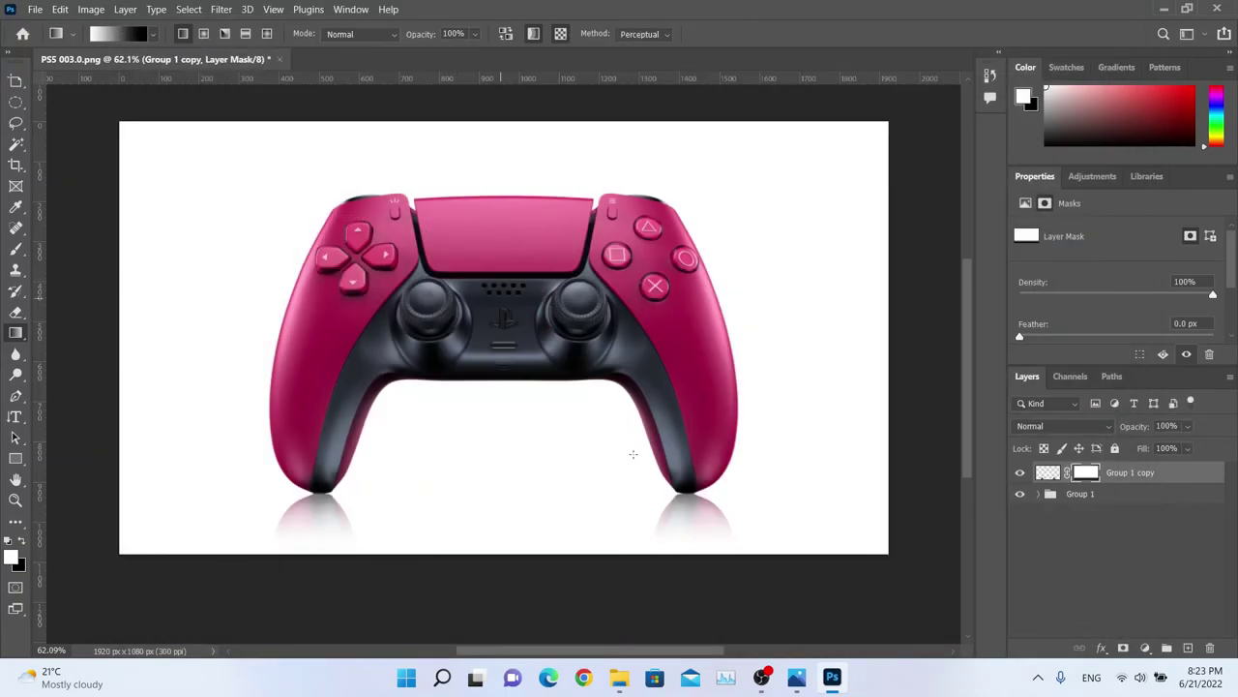
# - Switch to the 3D folder in File Explorer and delete the PS5 003.0_clown image
pyautogui.click(619, 678)
pyautogui.click(820, 362)
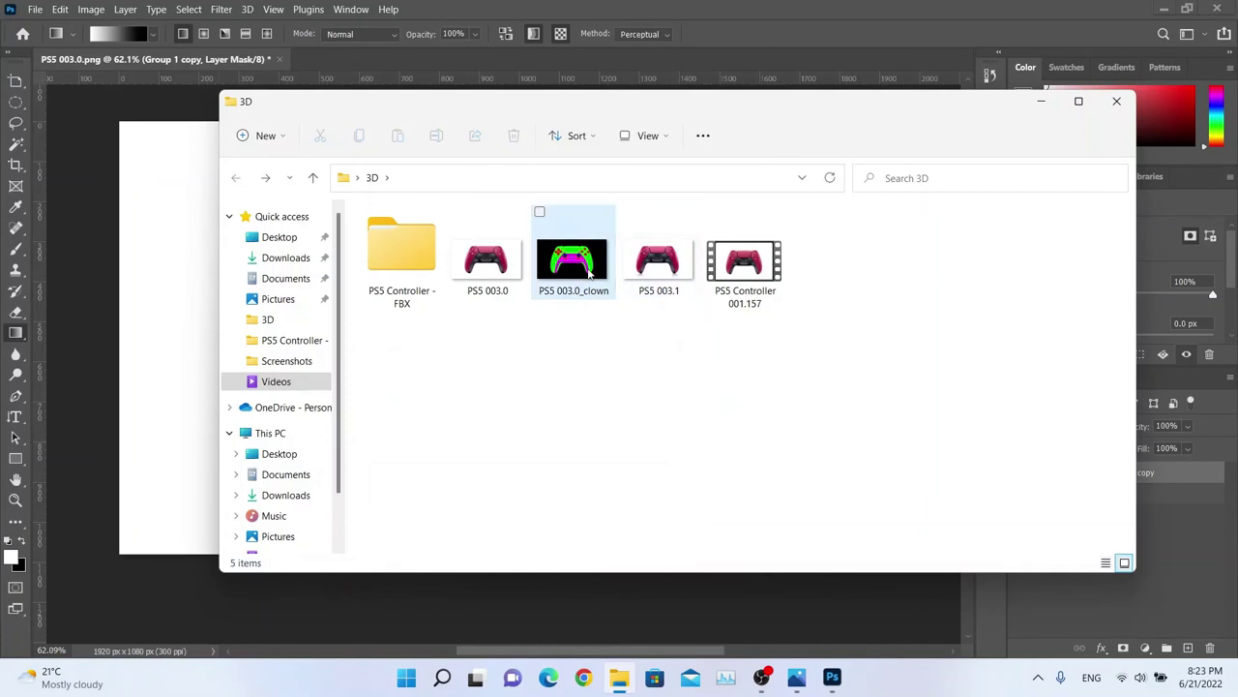
pyautogui.click(571, 297)
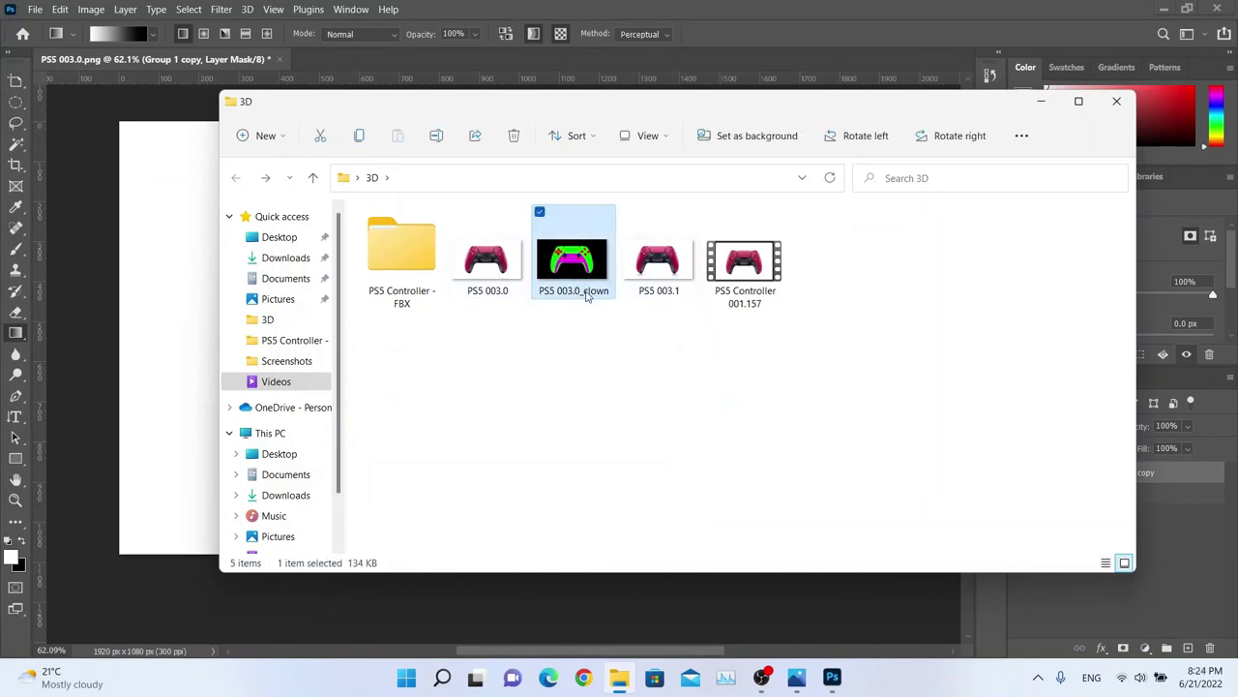
pyautogui.press('Delete')
# - Open the original PS5 003.0 image in the Photos viewer and view it full screen
pyautogui.doubleClick(486, 259)
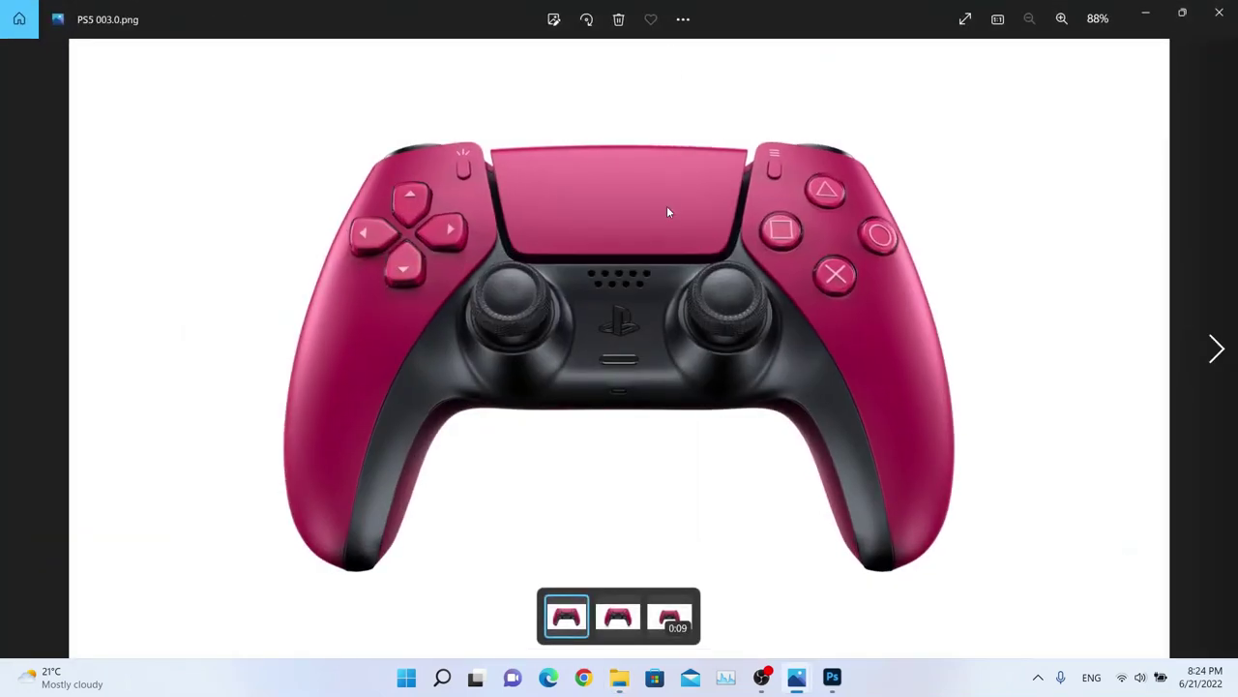
pyautogui.click(968, 21)
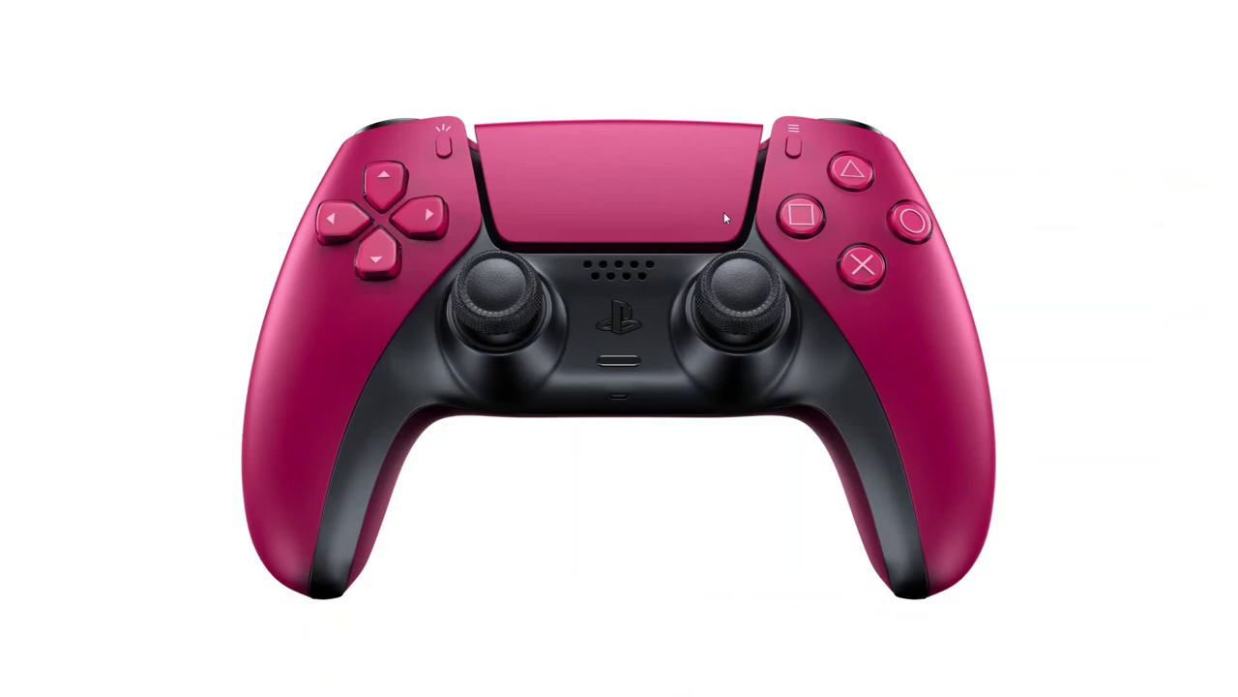